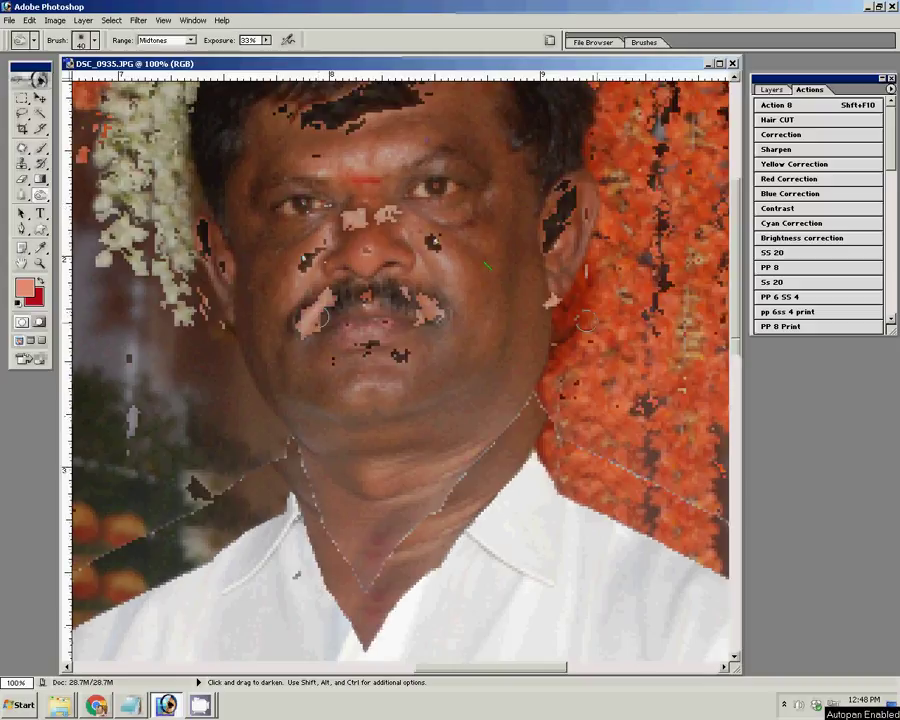
Apply a midtone Color Balance of -1, -8, -21 toward yellow and magenta to the man's portrait
key(ctrl+b)
mouse_move(708, 304)
mouse_down()
mouse_move(693, 305)
mouse_move(708, 273)
mouse_up()
click(694, 305)
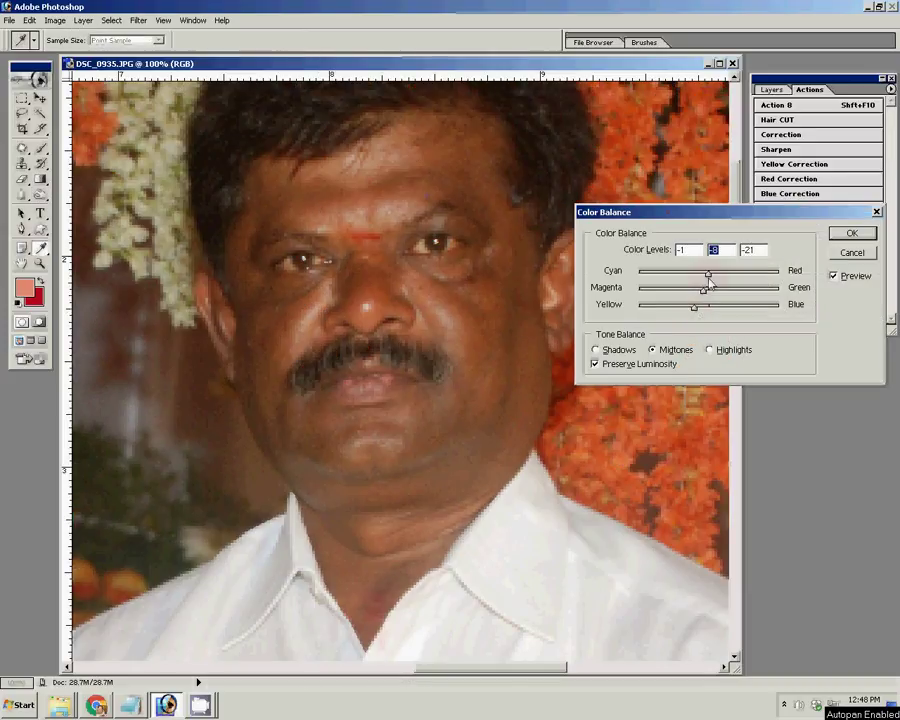
click(851, 234)
Pick the Burn tool from the toolbar, then switch to the Zoom tool
key(o)
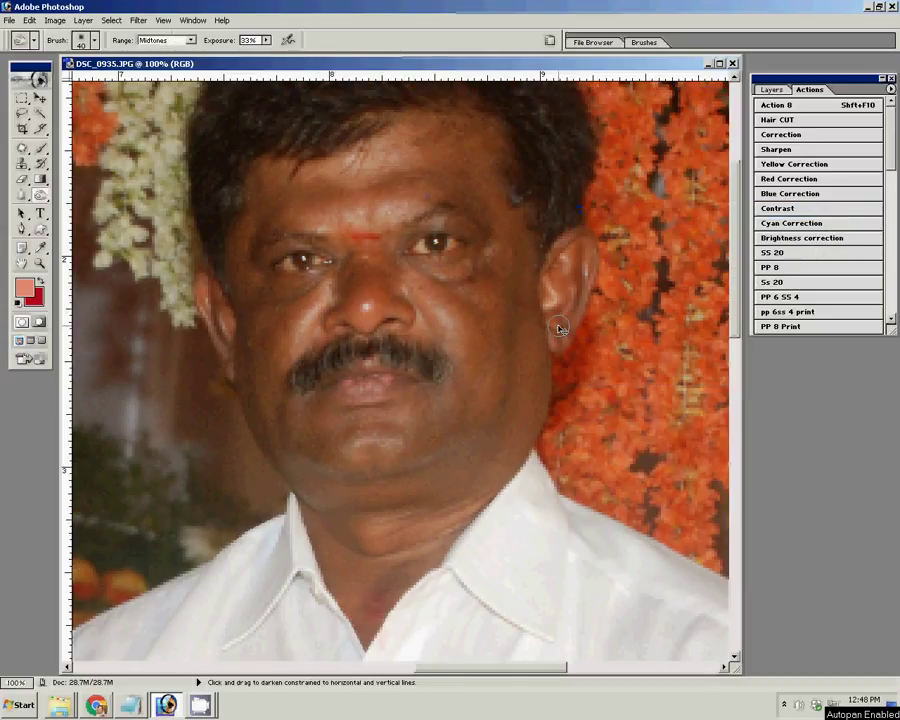
click(200, 704)
click(200, 656)
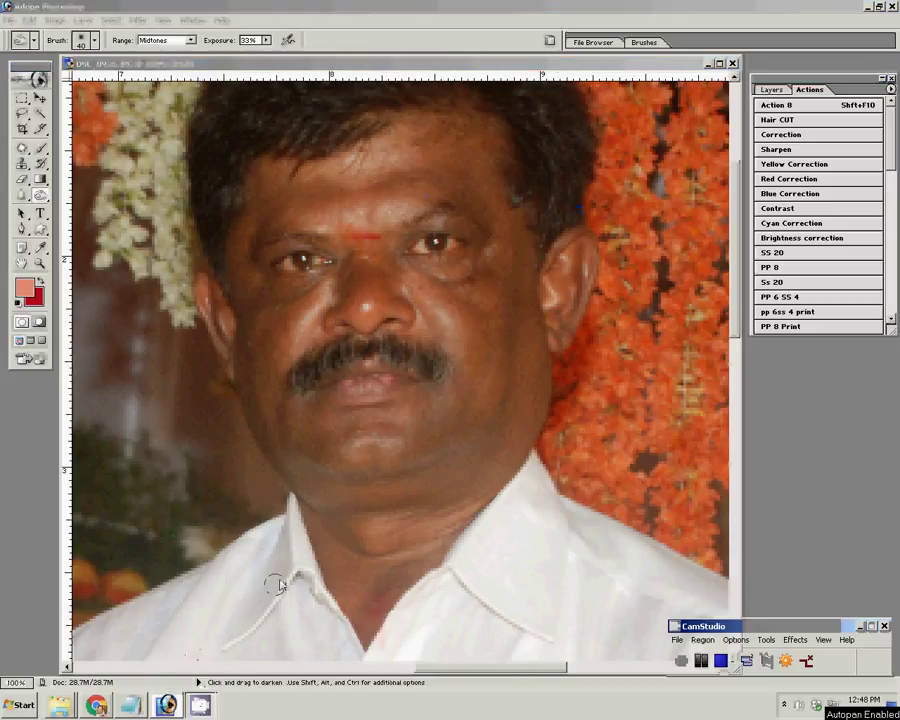
click(205, 589)
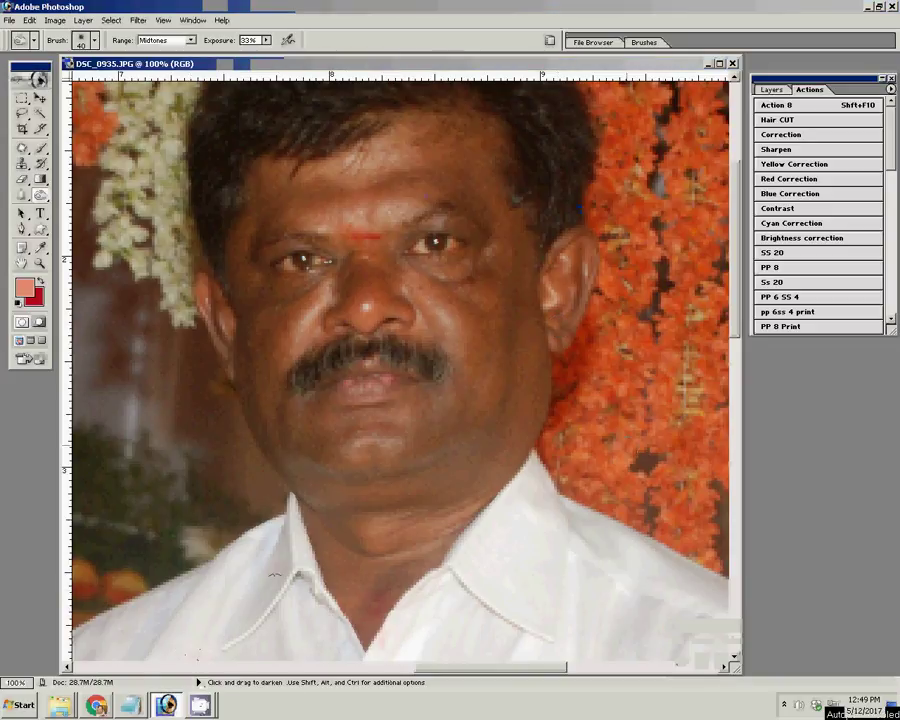
key(z)
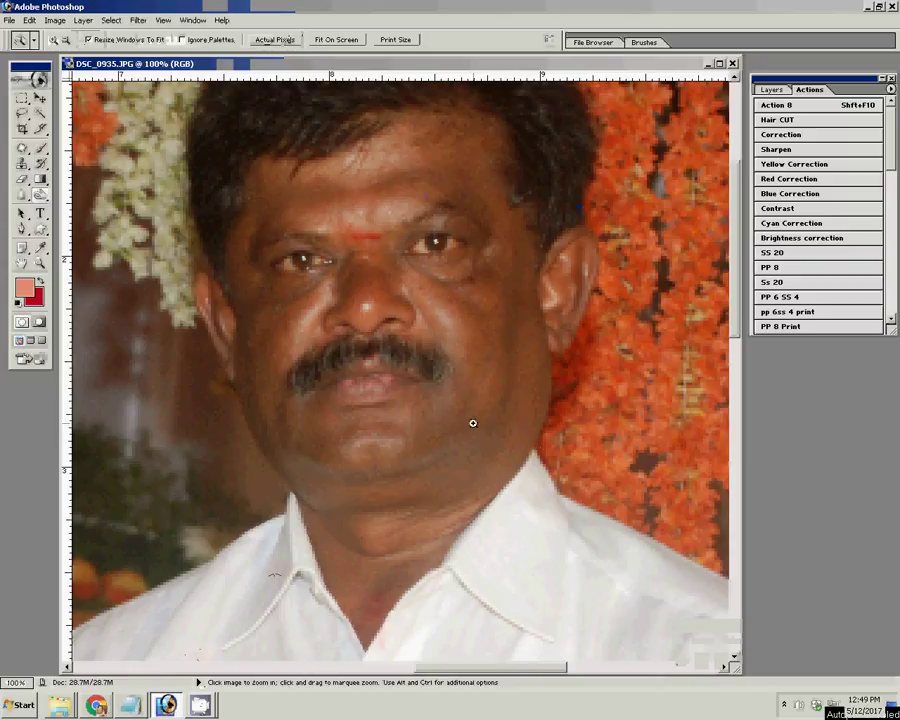
Zoom to 200% on the man's face and patch the small spot on his cheek
drag(382, 346, 444, 322)
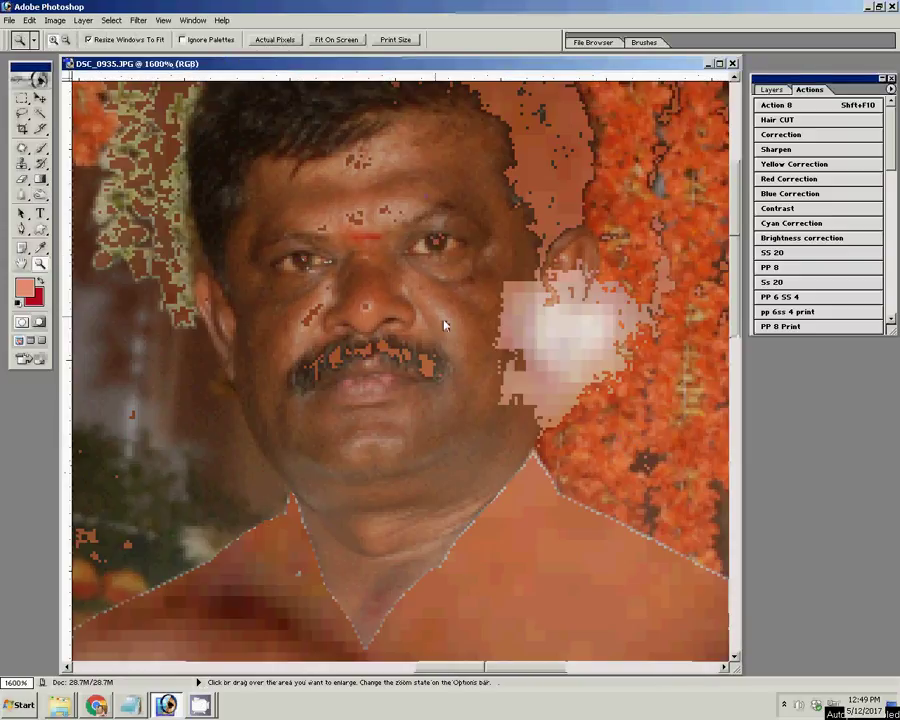
key(ctrl+0)
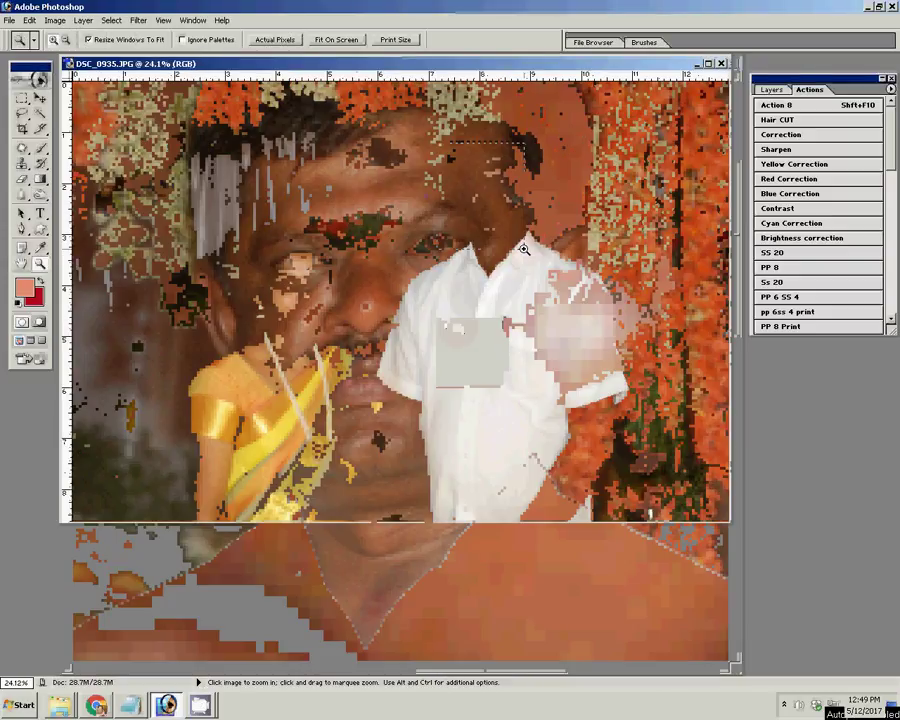
drag(523, 248, 453, 327)
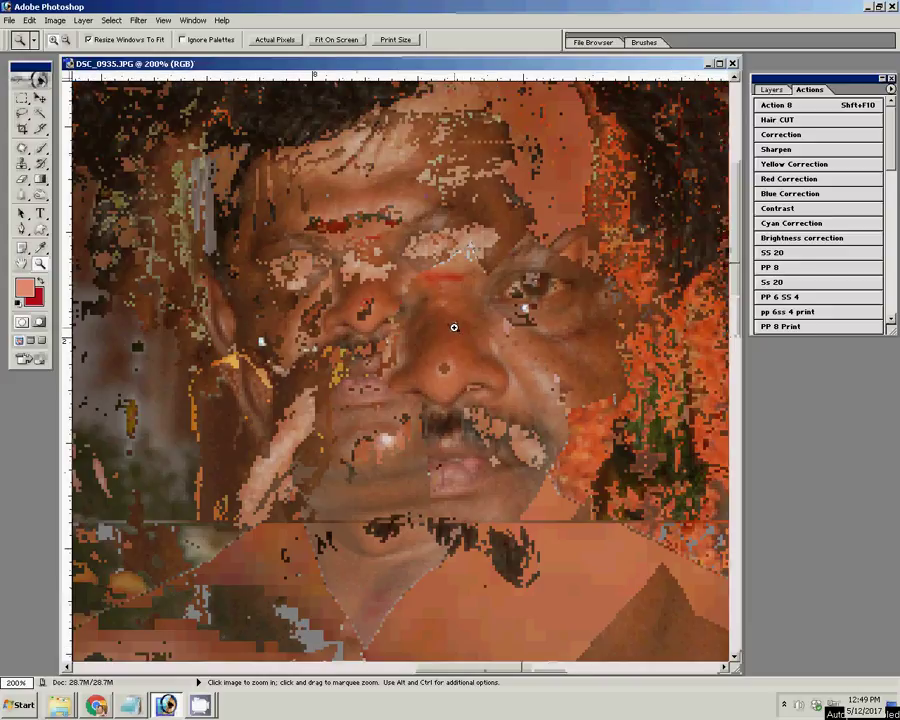
key(j)
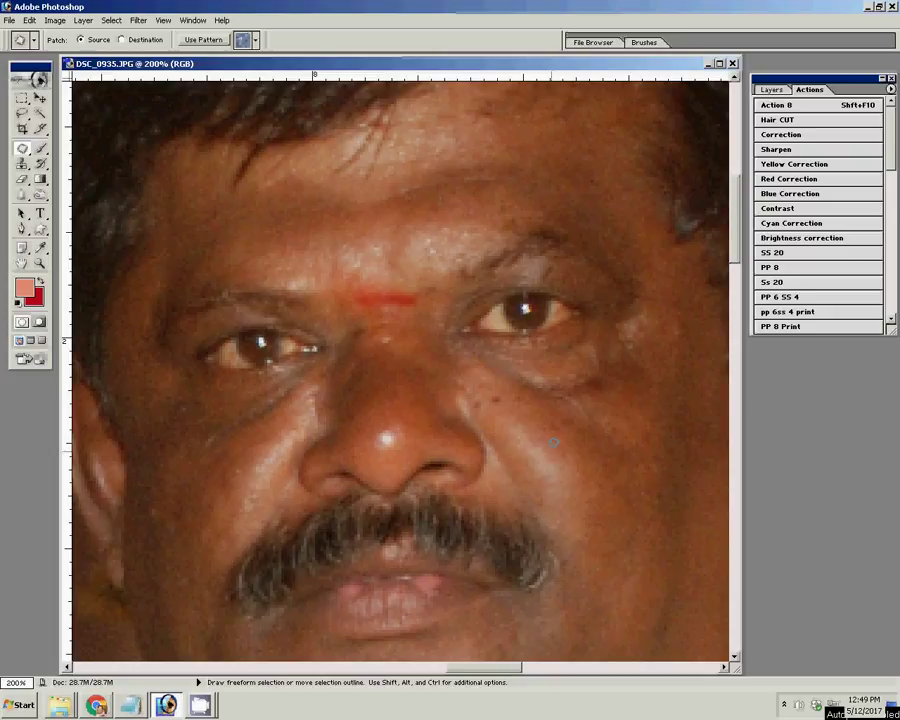
drag(497, 395, 498, 412)
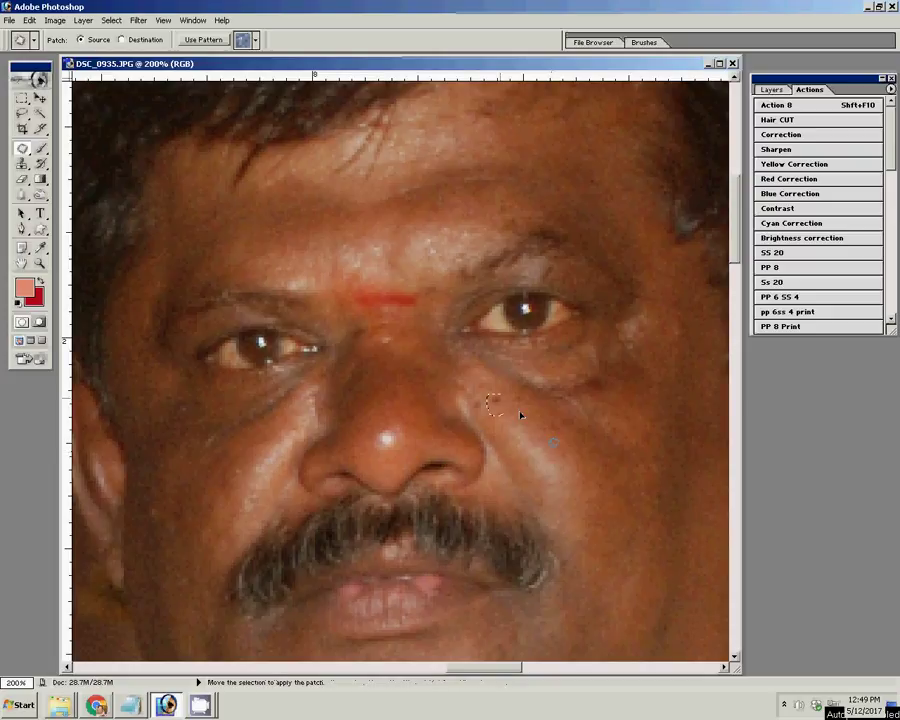
drag(496, 404, 568, 383)
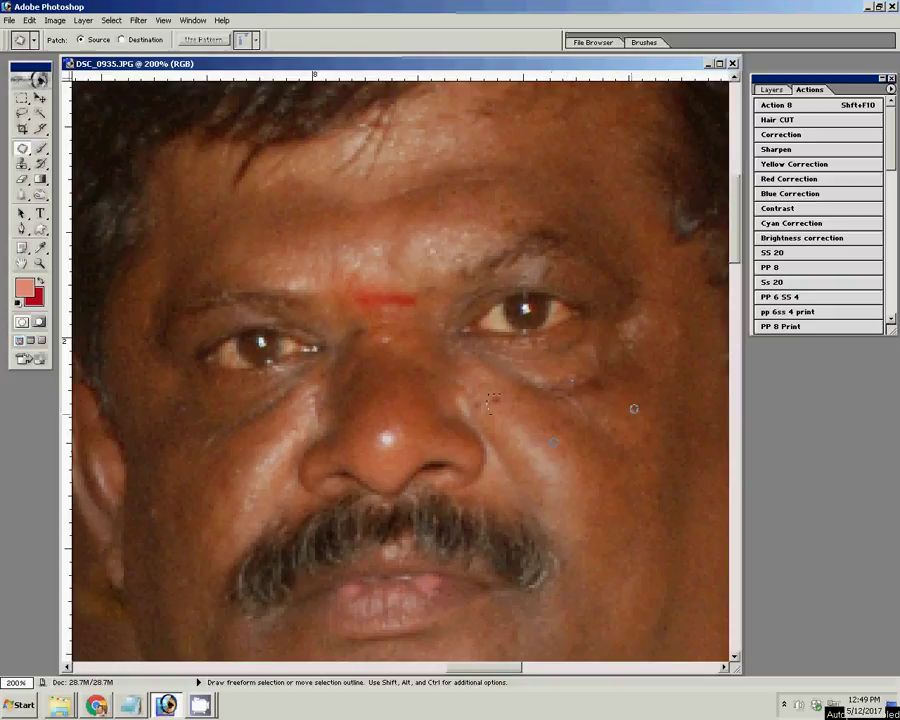
Patch the blemish under the man's right eye and the white spot beside it
drag(545, 371, 530, 396)
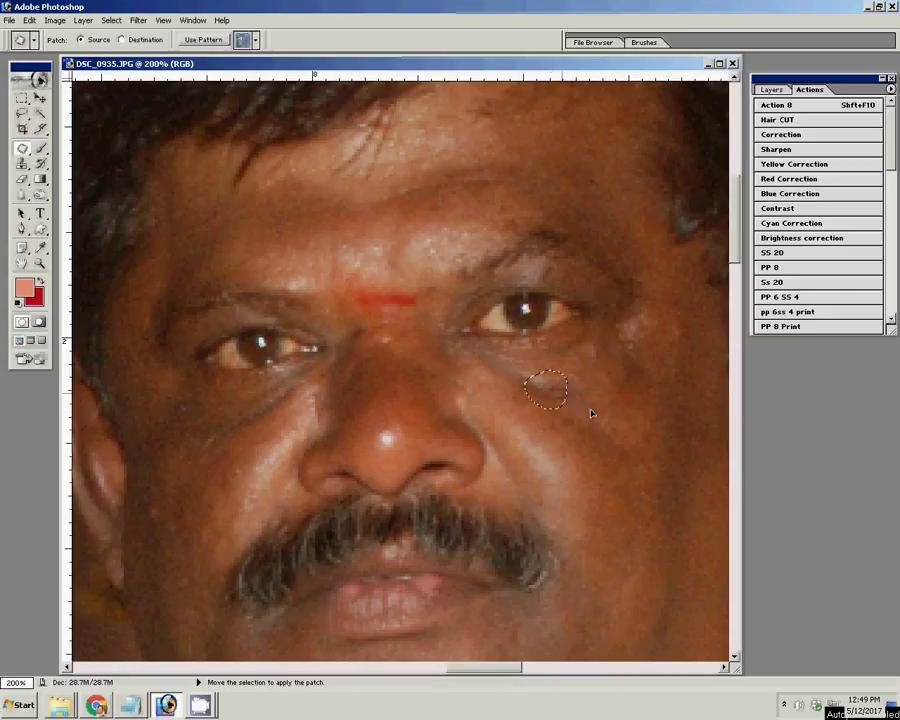
click(590, 410)
drag(462, 306, 452, 314)
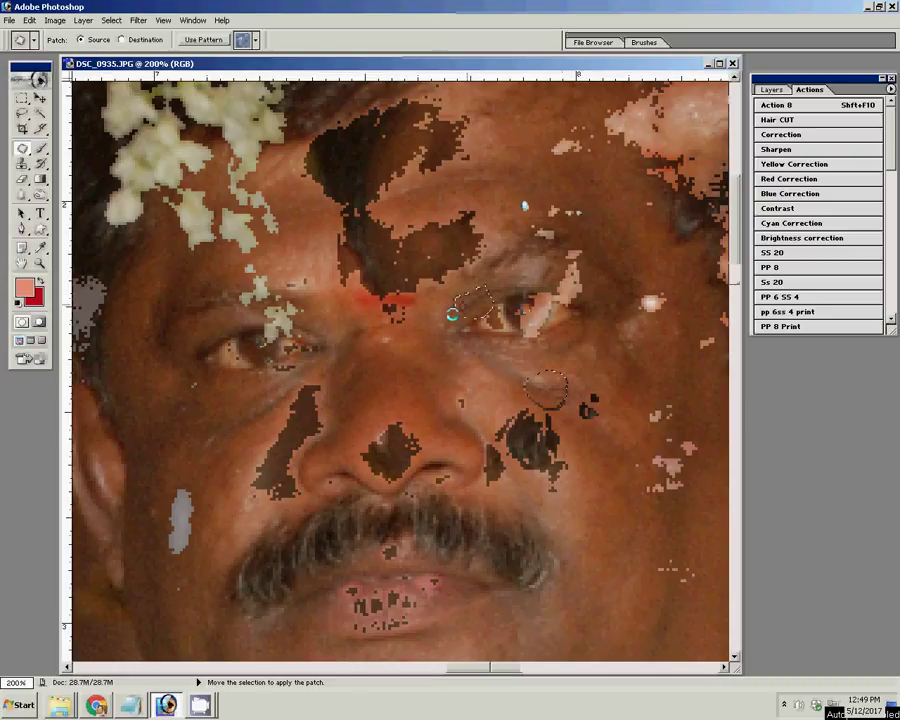
click(452, 314)
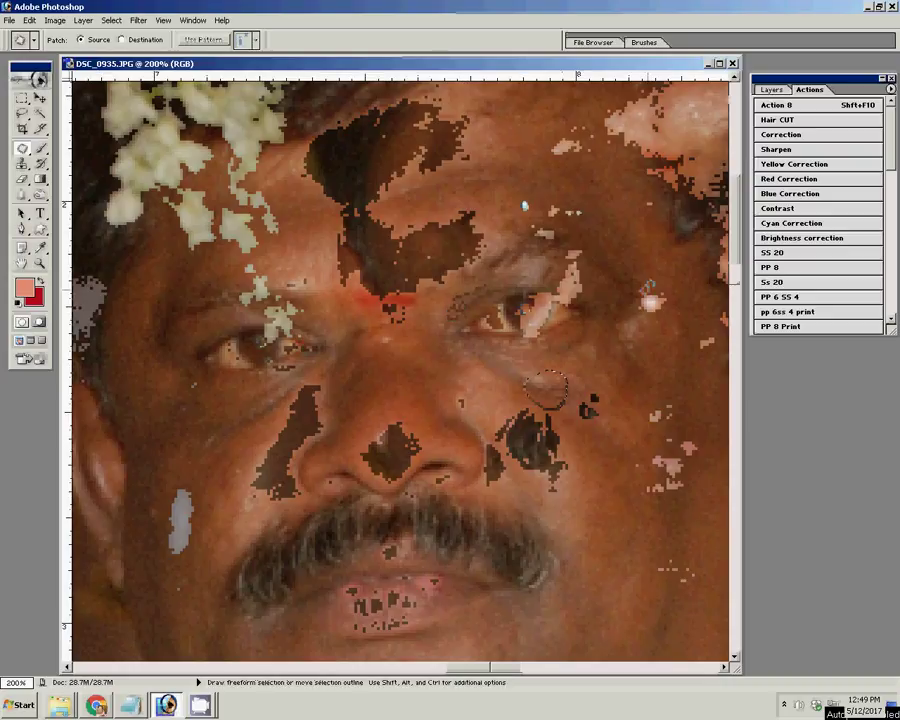
drag(660, 282, 660, 284)
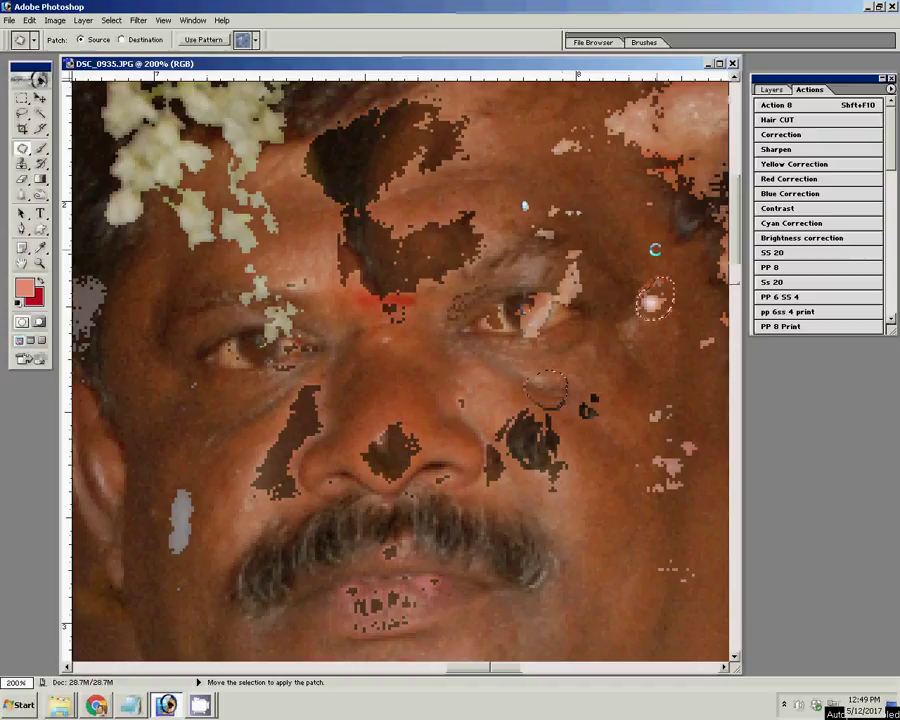
drag(655, 250, 617, 222)
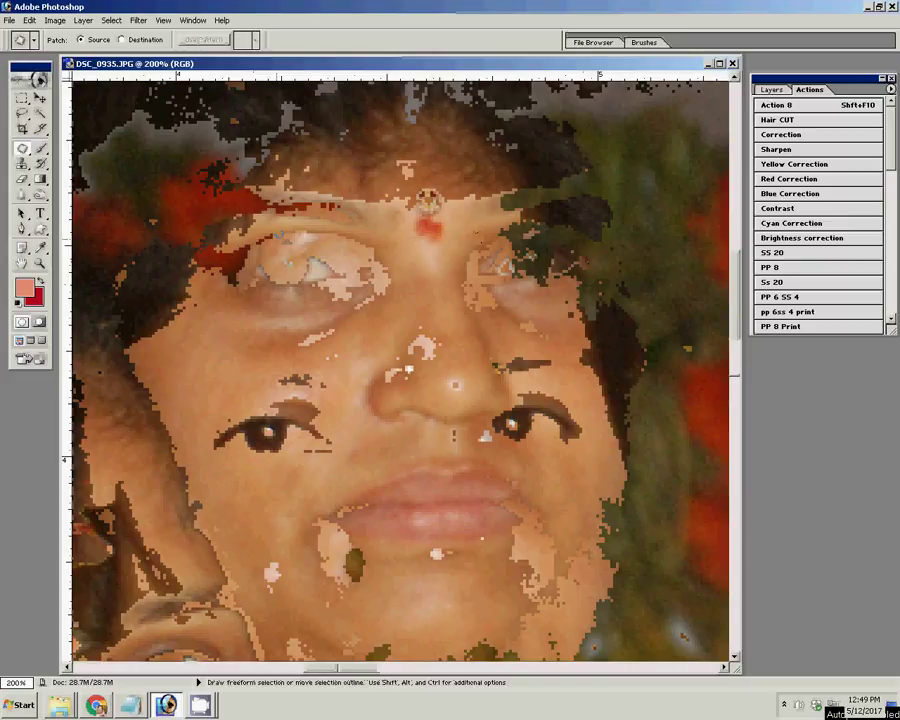
Patch the marks near the woman's eye, deselecting after each patch
drag(298, 238, 305, 242)
click(300, 238)
drag(166, 480, 356, 482)
click(428, 198)
key(z)
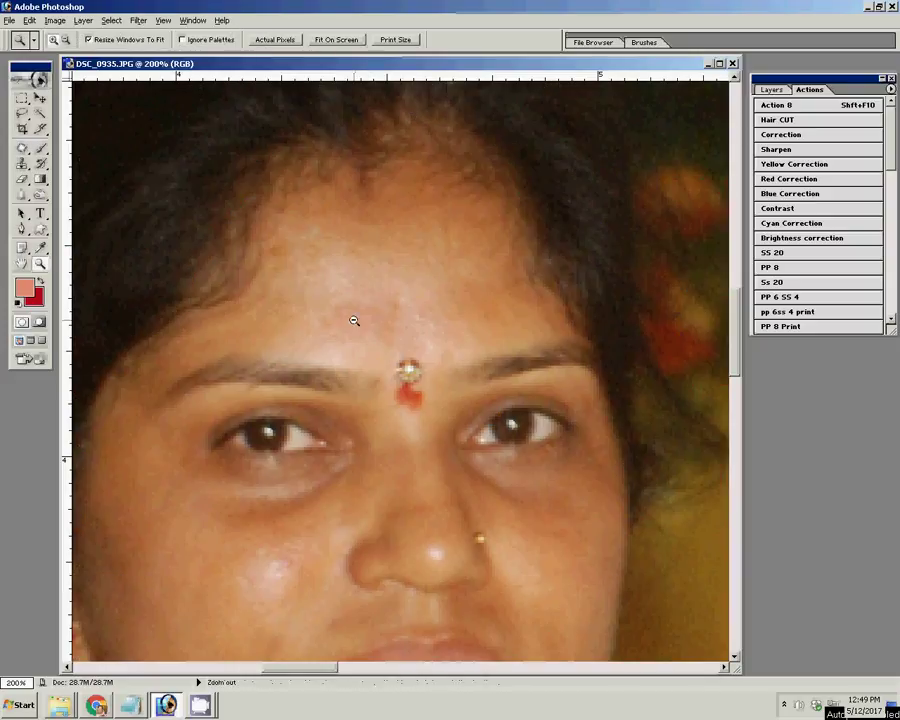
Zoom out to 100%, duplicate the photo onto Layer 1, and select the Background layer
alt+click(354, 320)
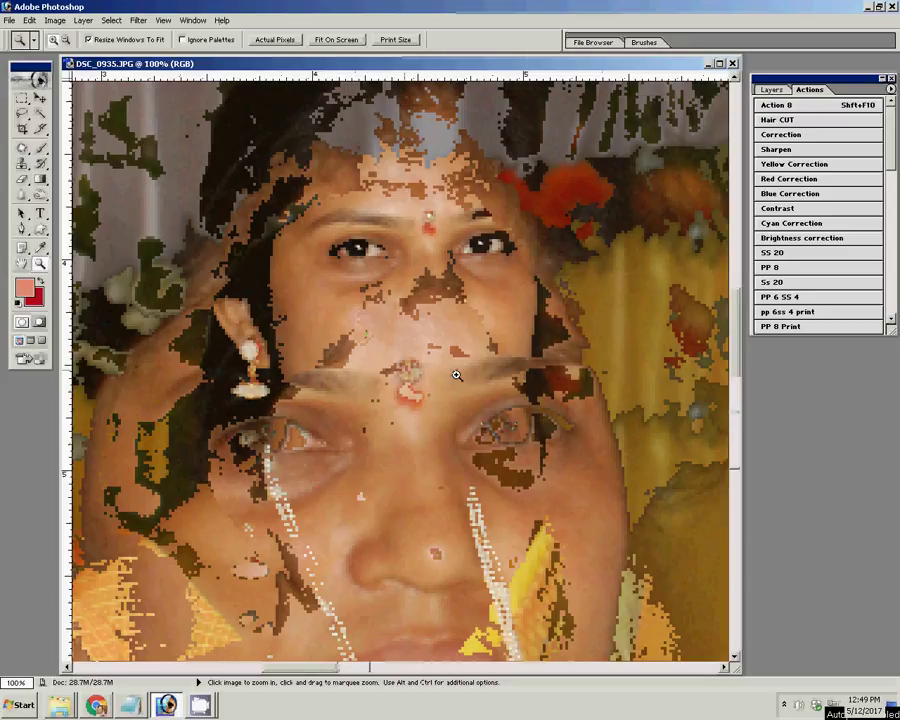
key(F7)
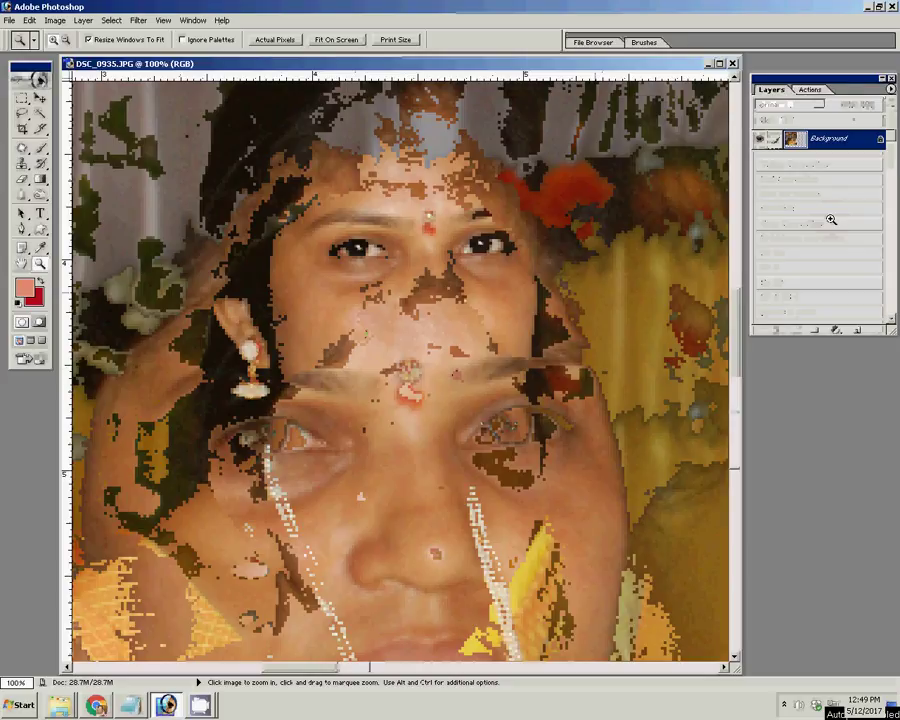
key(ctrl+j)
click(828, 158)
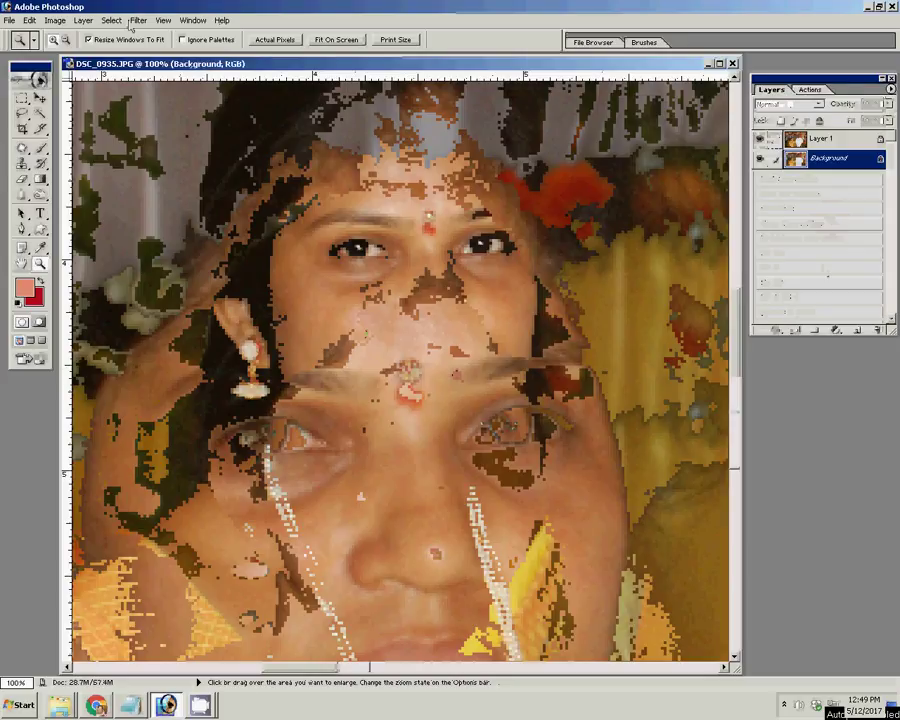
Run the Magic Pro filter on the Background layer with Graininess 99
click(139, 20)
mouse_move(150, 281)
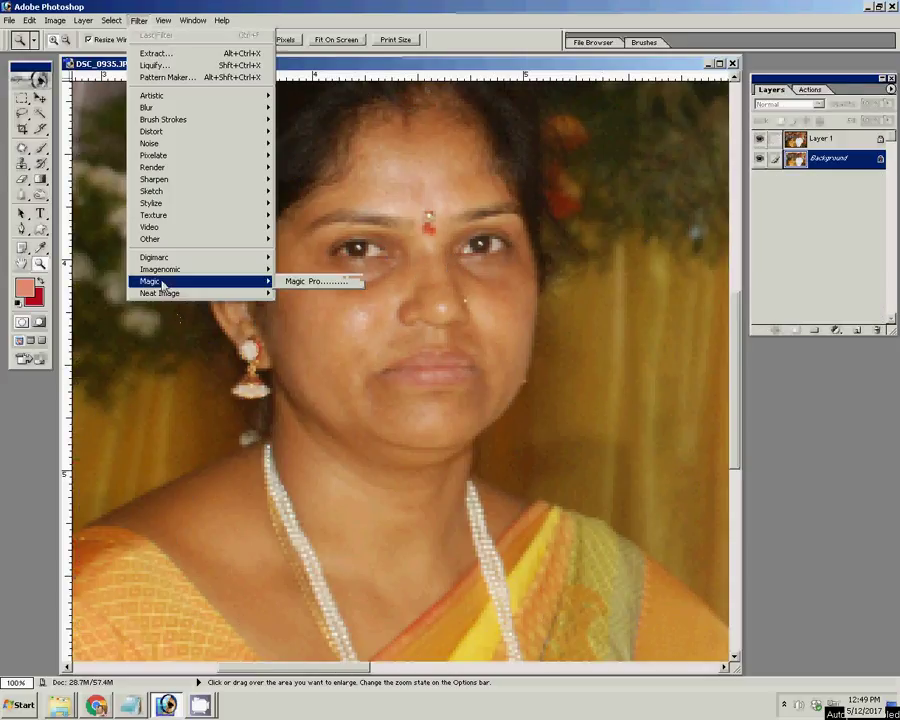
click(343, 286)
double_click(500, 306)
text(9)
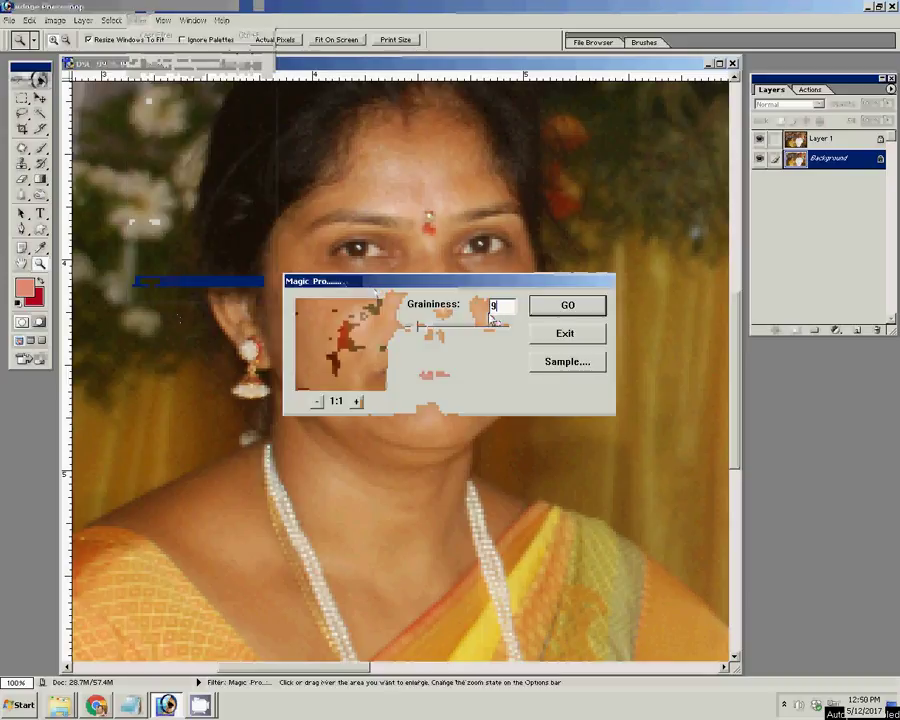
text(9)
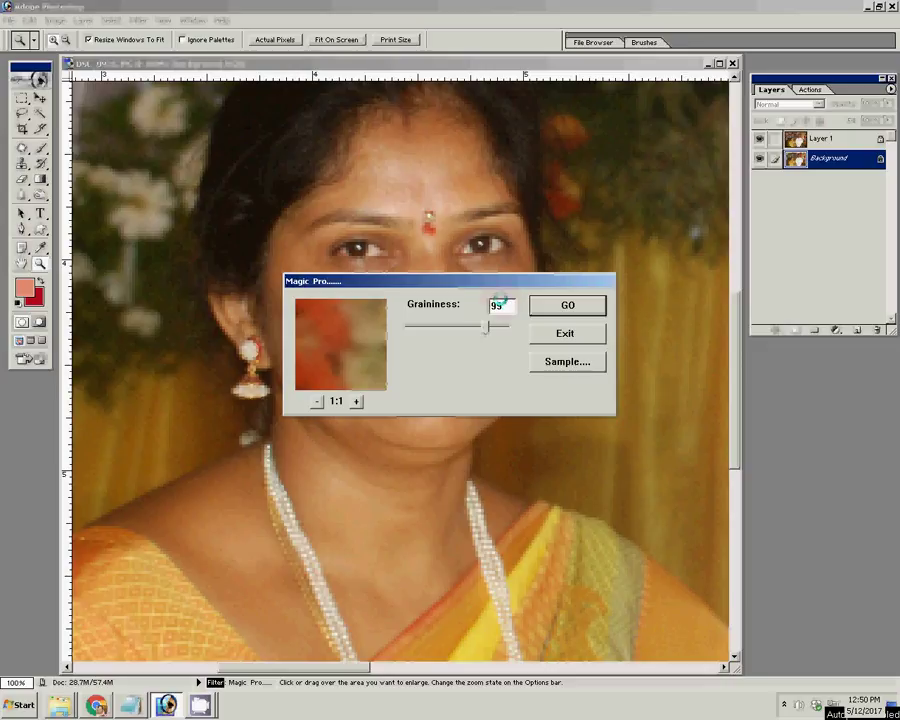
double_click(499, 303)
text(99)
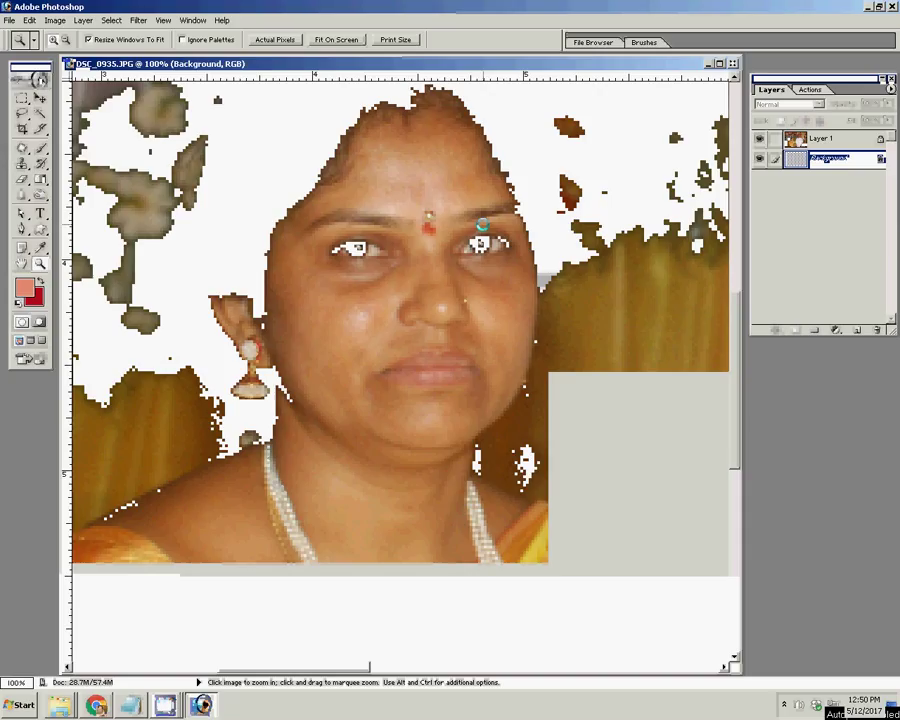
Zoom to 200% on the woman's face and set the Eraser to 66% flow, size 50
click(358, 374)
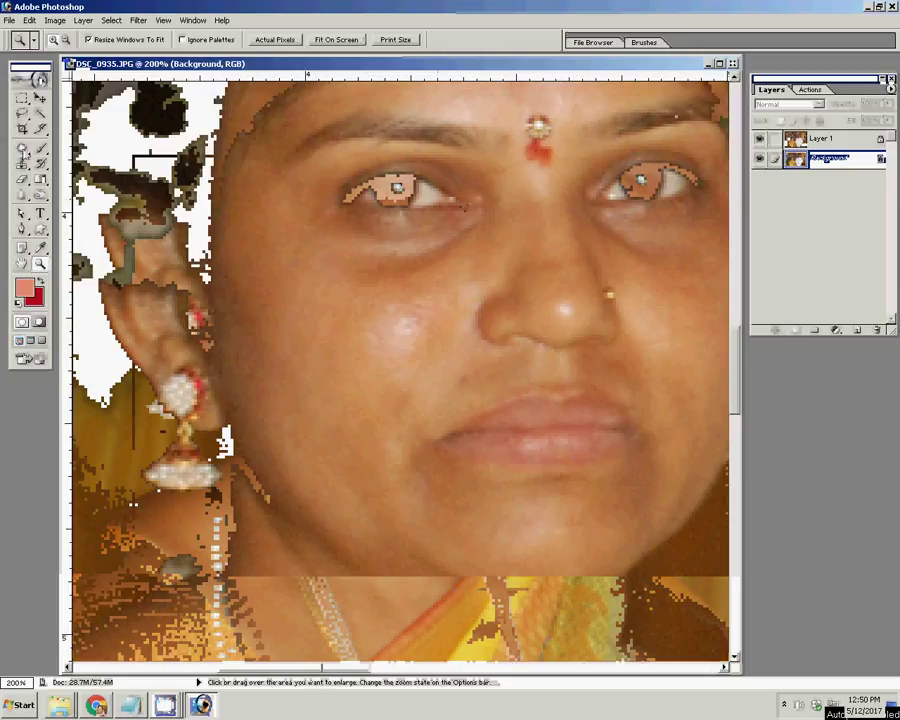
key(e)
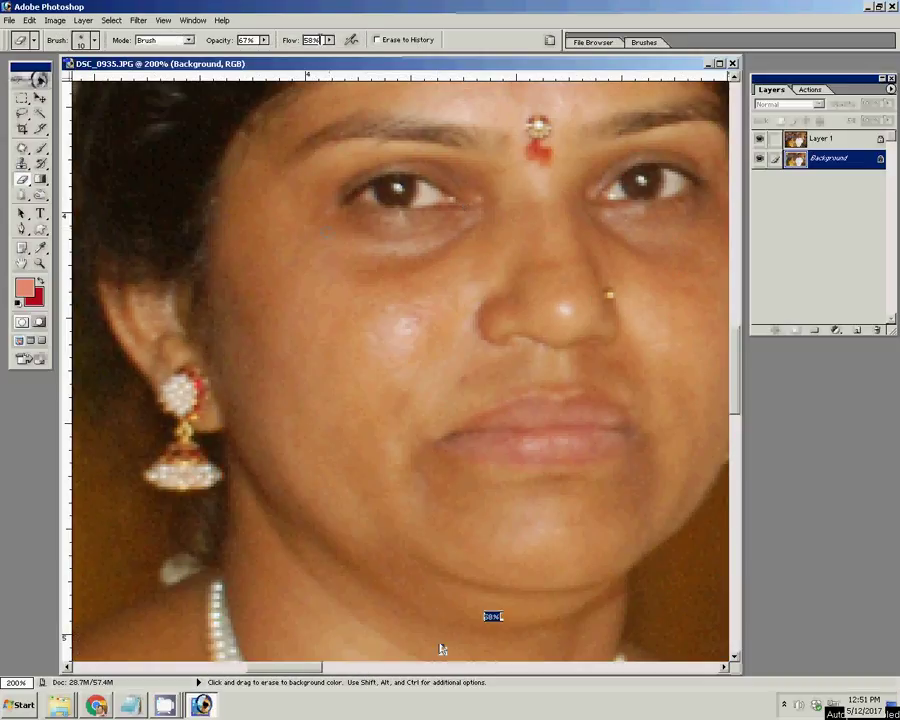
click(311, 40)
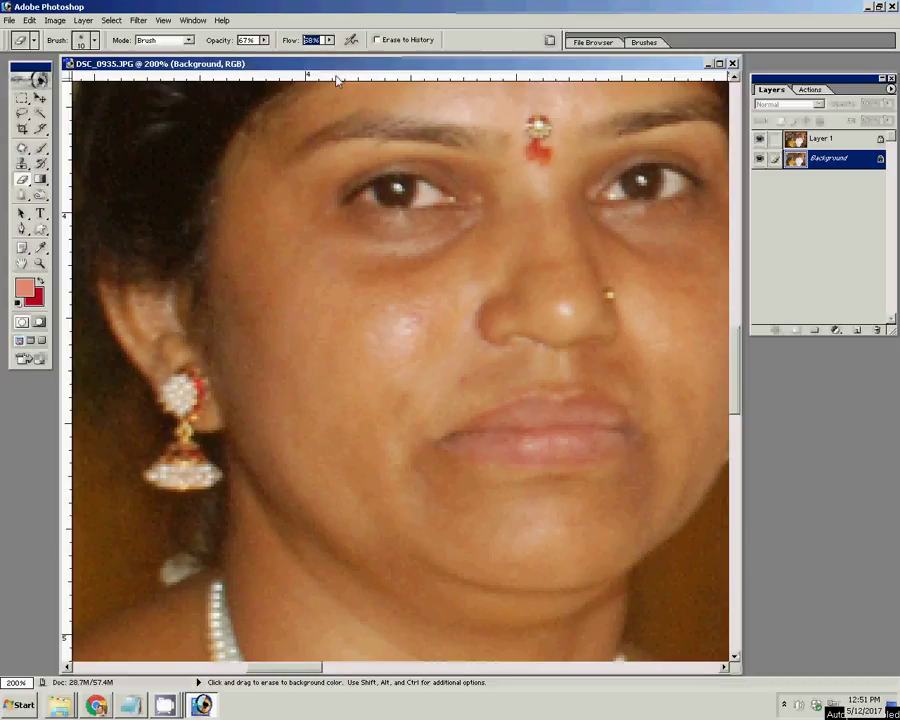
text(66)
key(Return)
key(bracketright)
key(bracketright)
key(bracketright)
Undo a test eraser dab on the woman's cheek and make Layer 1 active
click(393, 291)
key(ctrl+z)
key(ctrl)
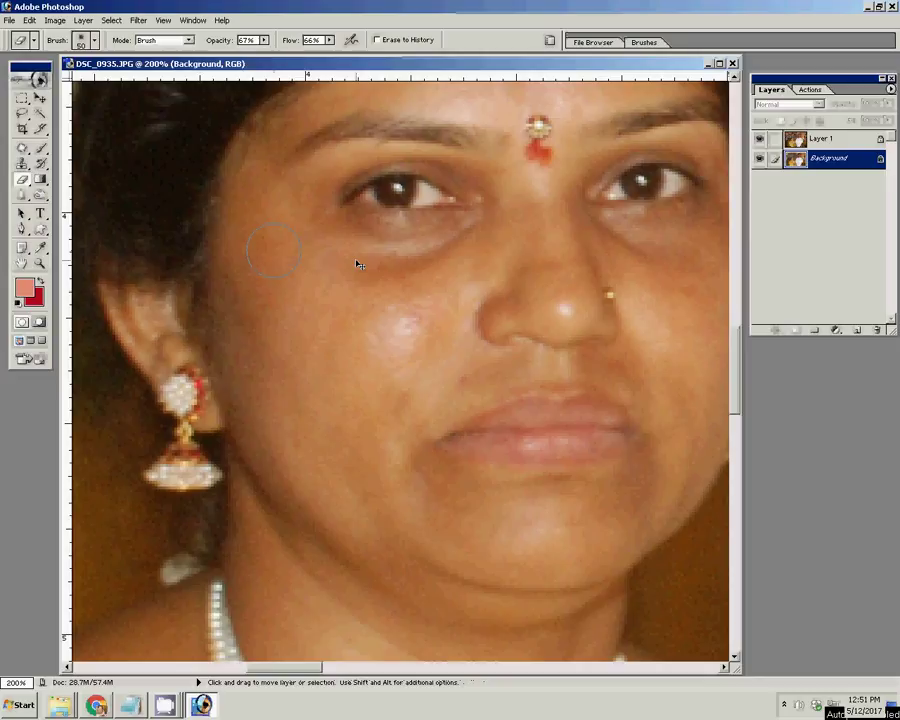
click(838, 140)
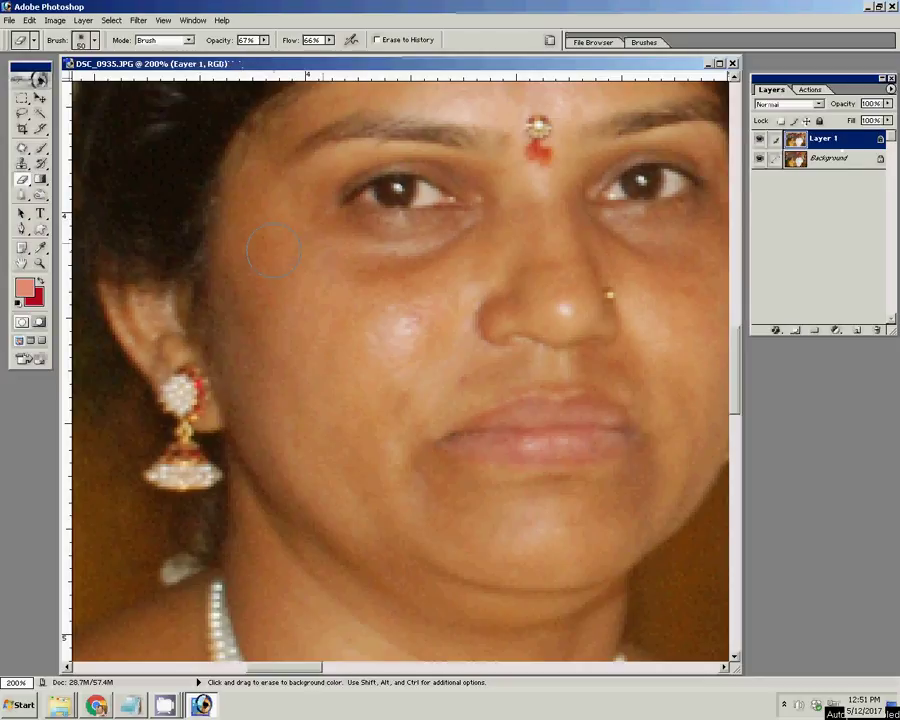
Erase parts of Layer 1 under the man's eye and near his chin to reveal smoothed skin
drag(273, 250, 497, 250)
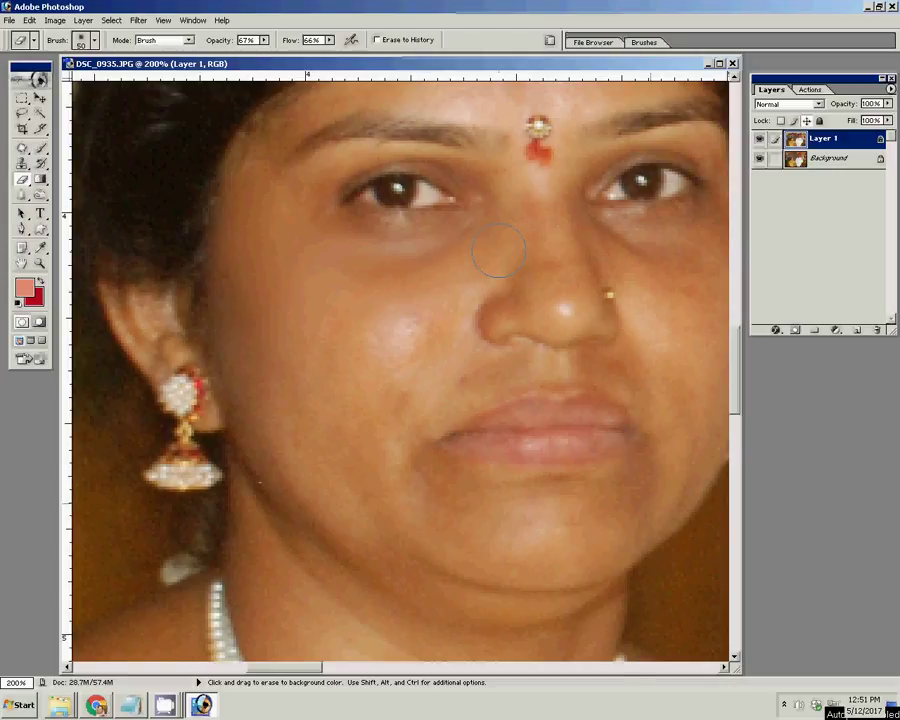
mouse_move(497, 250)
mouse_down()
mouse_move(428, 253)
mouse_move(423, 38)
mouse_up()
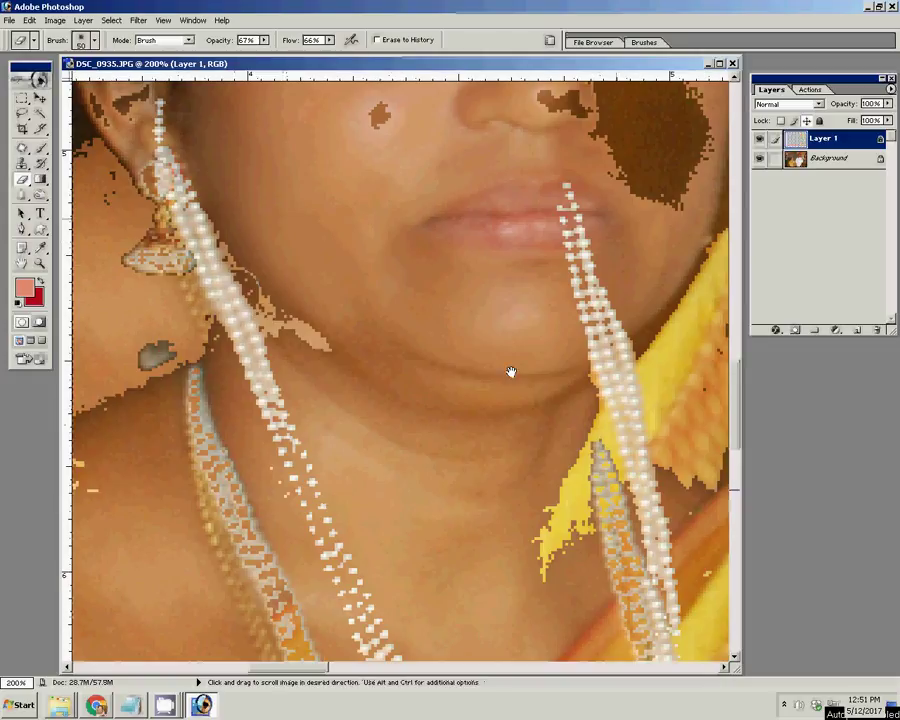
mouse_move(510, 372)
mouse_down()
mouse_move(432, 376)
mouse_move(406, 205)
mouse_up()
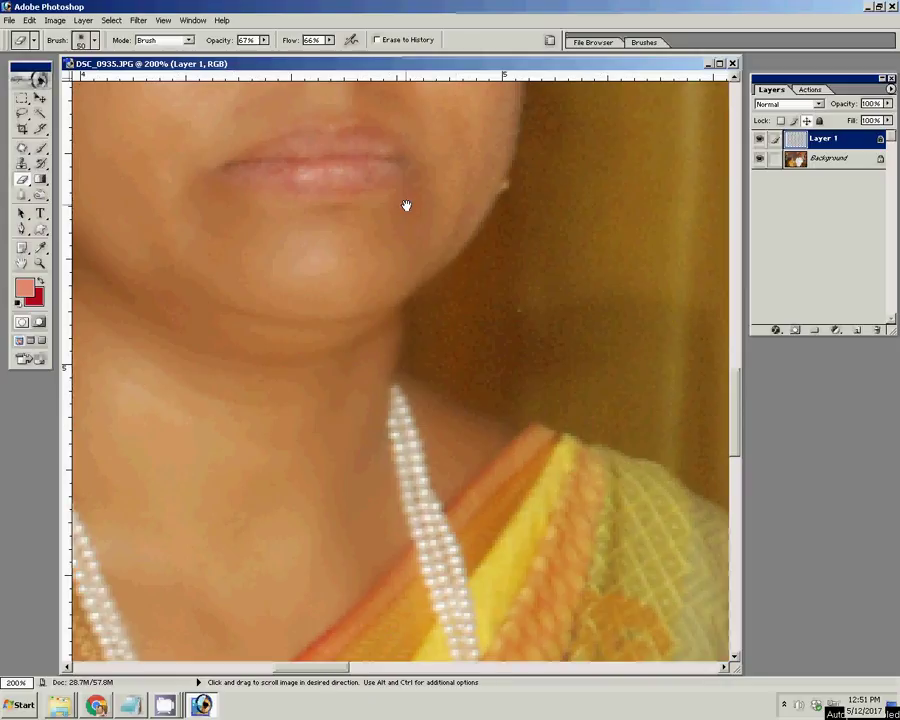
key(ctrl+z)
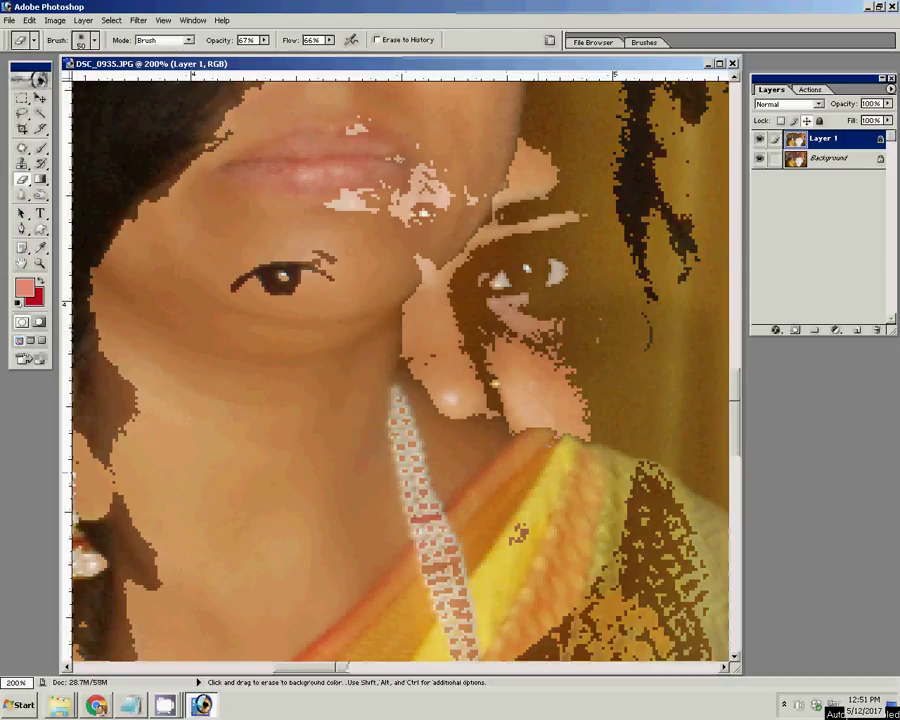
Pan over the yellow backdrop and shirt collar, zoom out, and undo the erasing
drag(650, 335, 540, 372)
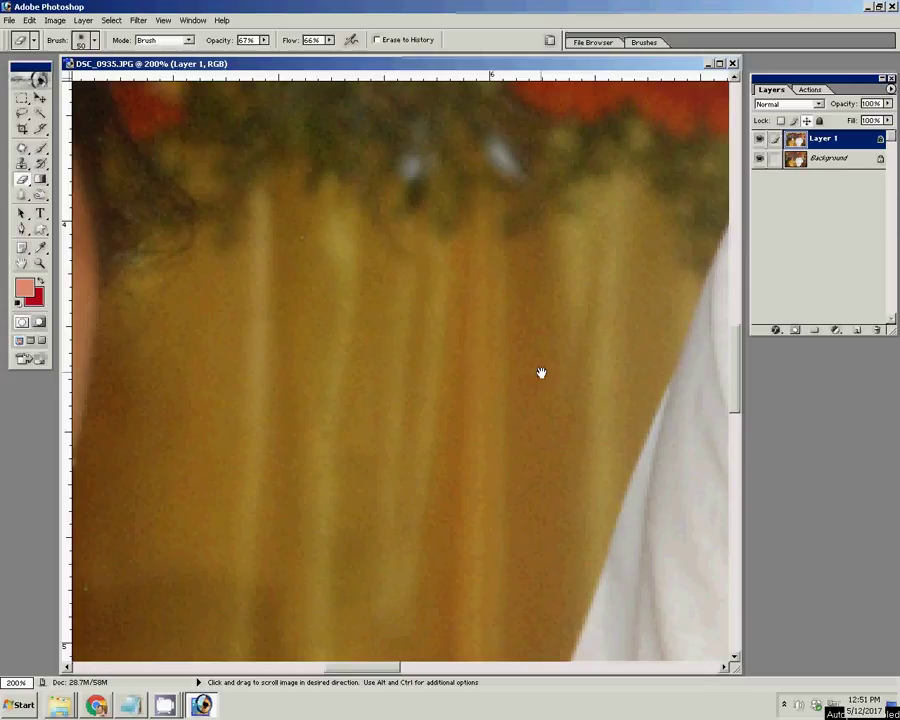
mouse_move(540, 372)
mouse_down()
mouse_move(367, 425)
mouse_move(385, 345)
mouse_up()
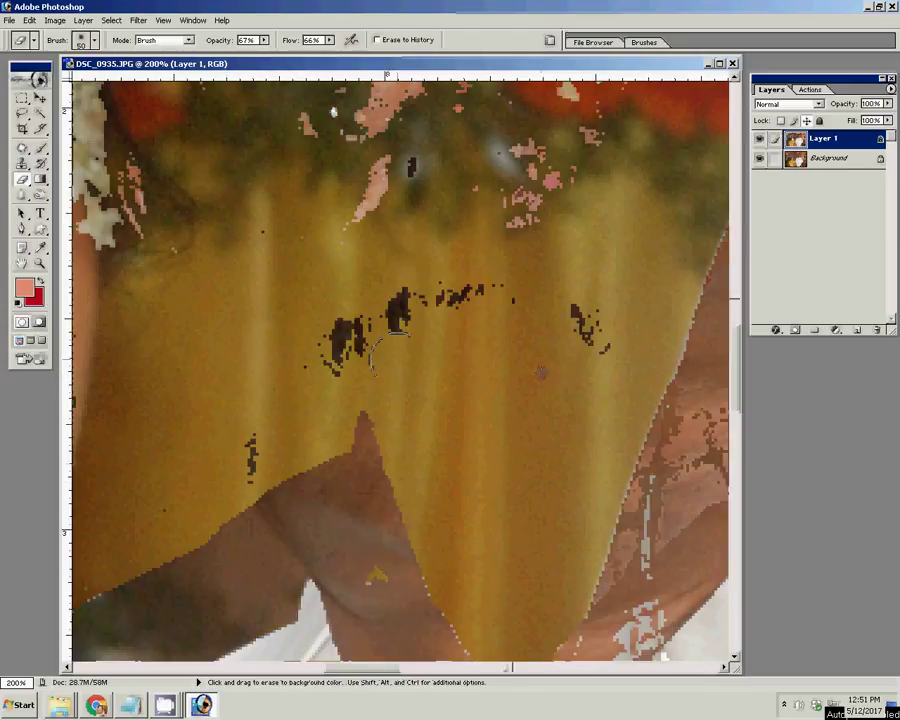
key(ctrl+minus)
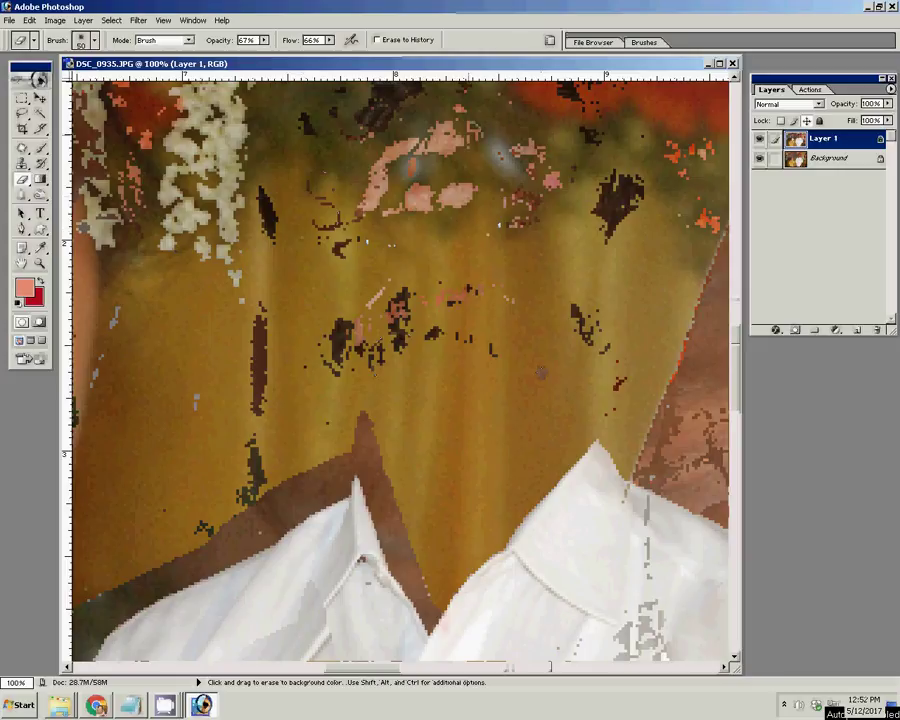
key(ctrl+z)
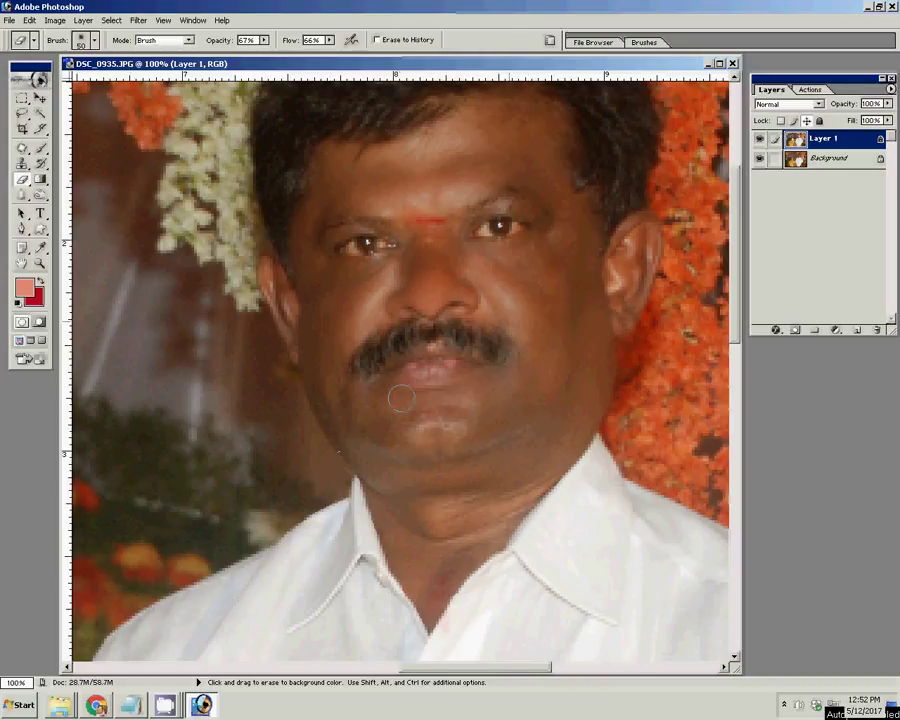
key(ctrl)
Merge Layer 1 into the Background, then preview 1% Uniform Monochromatic Add Noise and close it
key(ctrl+e)
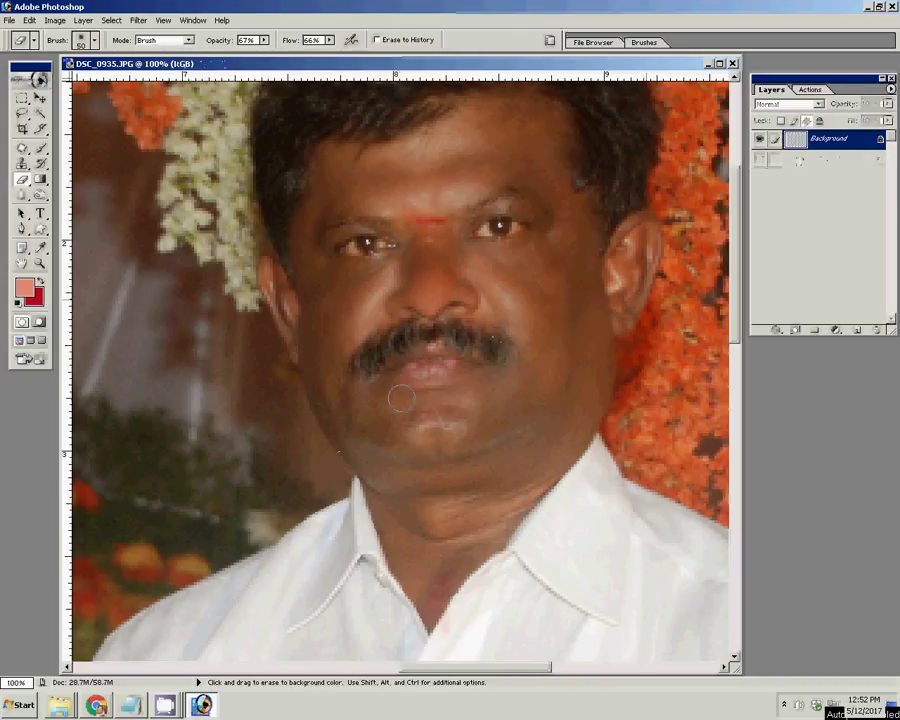
click(139, 20)
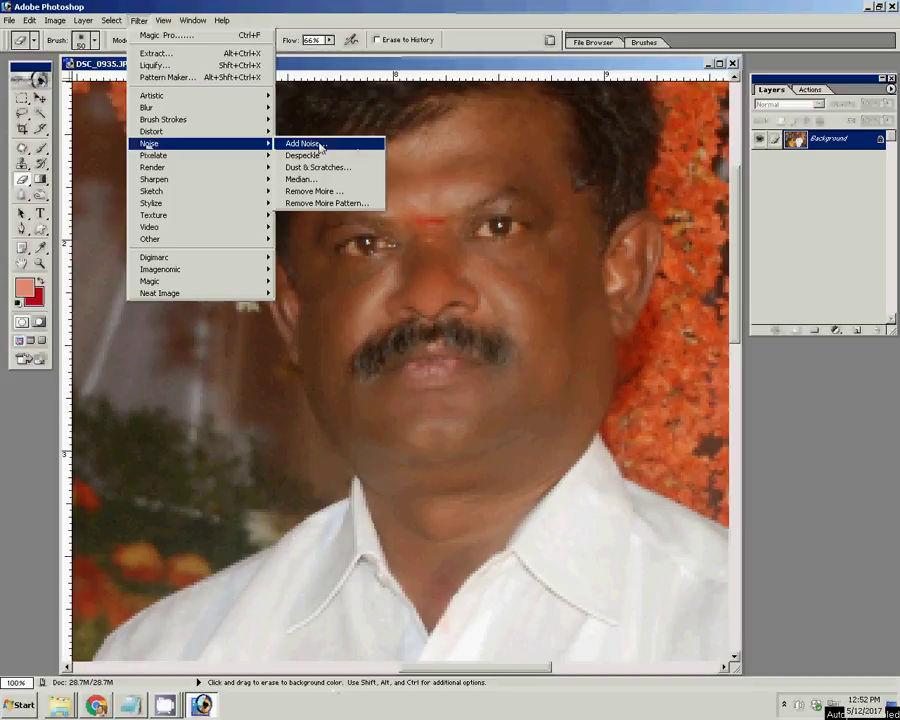
mouse_move(150, 143)
click(305, 144)
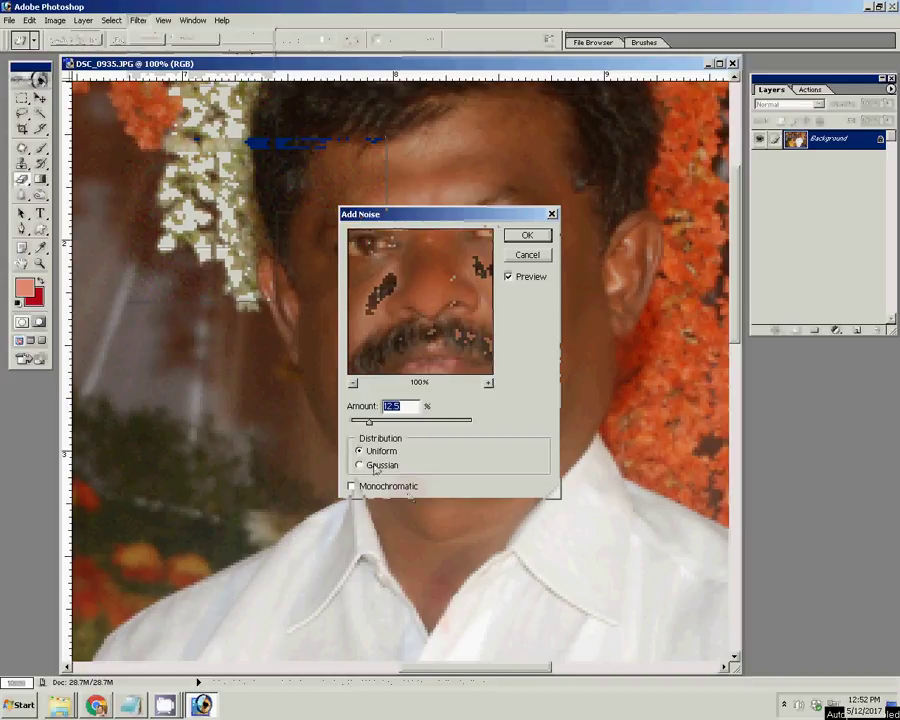
text(1)
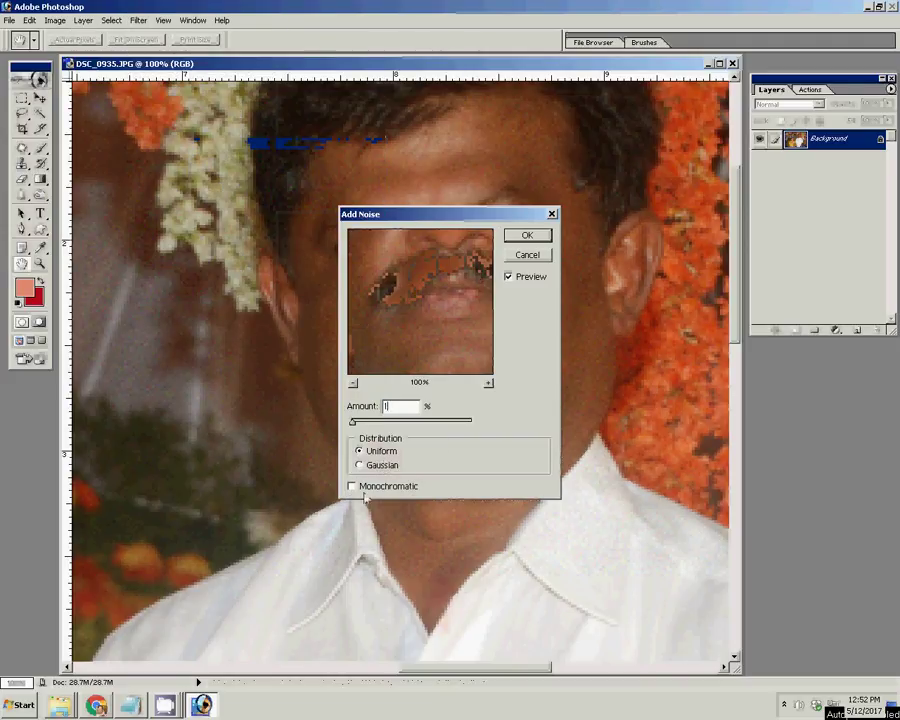
click(355, 489)
click(357, 495)
click(355, 496)
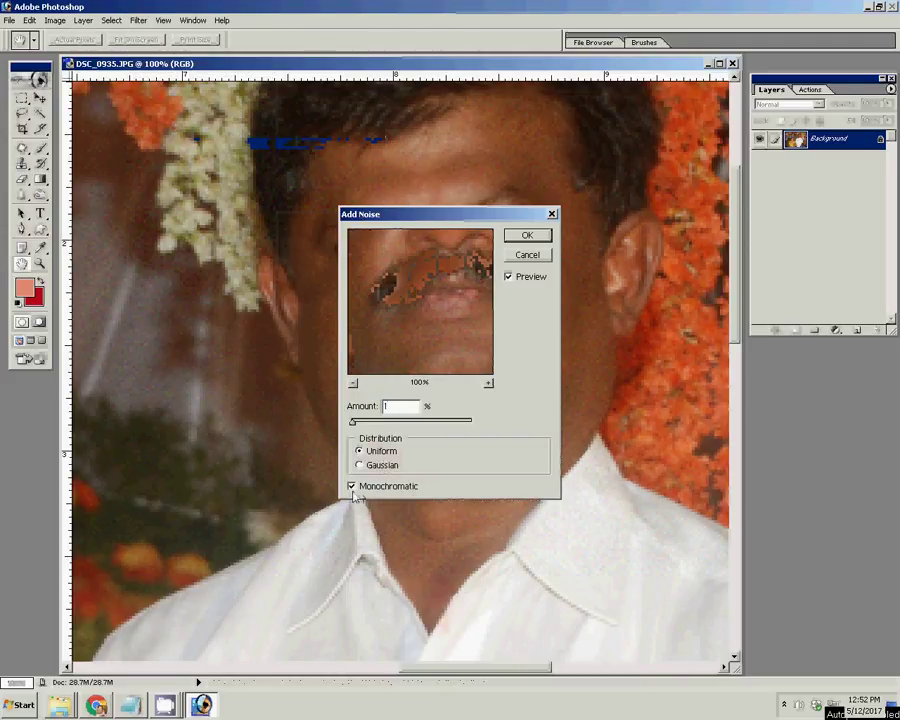
click(538, 257)
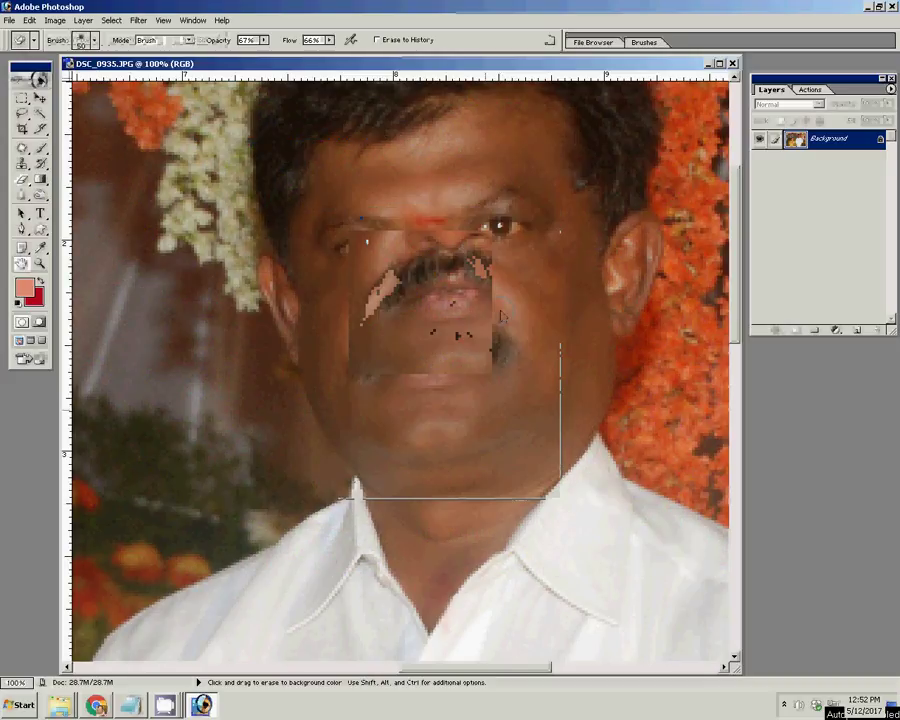
Zoom in on the man's jaw and start a pen path curving down the cheek edge
key(z)
click(510, 405)
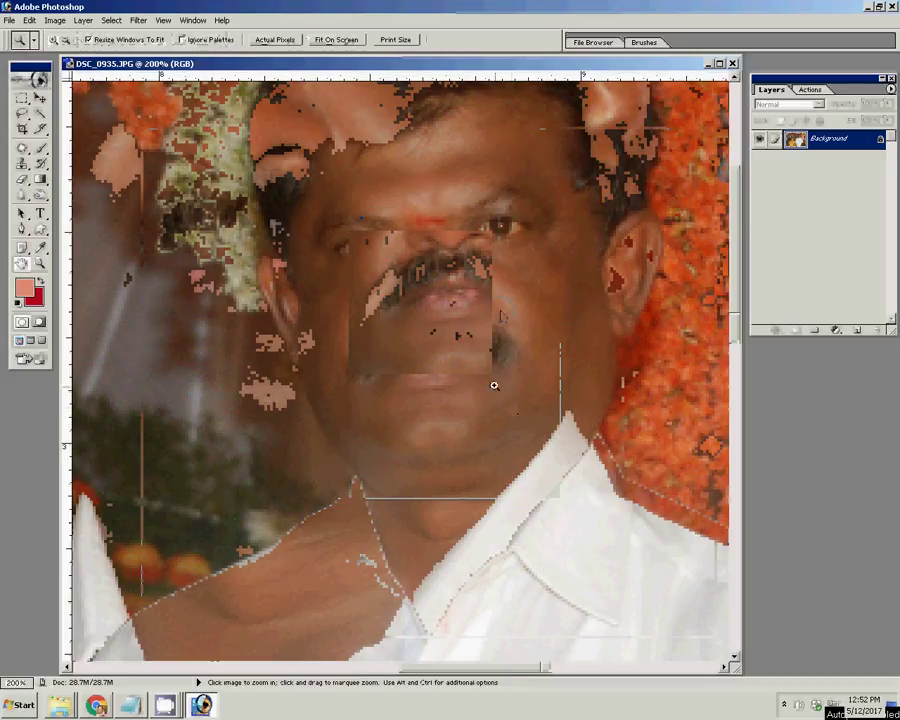
click(489, 375)
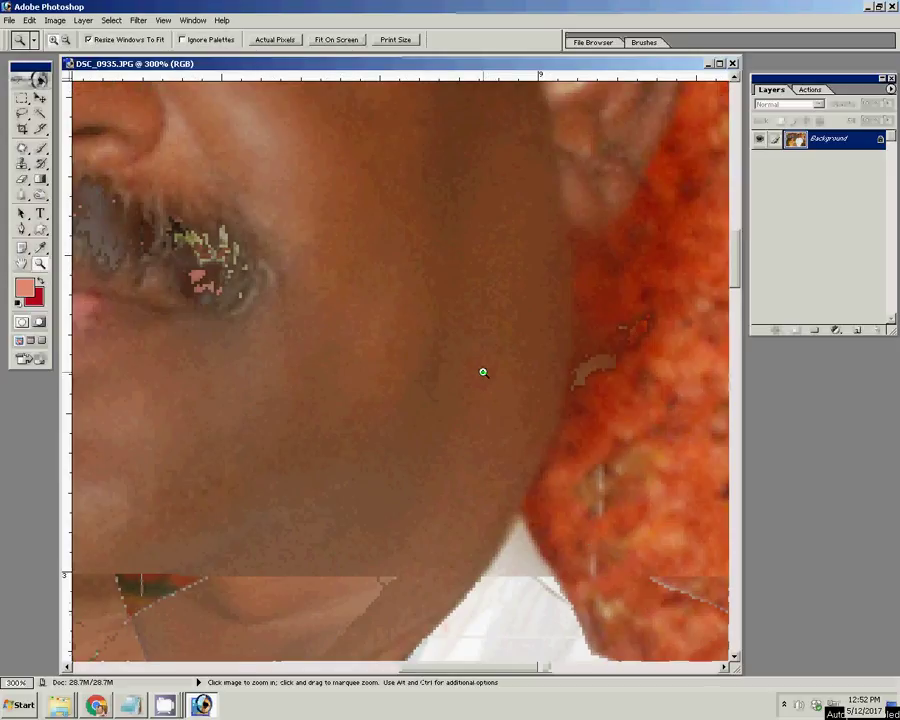
key(p)
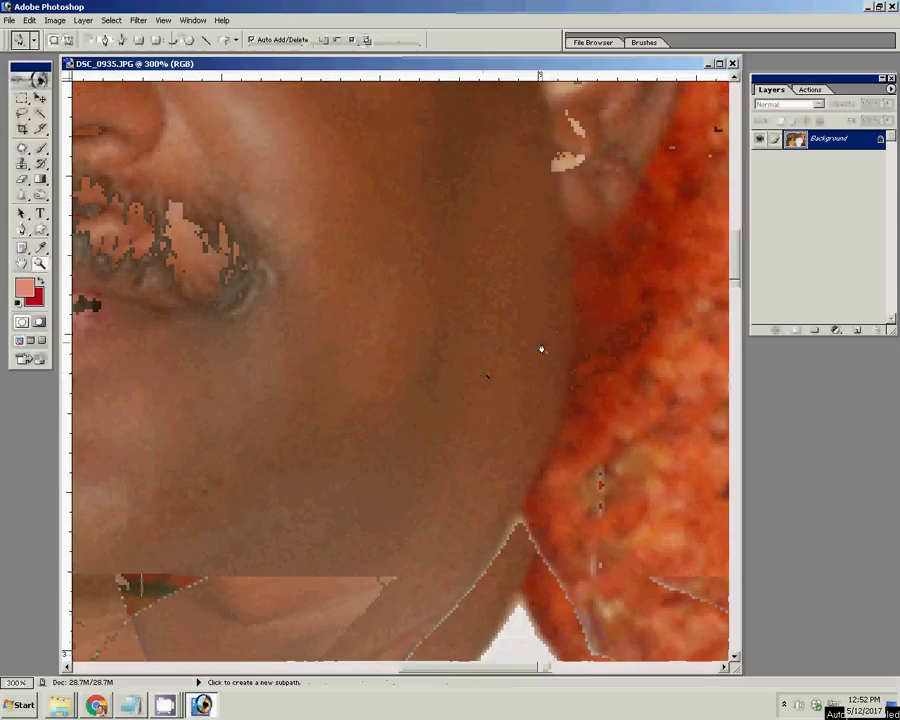
click(566, 314)
drag(572, 396, 563, 457)
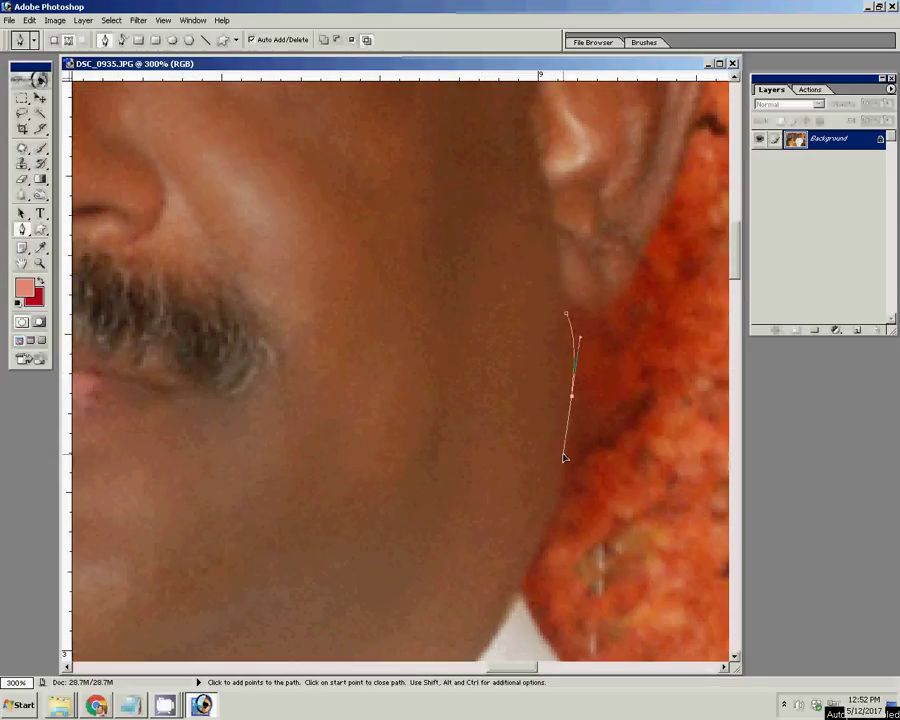
Extend the path from the collar tip down the collar and along the shirt shoulder edge
key(ctrl)
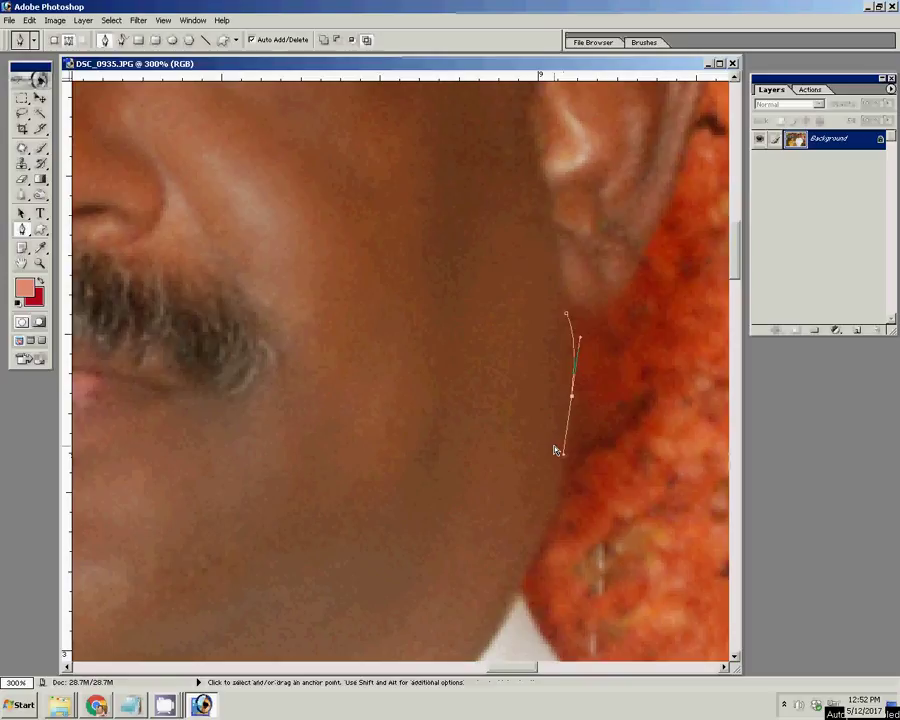
key(space)
drag(538, 492, 466, 235)
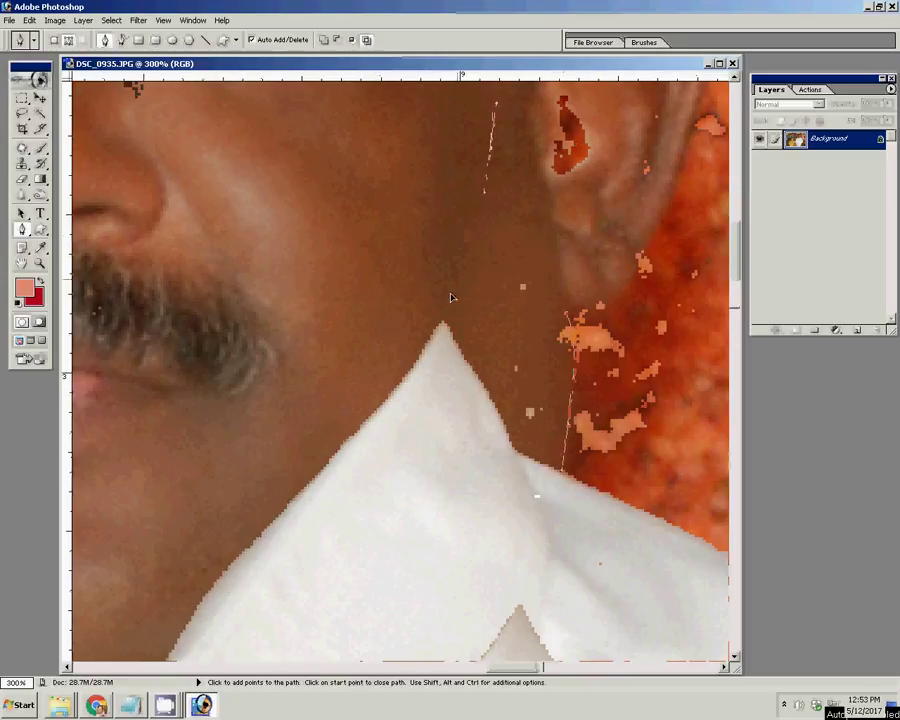
drag(442, 312, 461, 262)
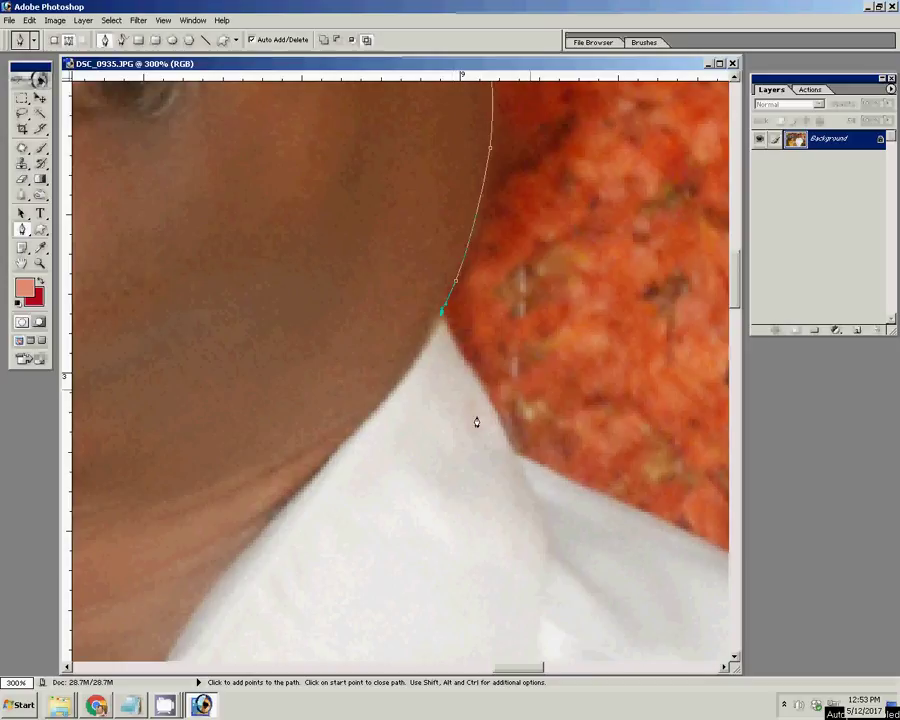
click(517, 460)
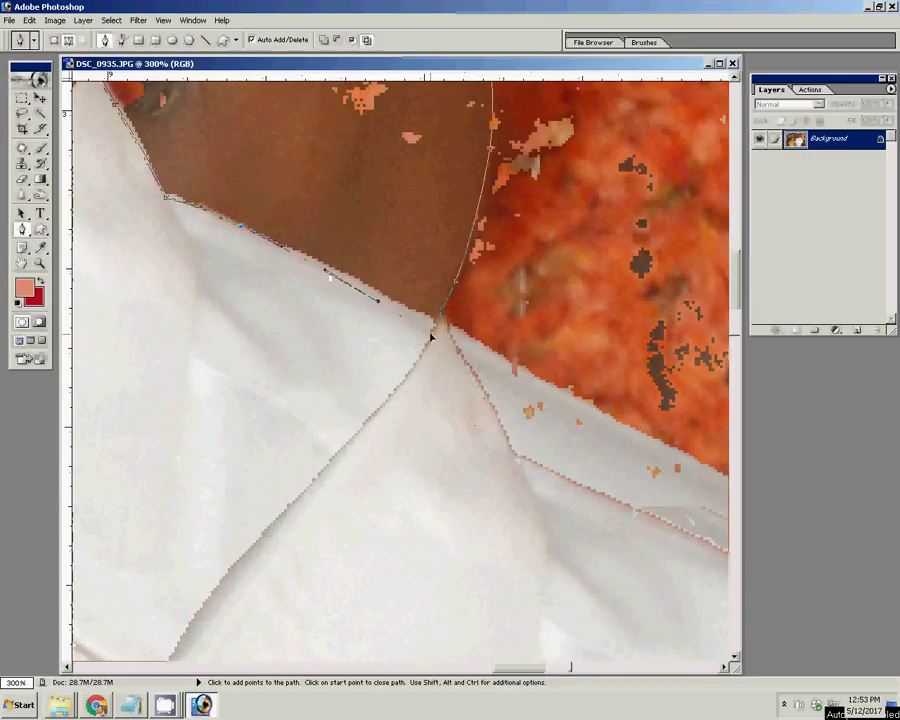
click(610, 430)
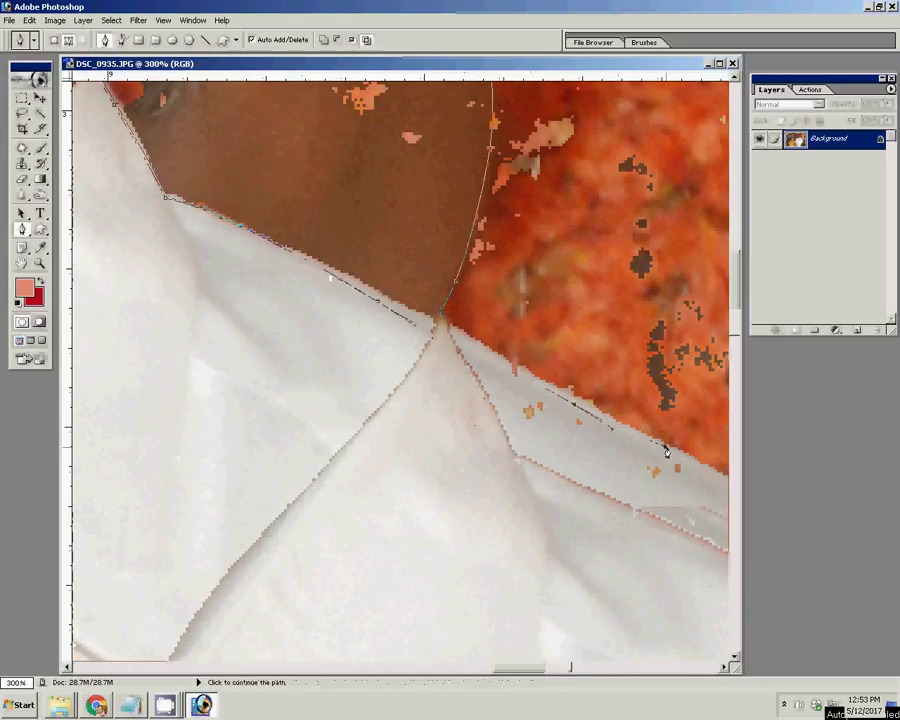
click(665, 447)
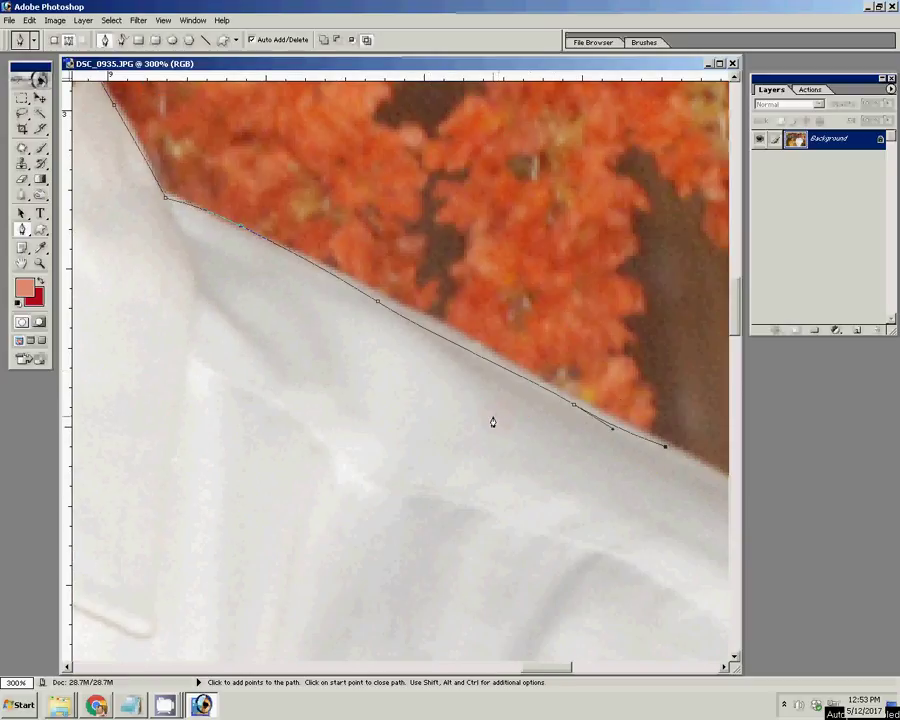
ctrl+alt+click(672, 474)
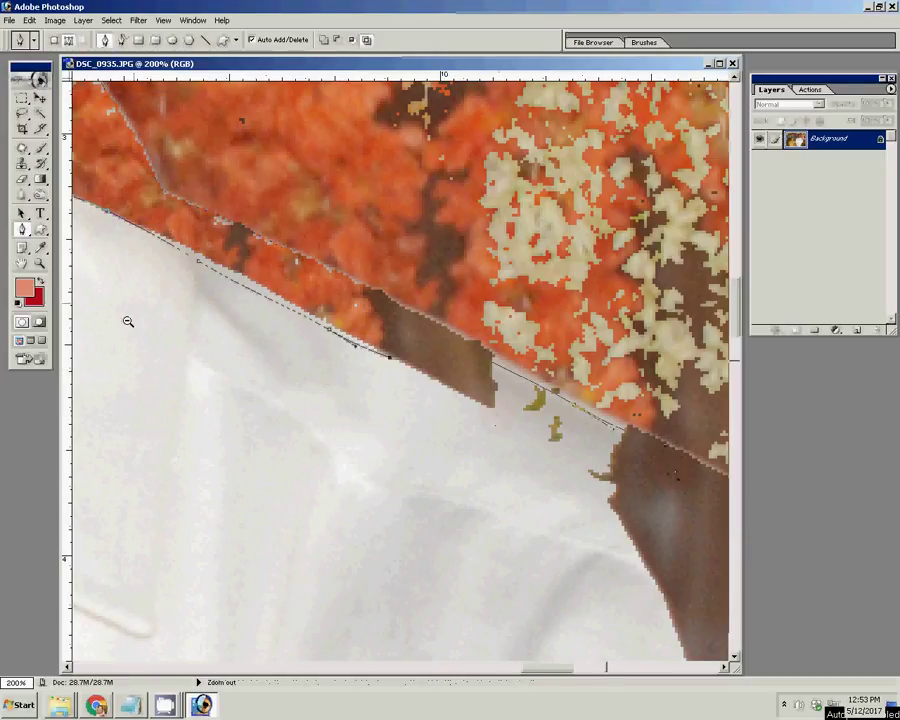
key(alt+space)
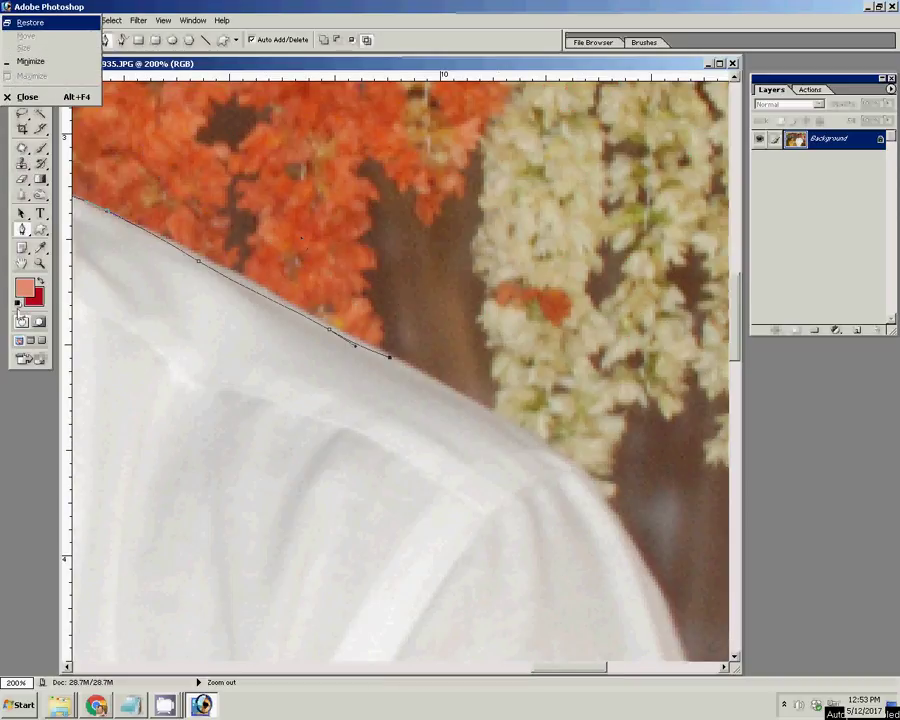
Continue the path along the shoulder and down the shirt edge
key(Escape)
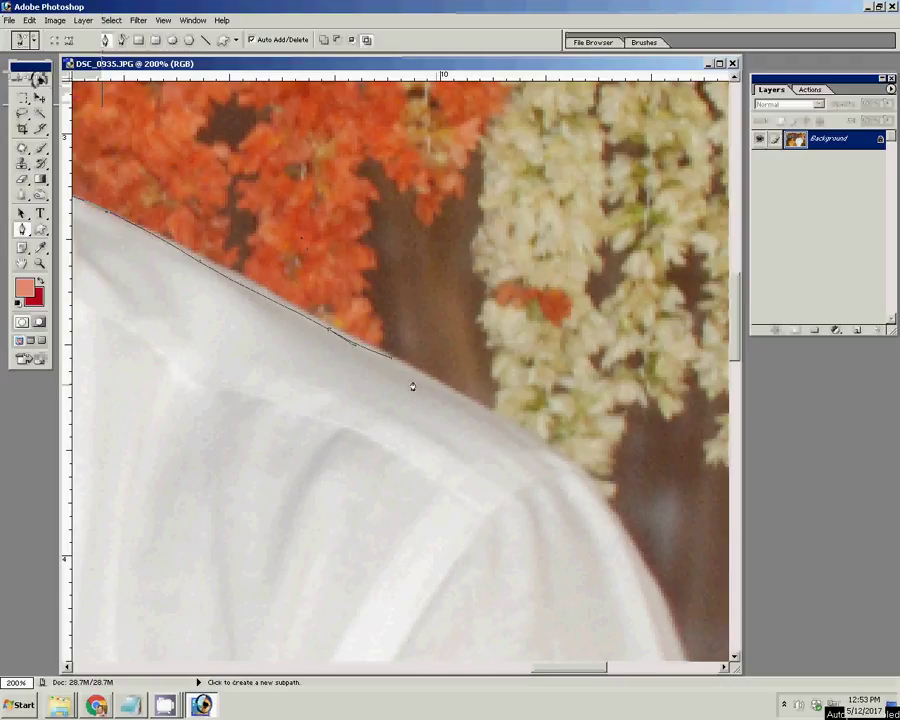
click(389, 356)
click(504, 423)
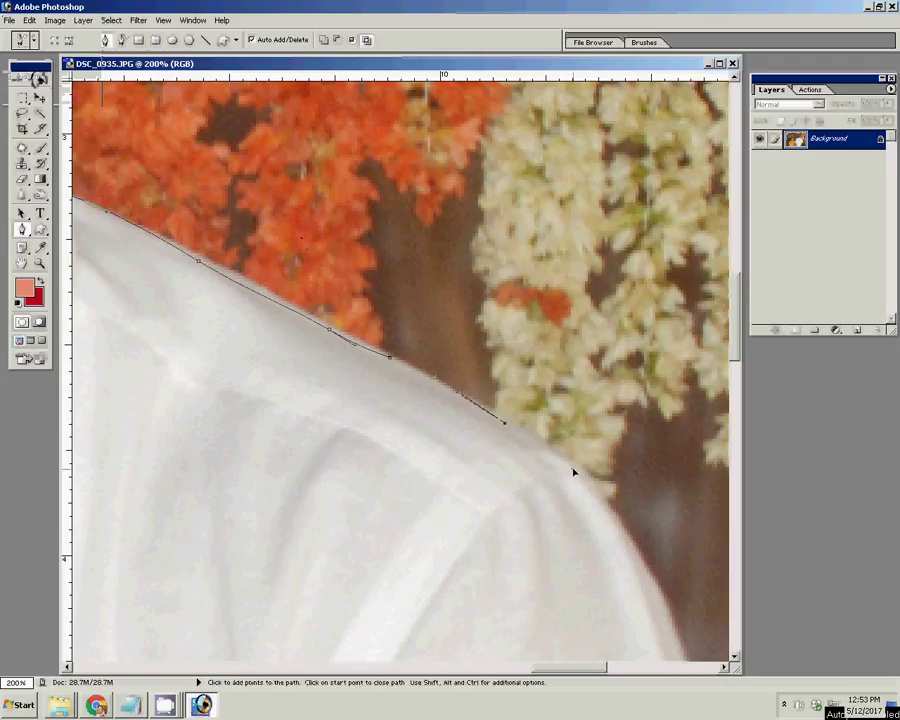
click(573, 471)
click(463, 358)
click(463, 426)
click(468, 487)
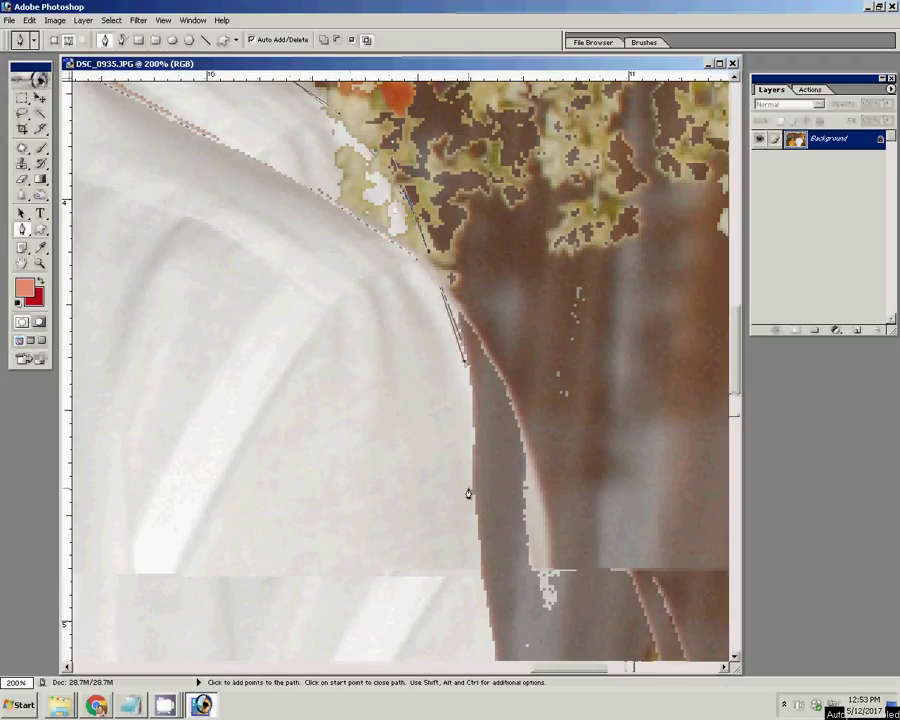
click(476, 548)
Trace the edge further down beside the red flowers and along the arm
drag(476, 548, 438, 114)
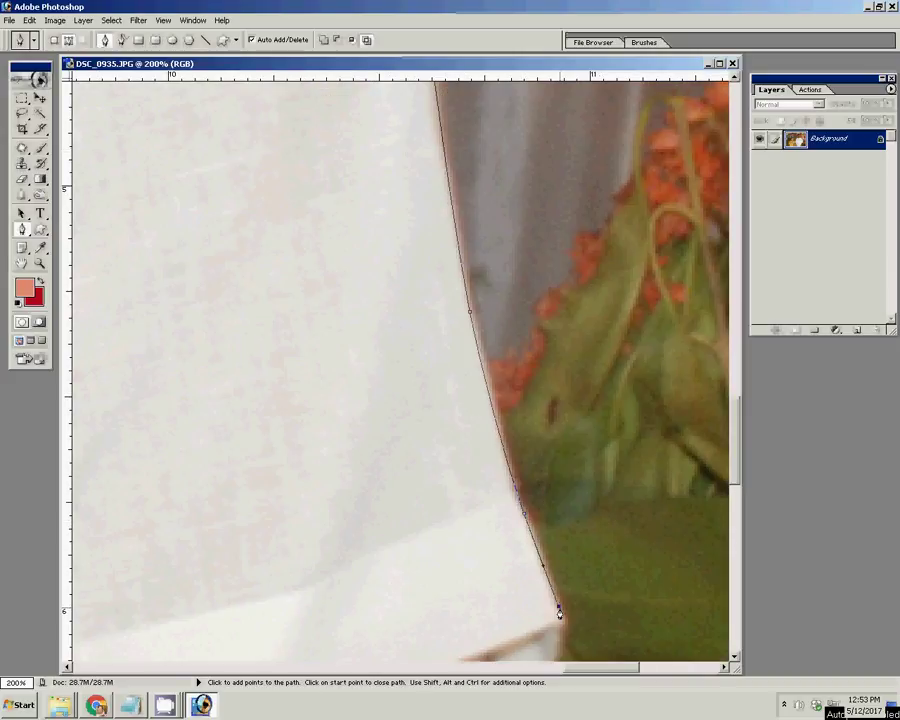
drag(556, 612, 518, 207)
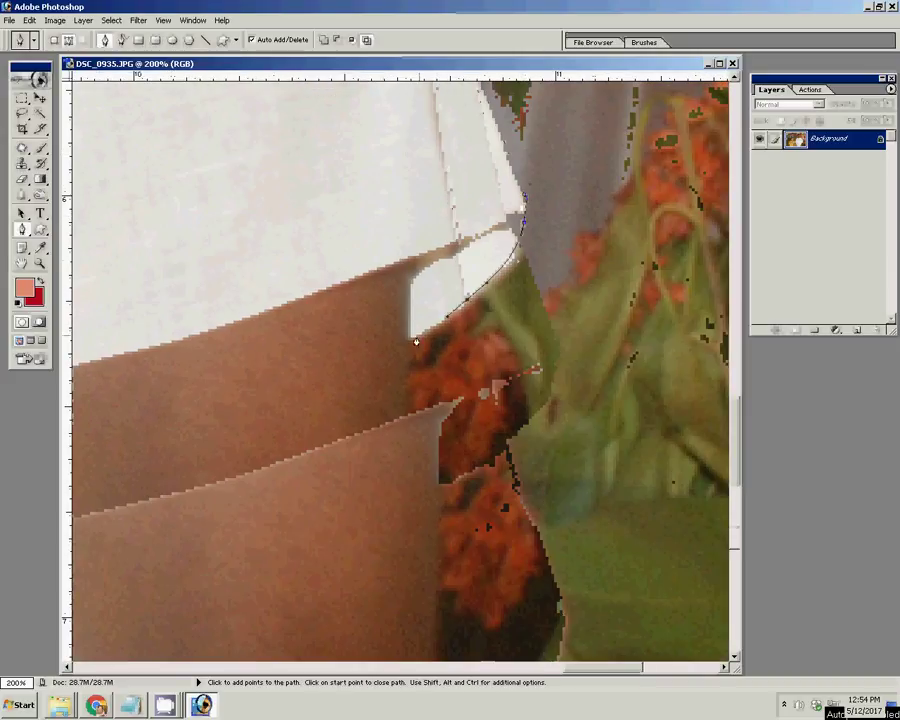
drag(402, 402, 414, 212)
click(416, 153)
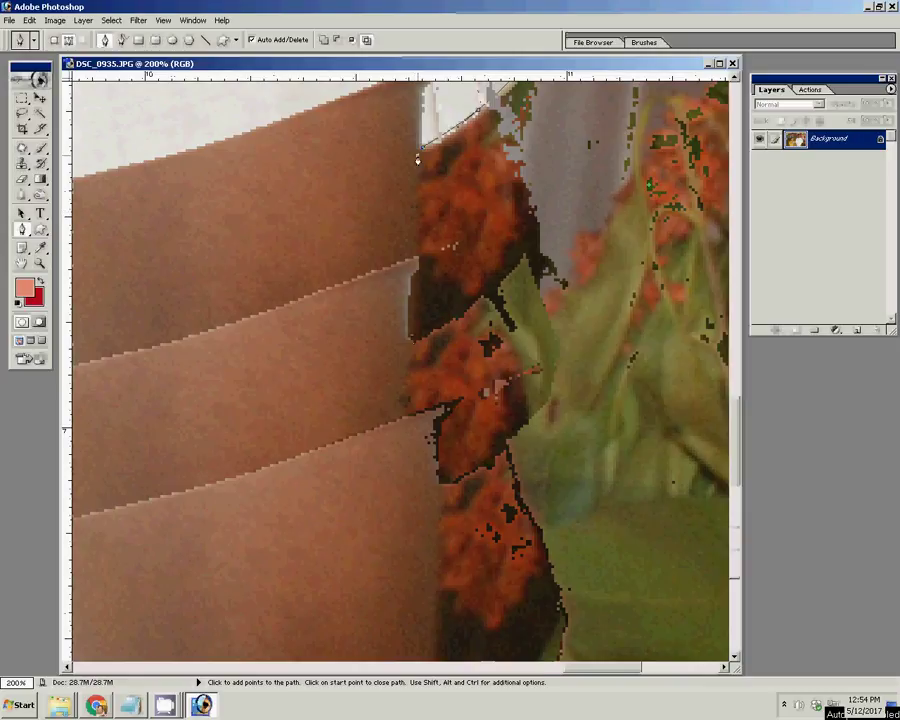
click(408, 443)
click(413, 494)
click(406, 520)
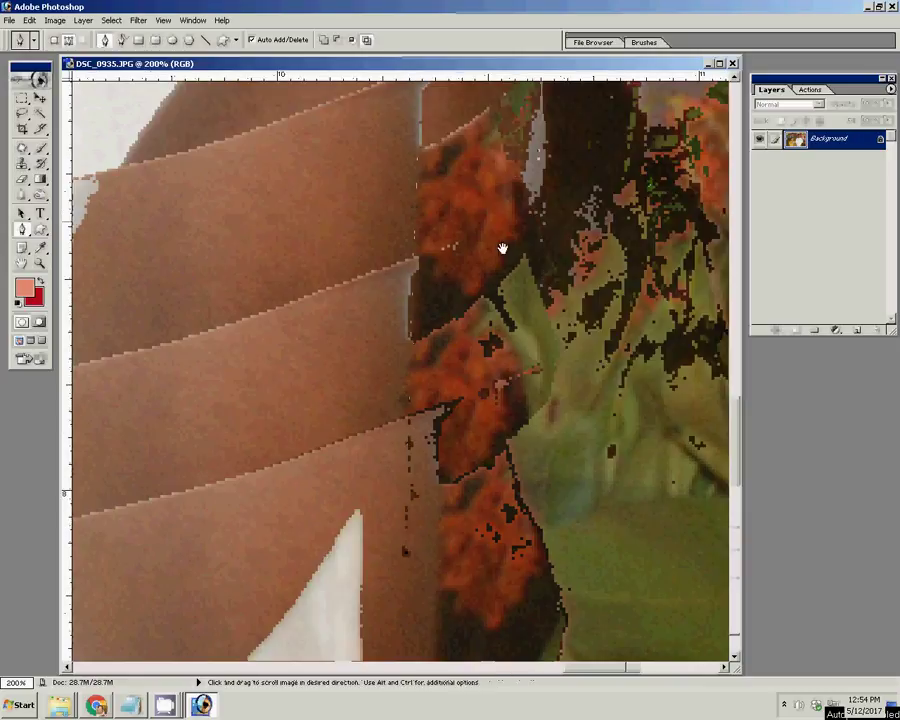
Curve the path down the arm edge to the tip of the white shirt triangle
mouse_move(406, 552)
mouse_down()
mouse_move(428, 340)
mouse_move(416, 346)
mouse_up()
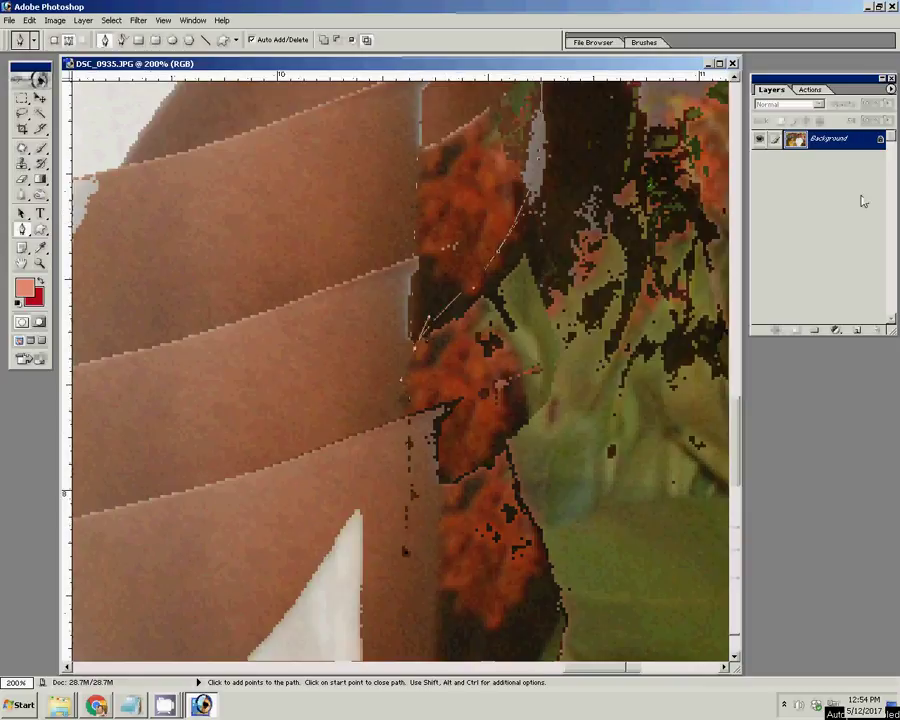
drag(413, 393, 398, 410)
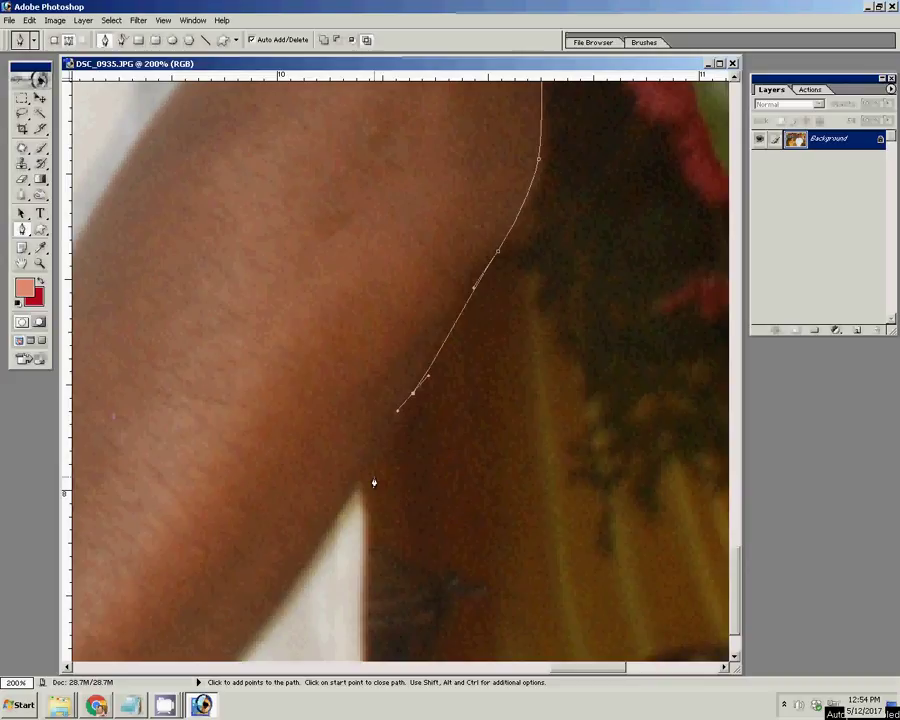
drag(374, 483, 425, 386)
drag(413, 380, 414, 648)
Pan along the outline and add anchors up the arm and along the shirt edge
key(space)
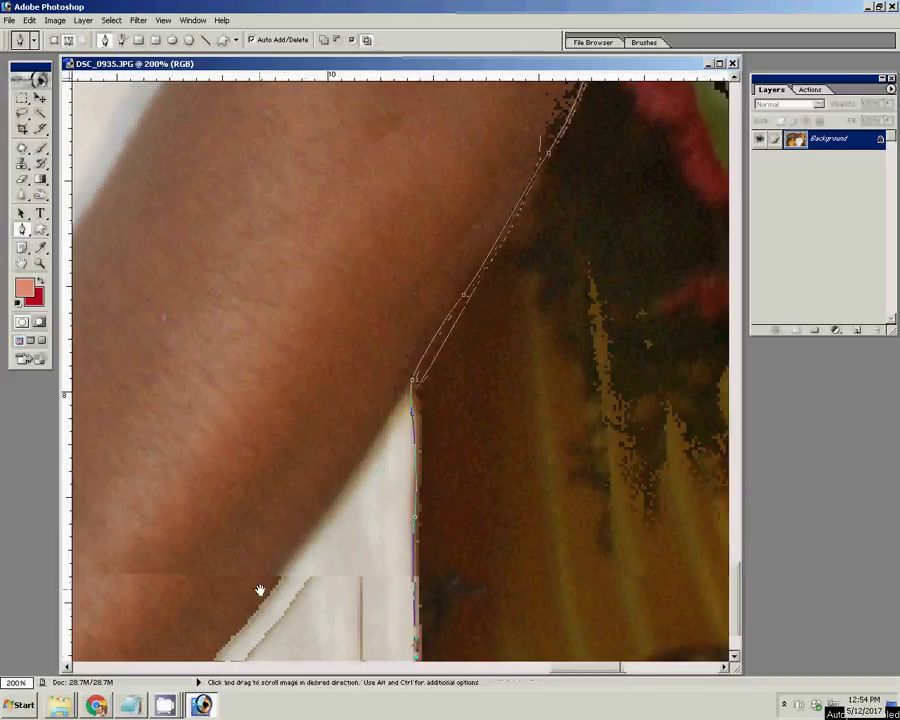
drag(259, 590, 704, 436)
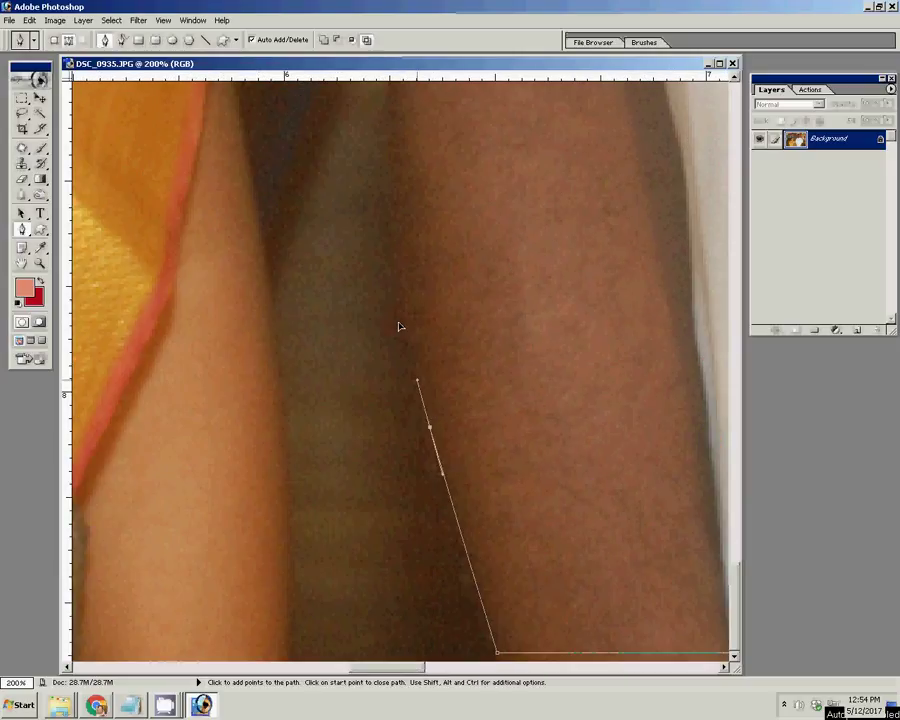
drag(398, 326, 372, 472)
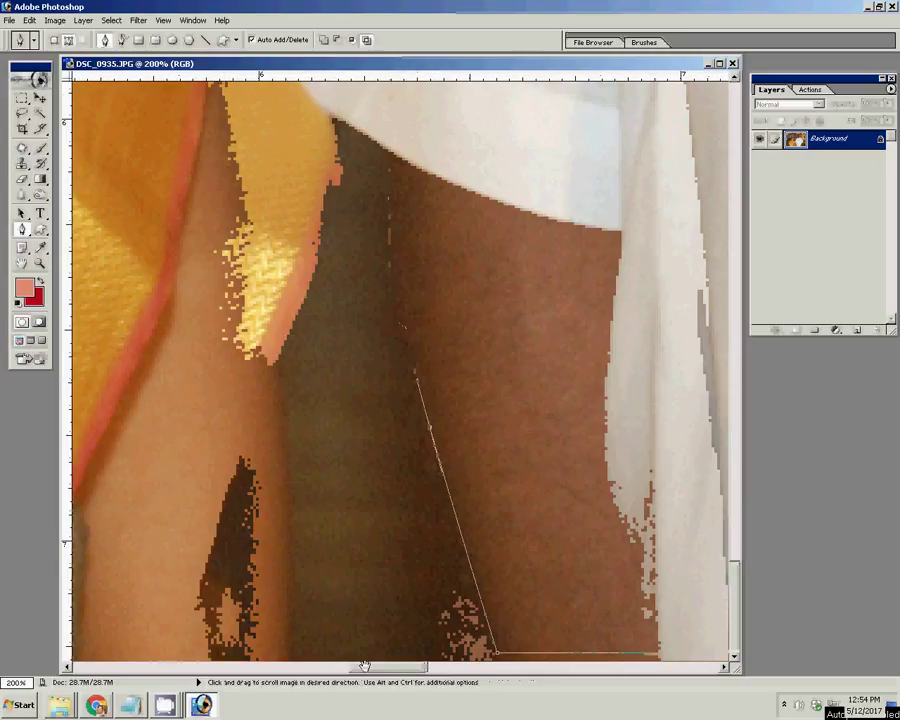
click(375, 257)
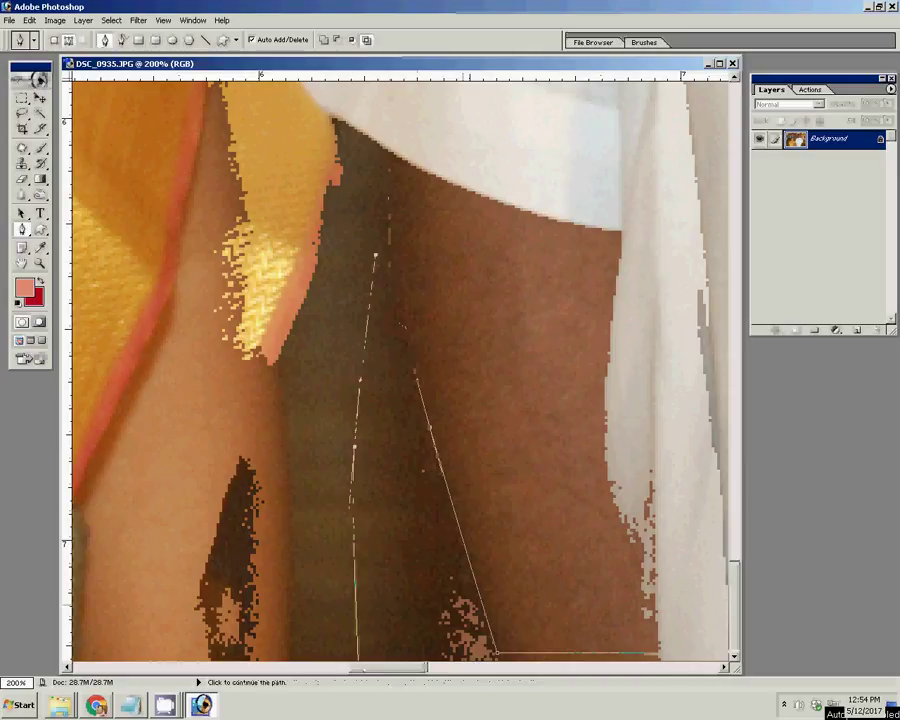
click(381, 147)
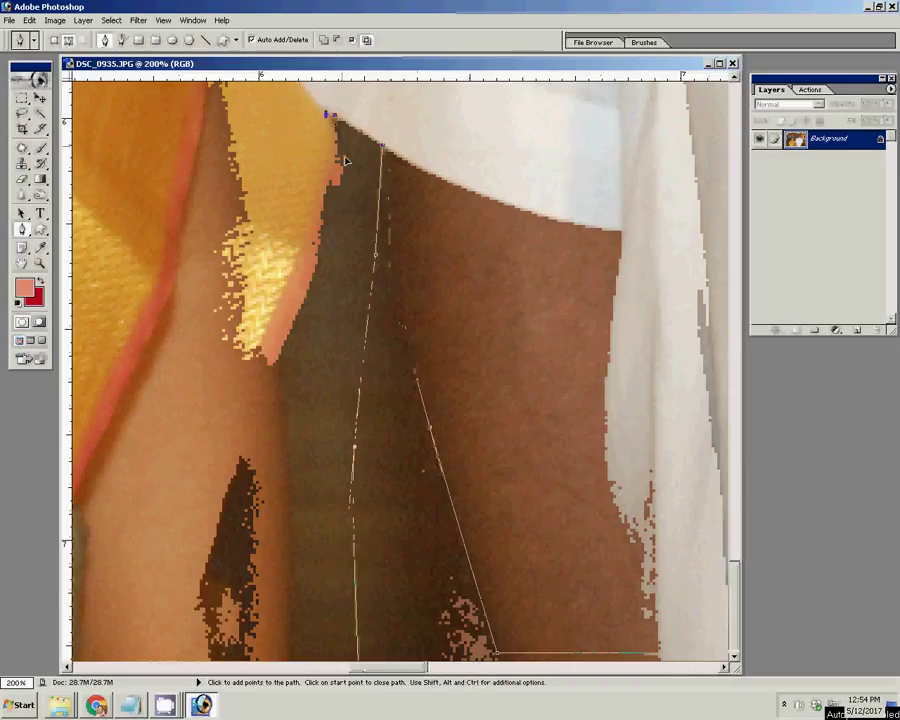
click(326, 240)
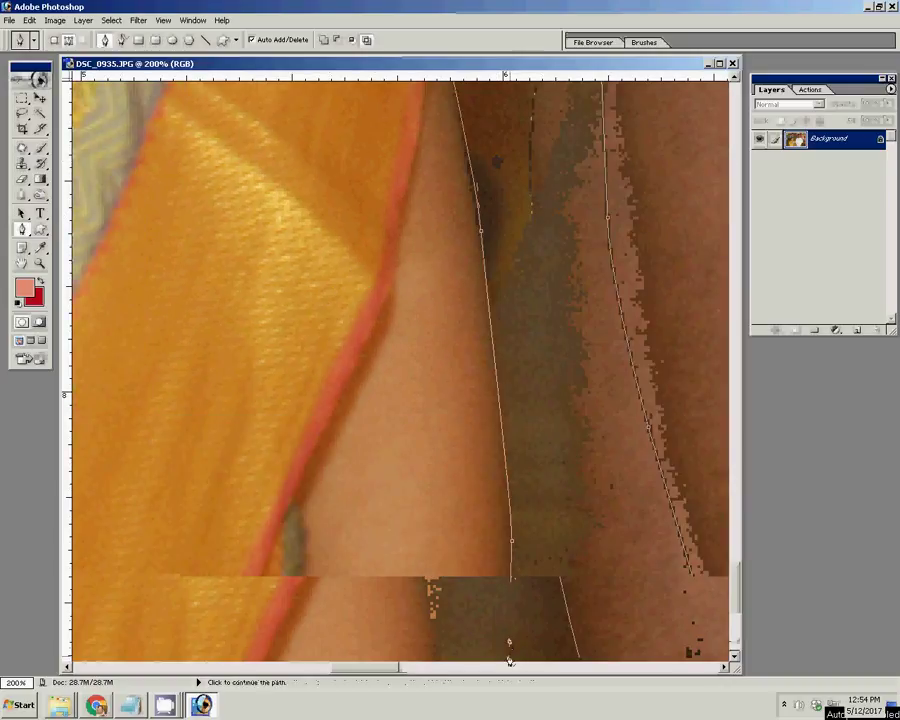
Add more anchors up the woman's arm and bring her upper arm into view
drag(509, 660, 776, 554)
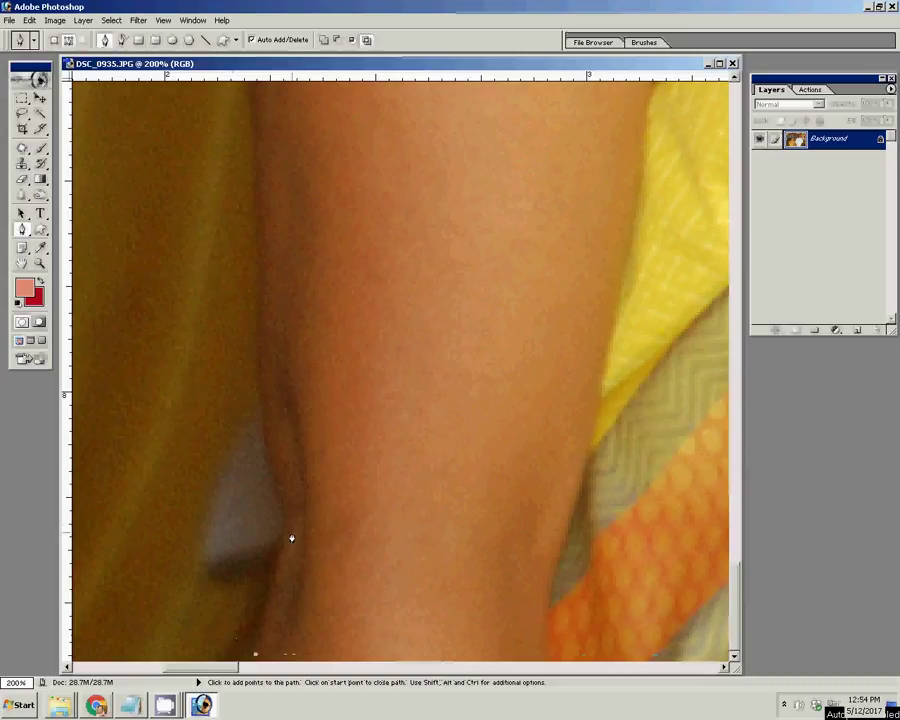
click(285, 530)
click(261, 365)
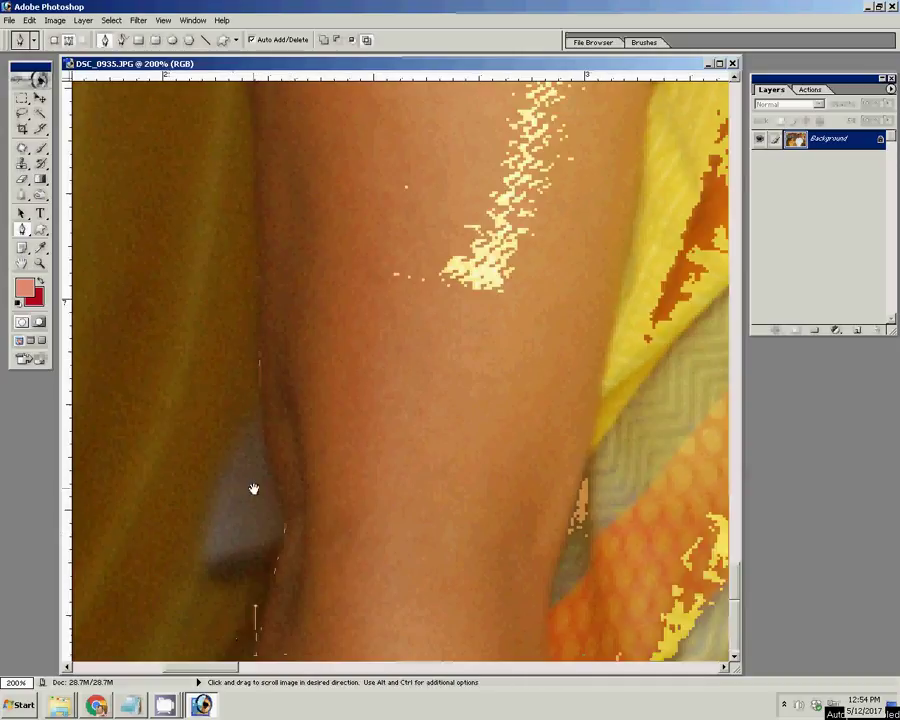
click(250, 294)
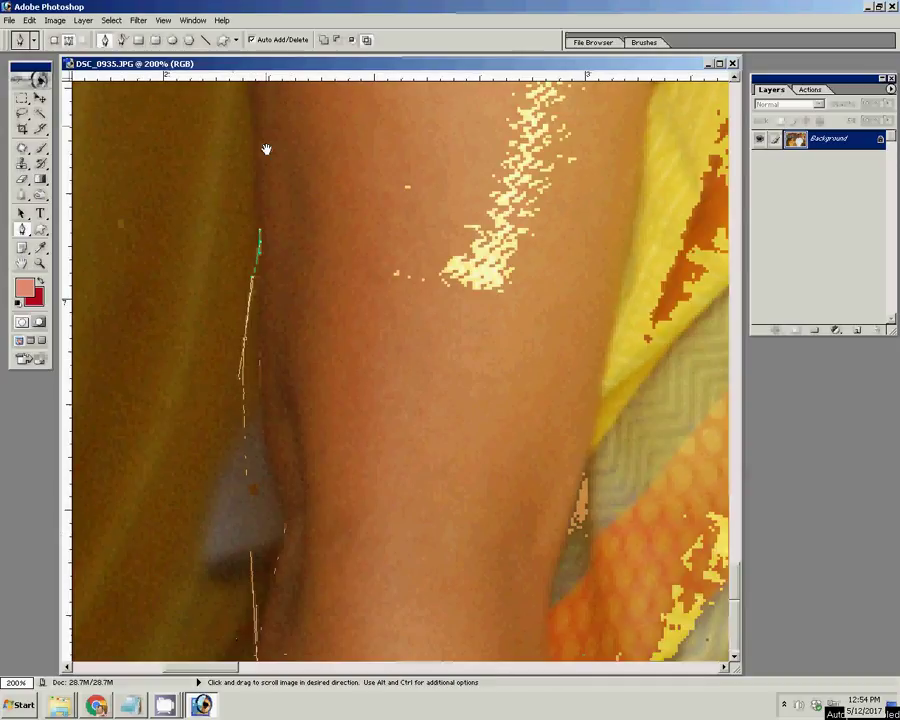
drag(264, 146, 246, 481)
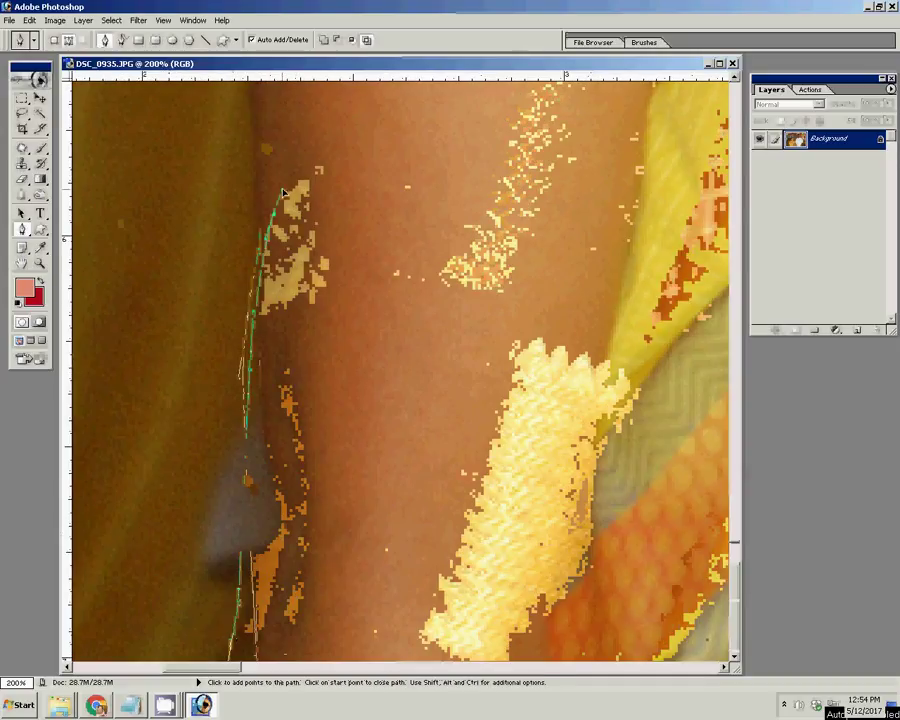
drag(310, 140, 172, 491)
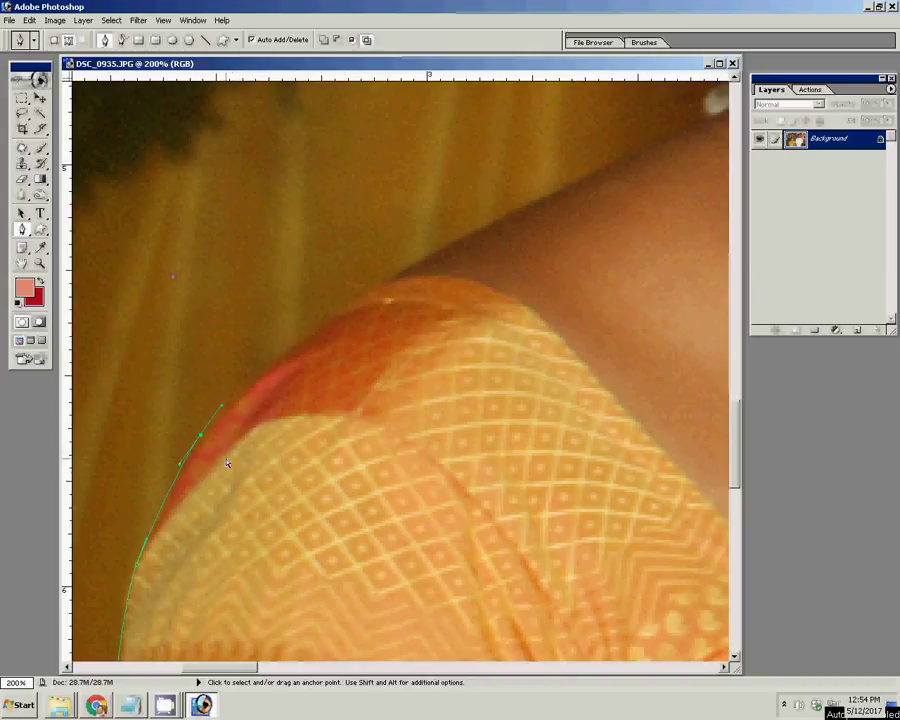
Curve the path over the woman's shoulder and around under and above her earring
click(259, 380)
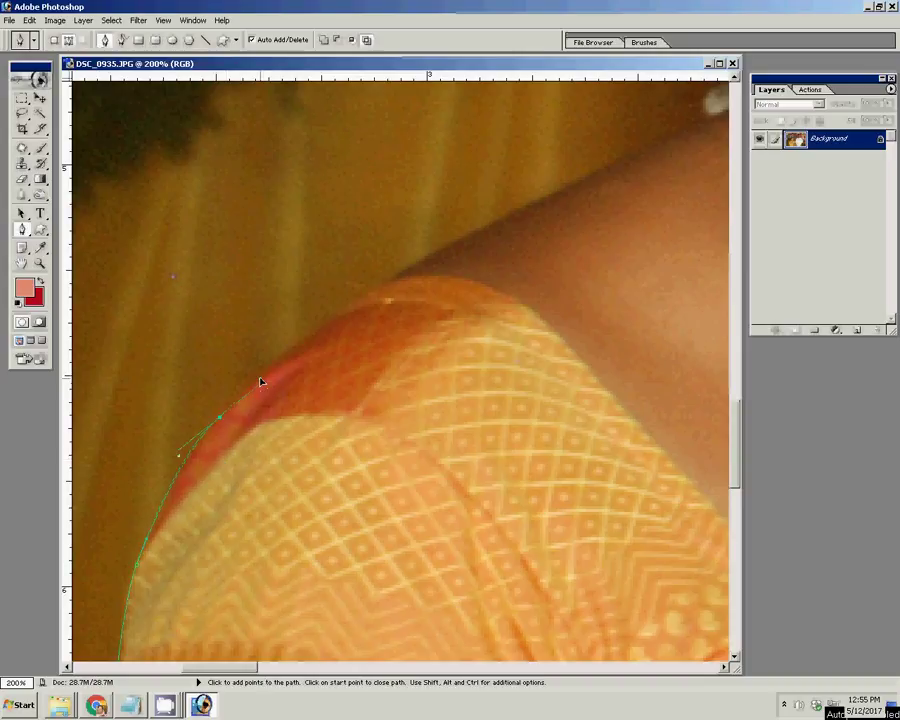
click(421, 268)
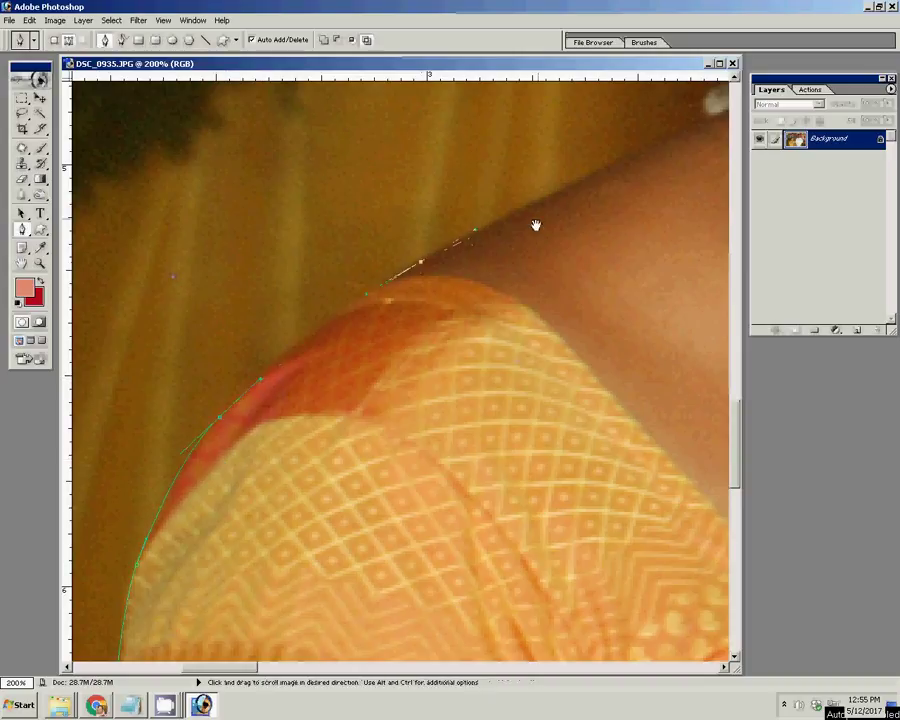
drag(388, 341, 436, 273)
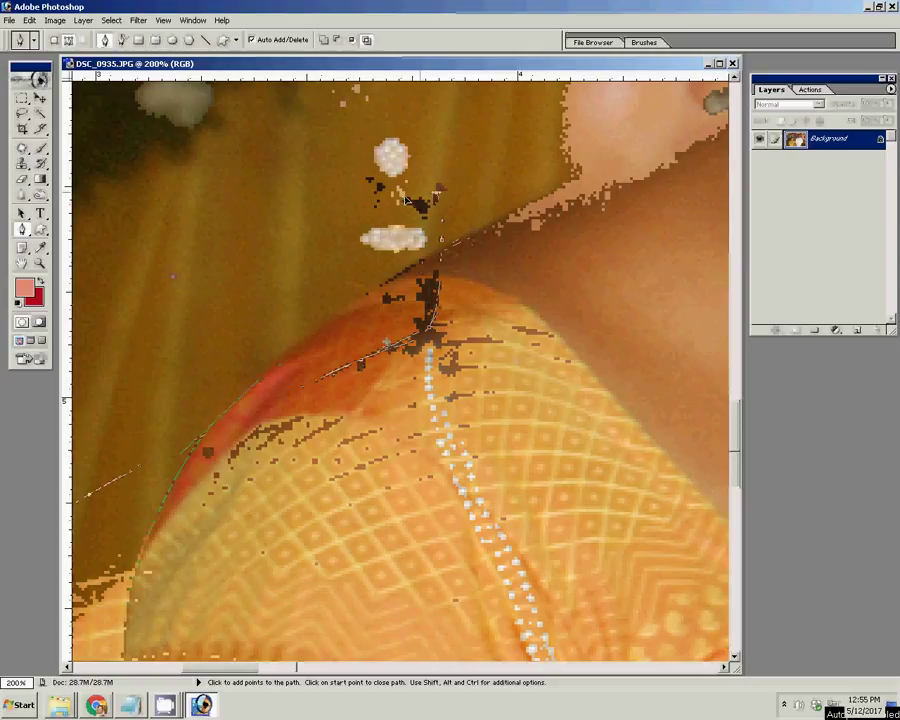
drag(441, 188, 435, 240)
drag(362, 250, 369, 229)
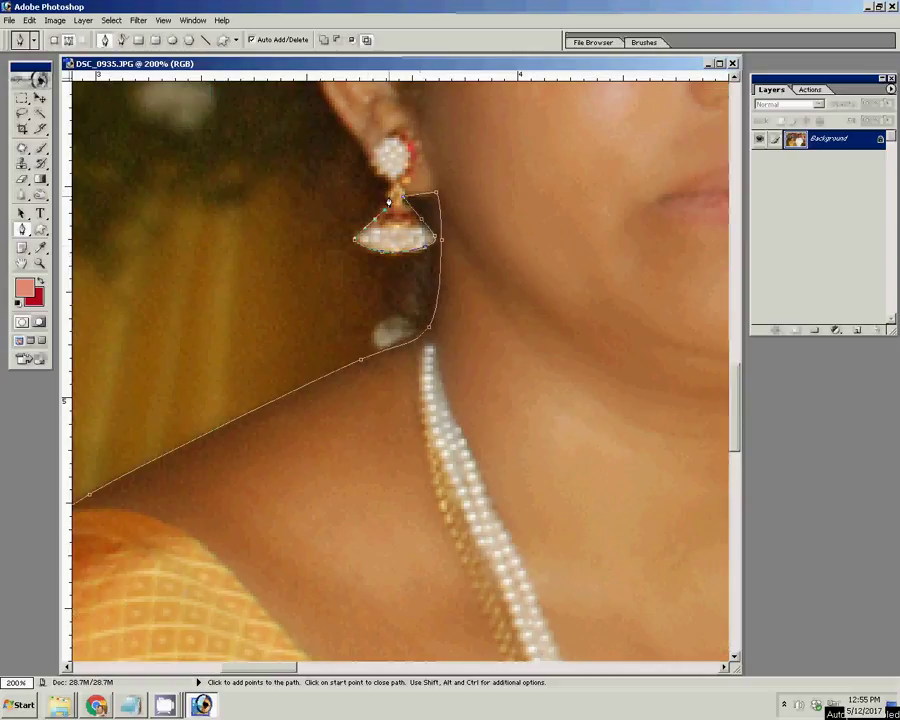
click(386, 184)
Trace curved anchors along the hair edge, over the top of the head and down its side
drag(386, 184, 412, 476)
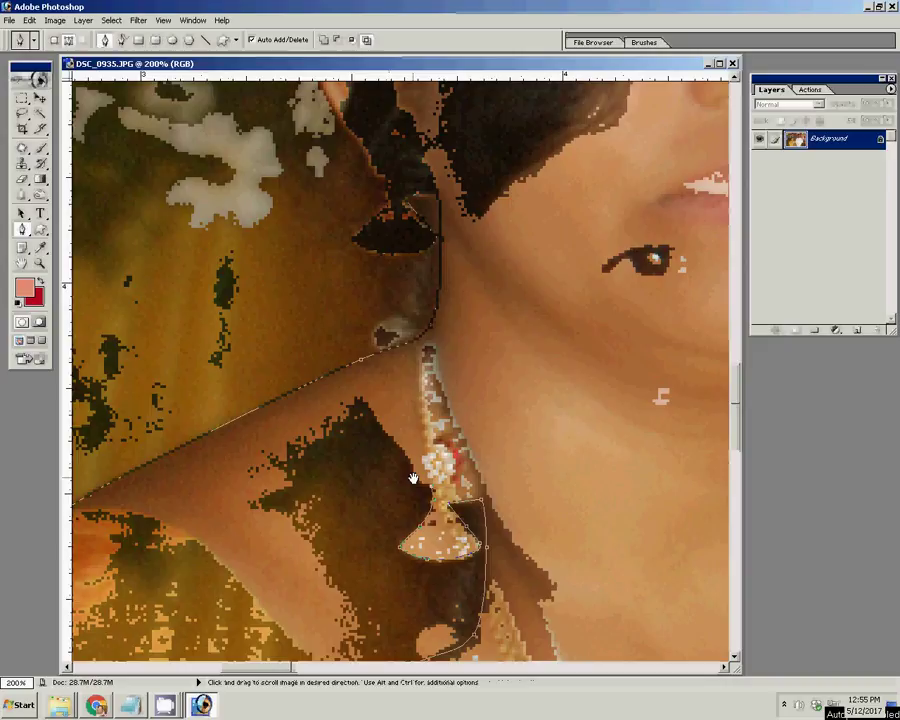
drag(340, 214, 285, 444)
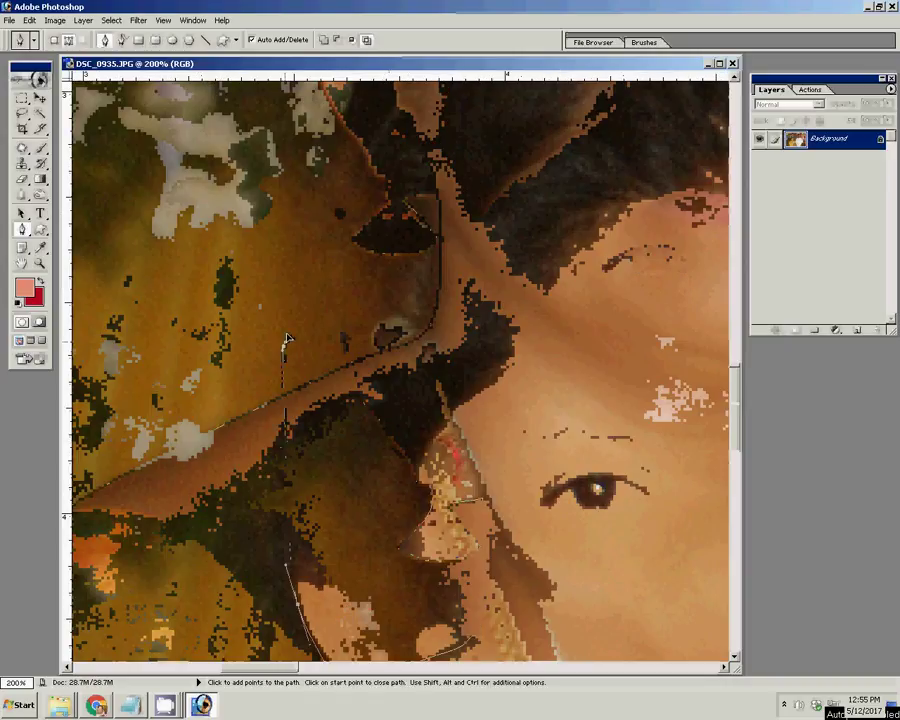
drag(286, 338, 305, 265)
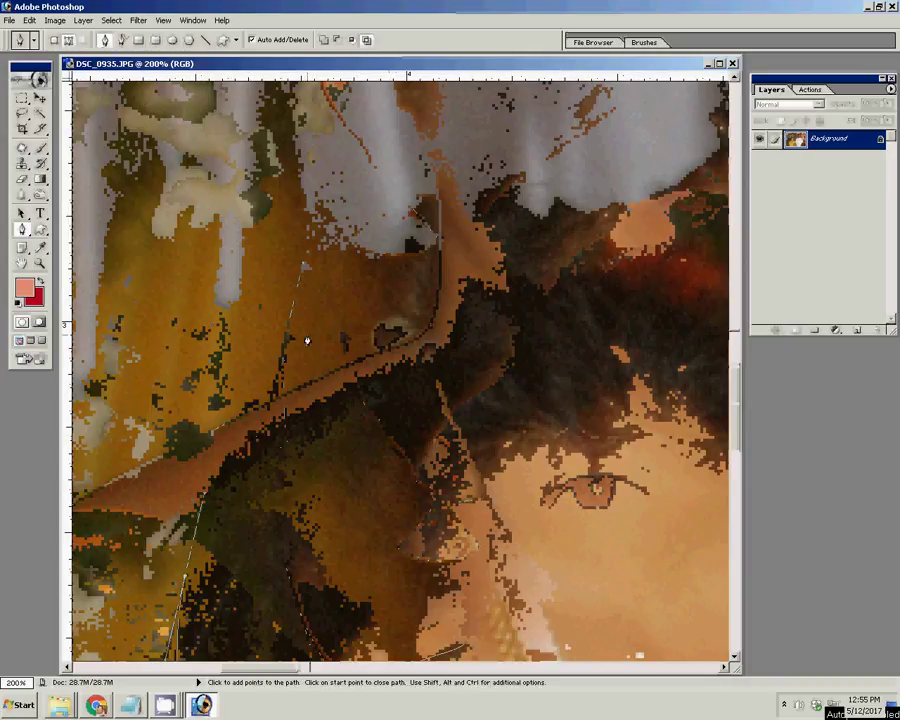
drag(306, 340, 478, 246)
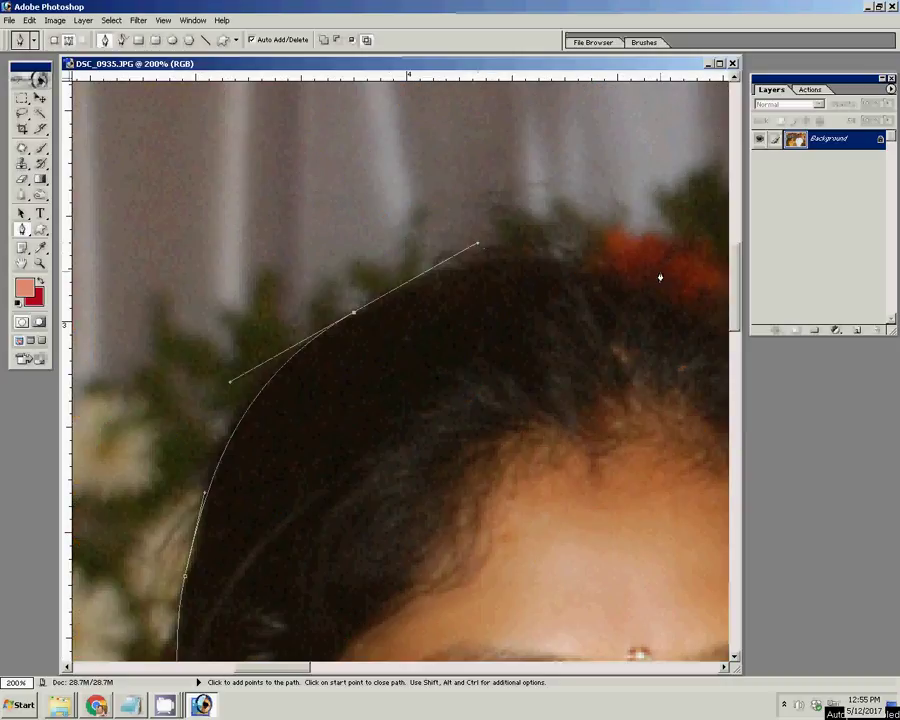
drag(626, 272, 348, 174)
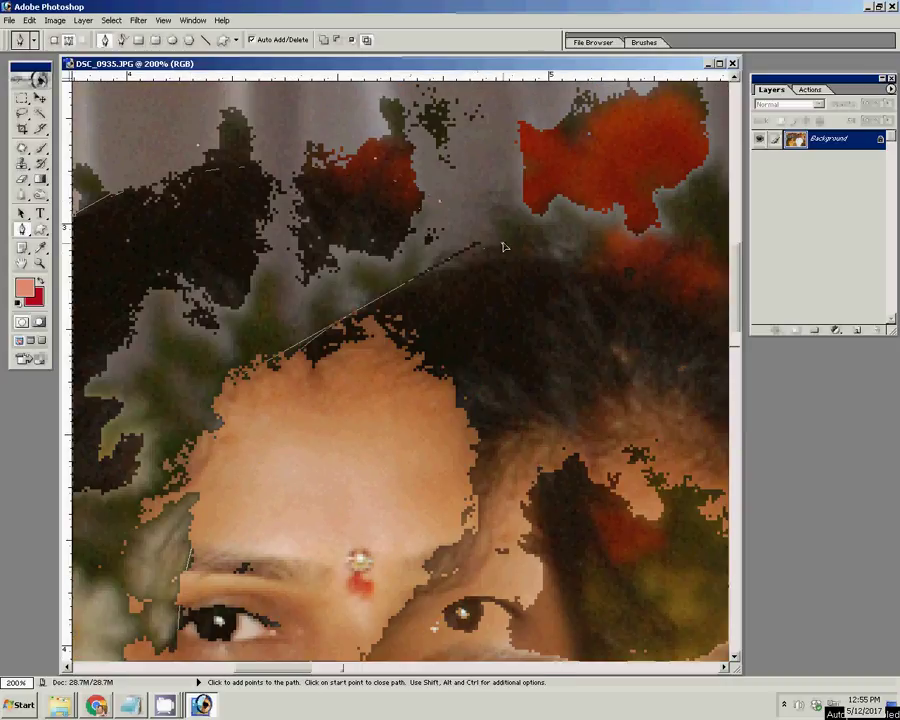
drag(503, 244, 570, 395)
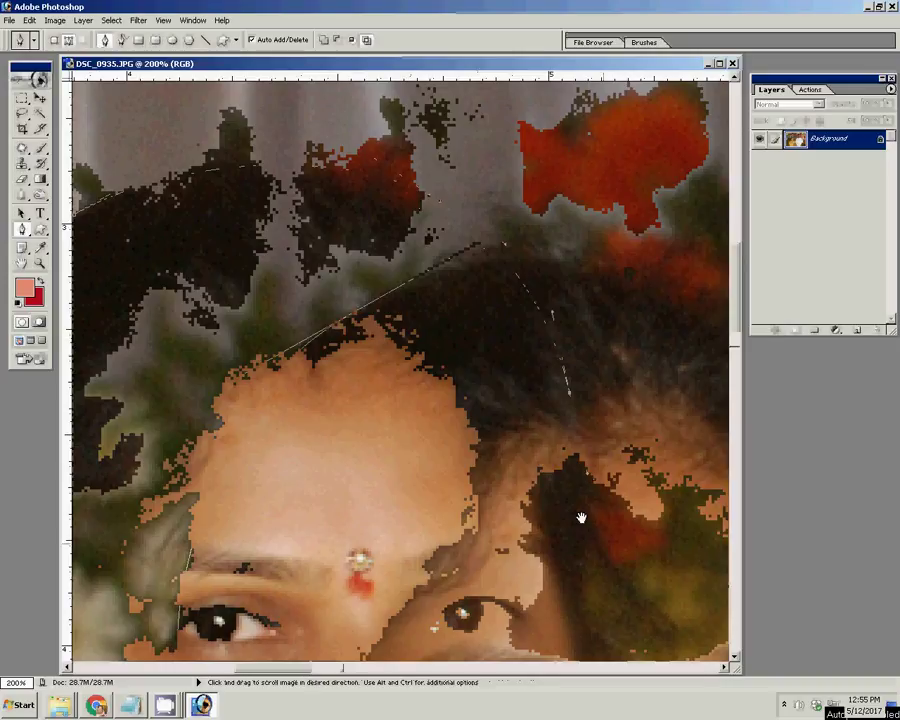
drag(580, 516, 415, 325)
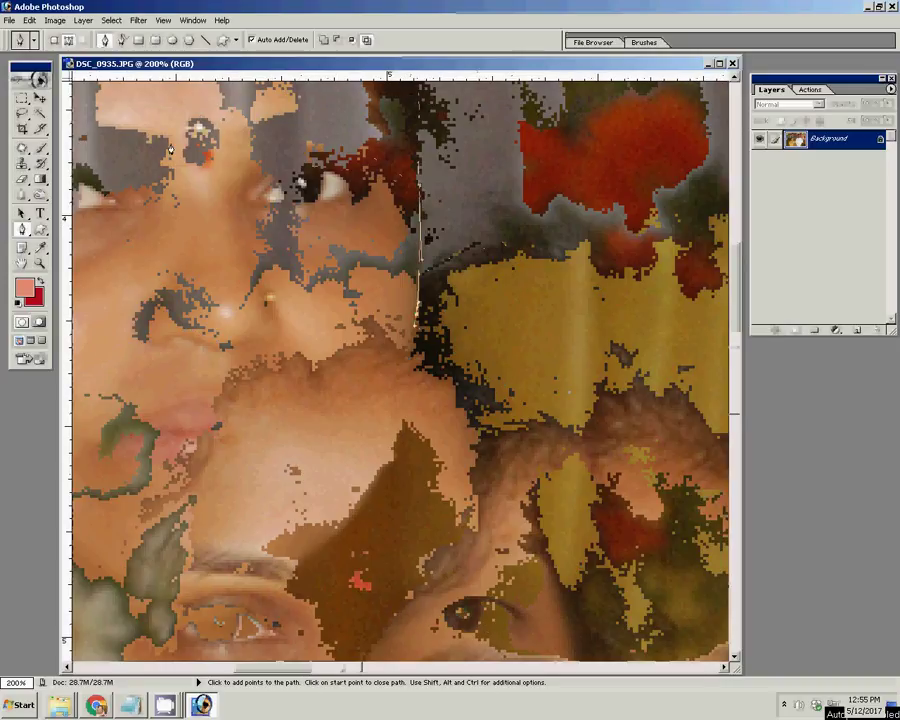
mouse_move(393, 462)
mouse_down()
mouse_move(370, 492)
mouse_move(282, 542)
mouse_up()
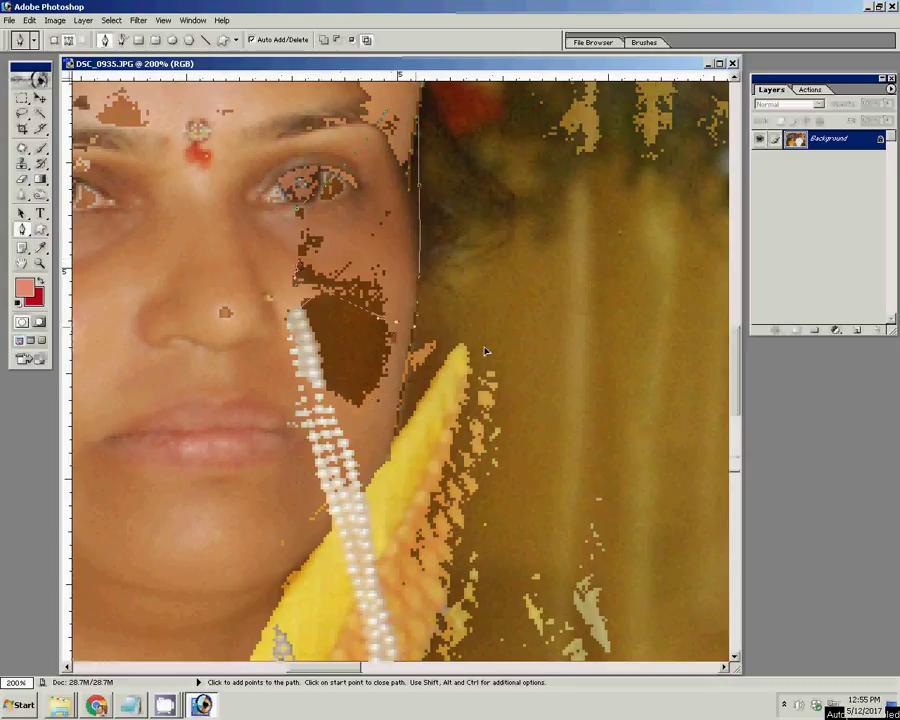
Add an anchor beside the face and pan the view along the white cloth
click(485, 352)
drag(652, 441, 301, 236)
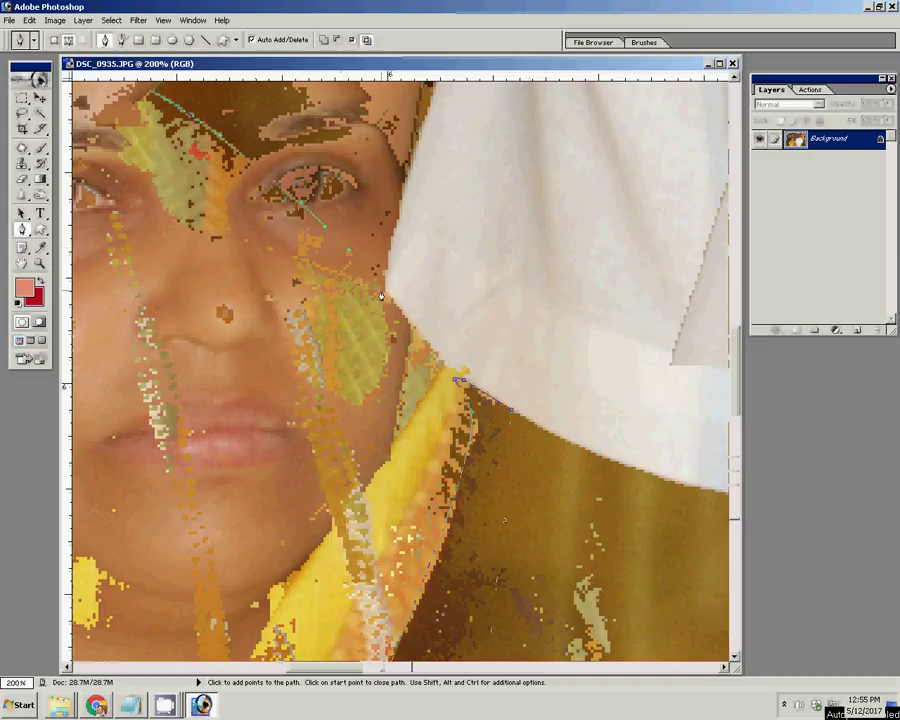
drag(422, 158, 230, 542)
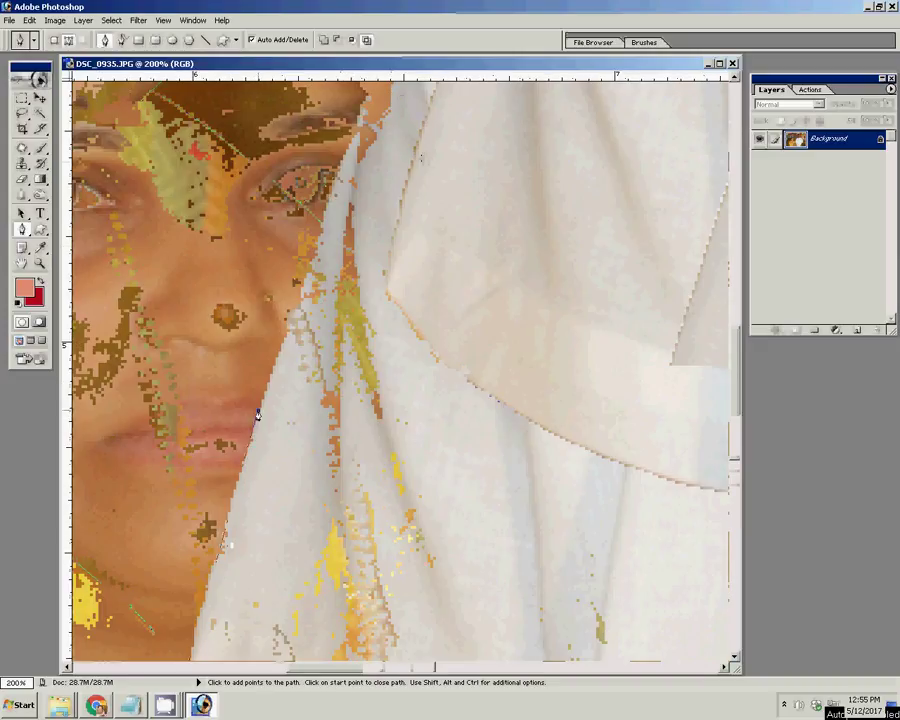
Extend the man's pen outline along his cloth edge, collar corner, collar tip and neckline
drag(357, 121, 104, 564)
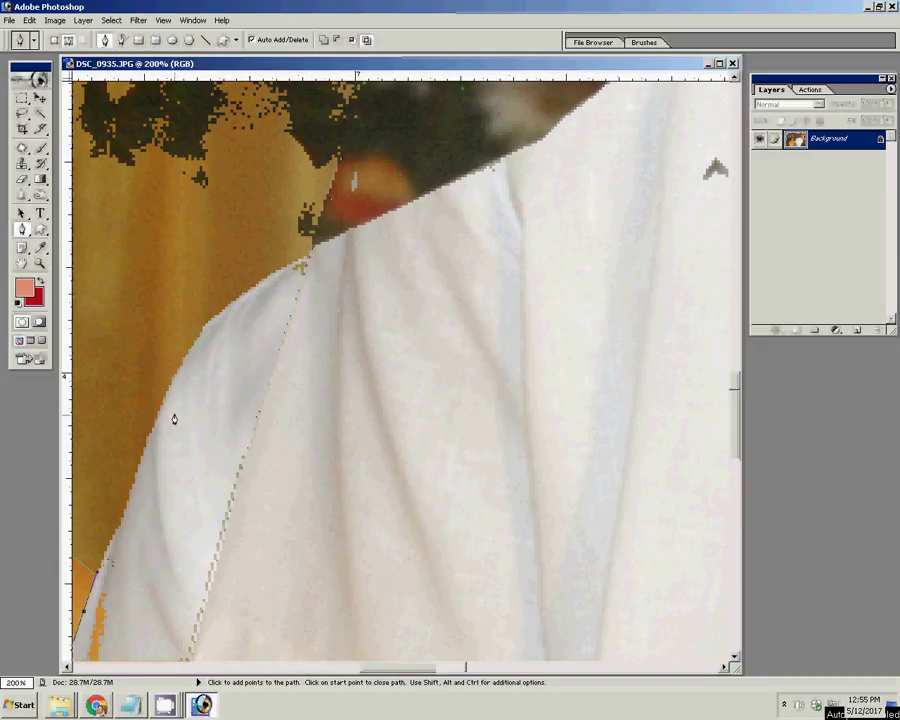
click(251, 292)
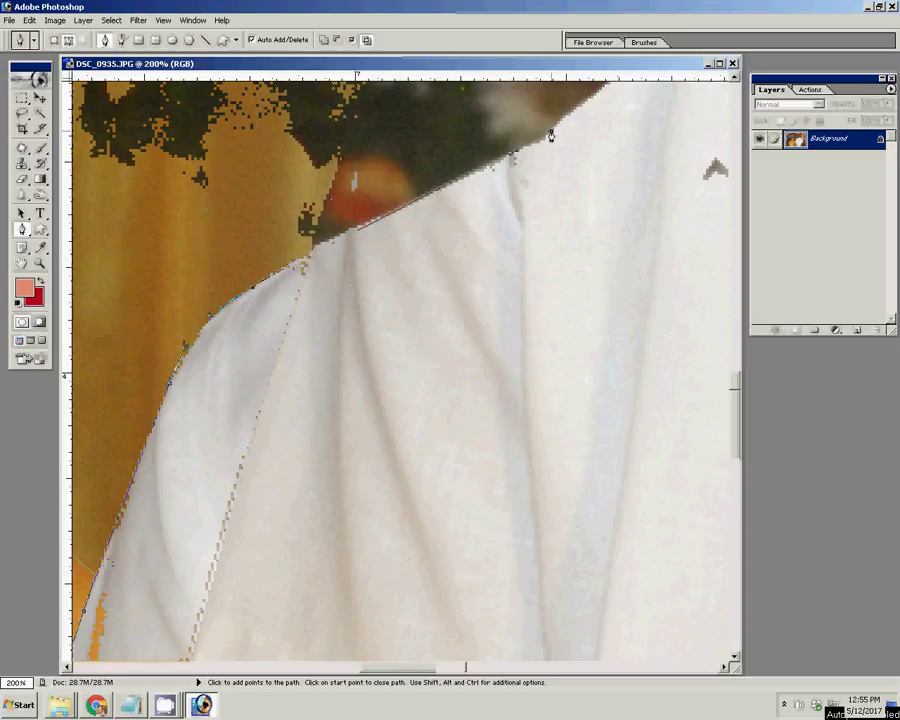
drag(548, 136, 258, 432)
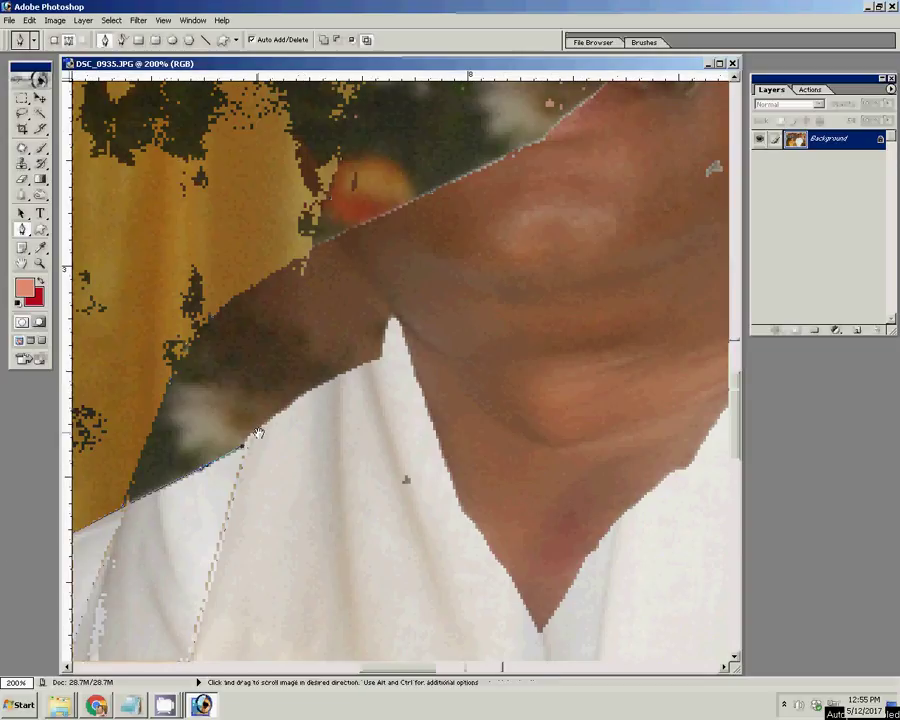
click(357, 375)
click(380, 357)
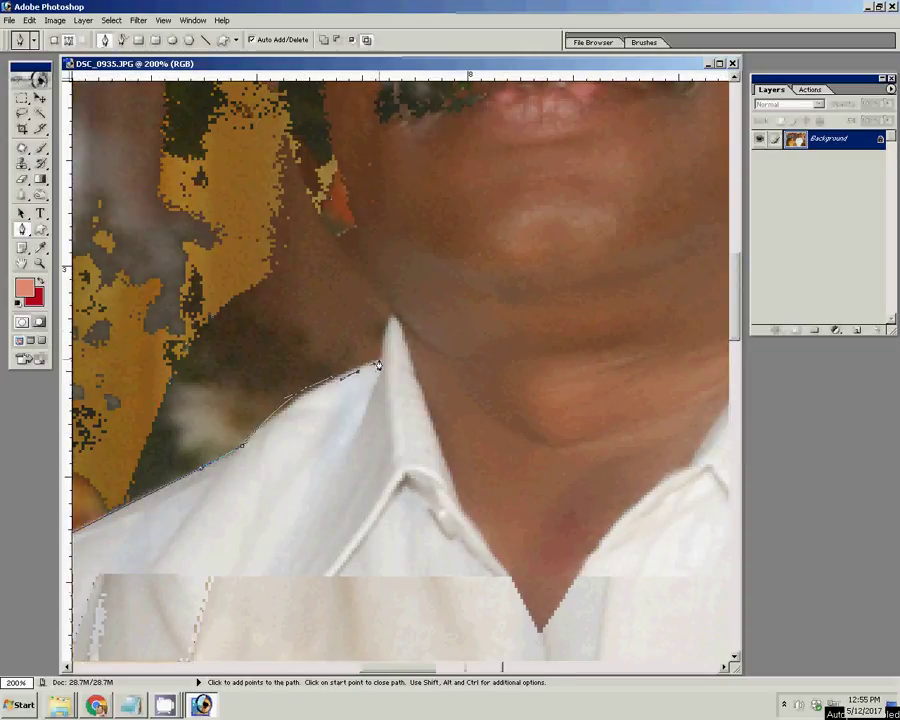
click(391, 316)
drag(365, 293, 424, 487)
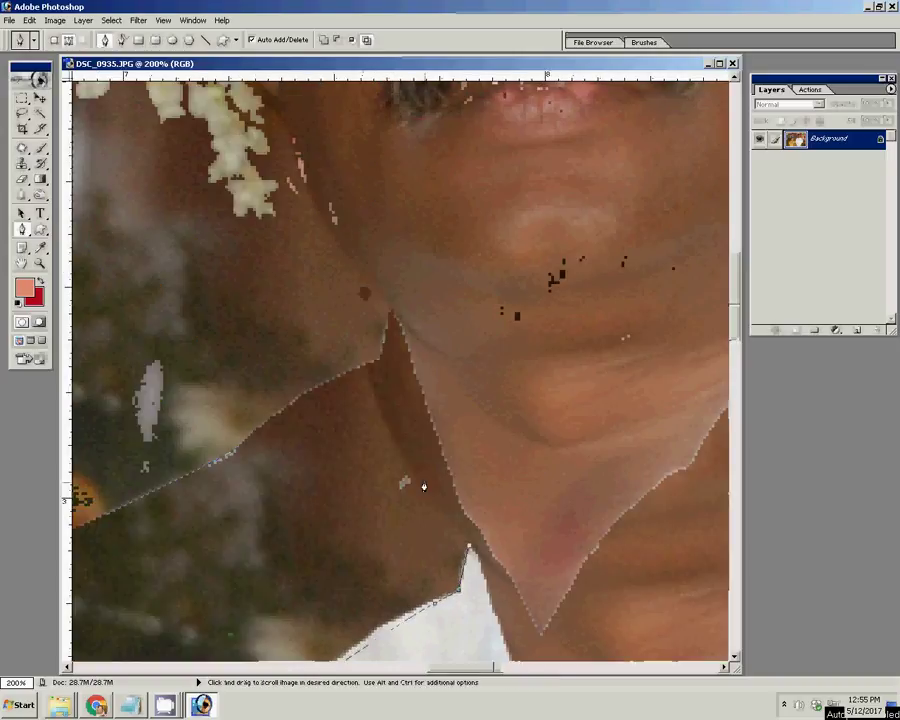
click(370, 372)
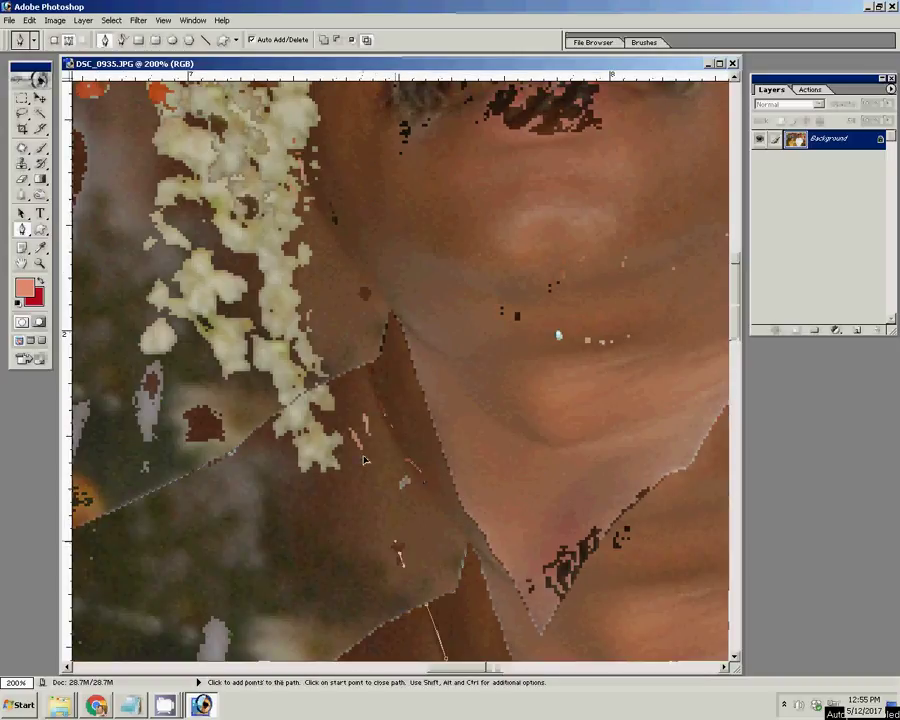
click(337, 390)
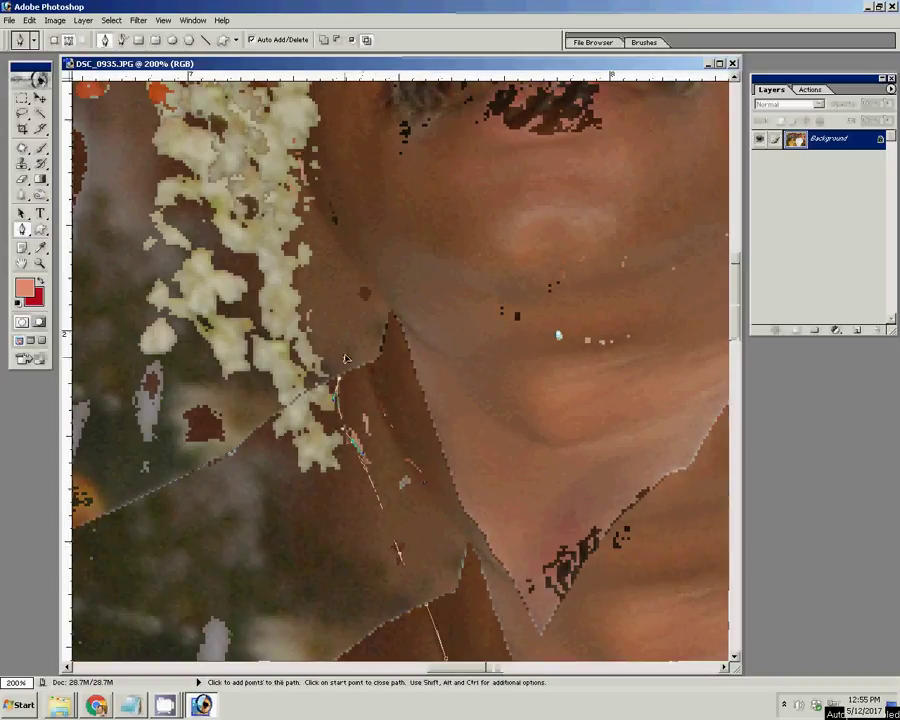
Trace curved pen anchors up the man's neck, across his hairline and down the hair's side
drag(344, 358, 250, 466)
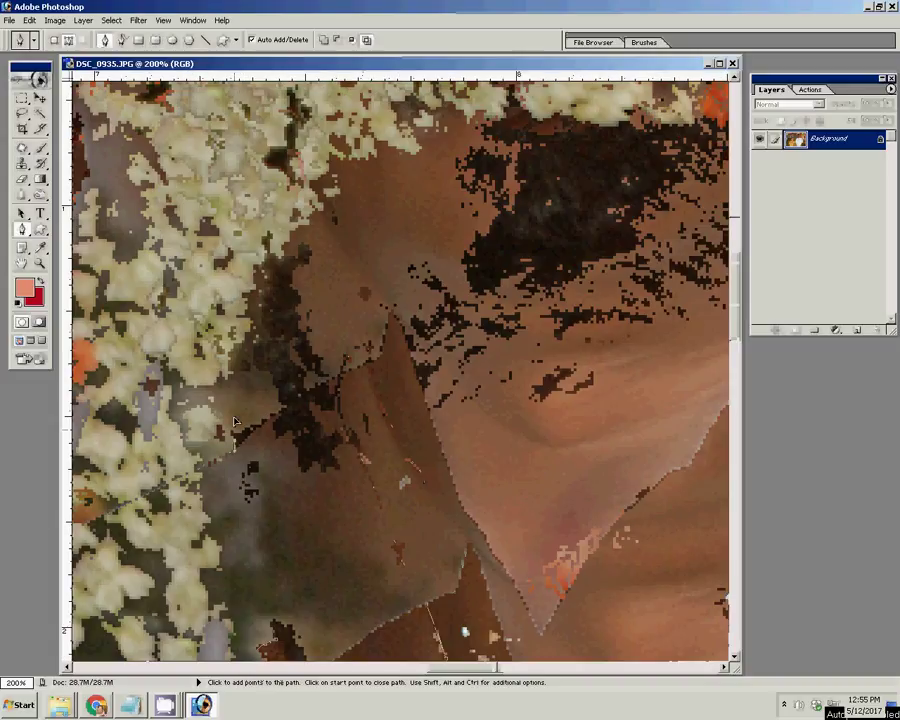
click(235, 421)
drag(318, 219, 343, 203)
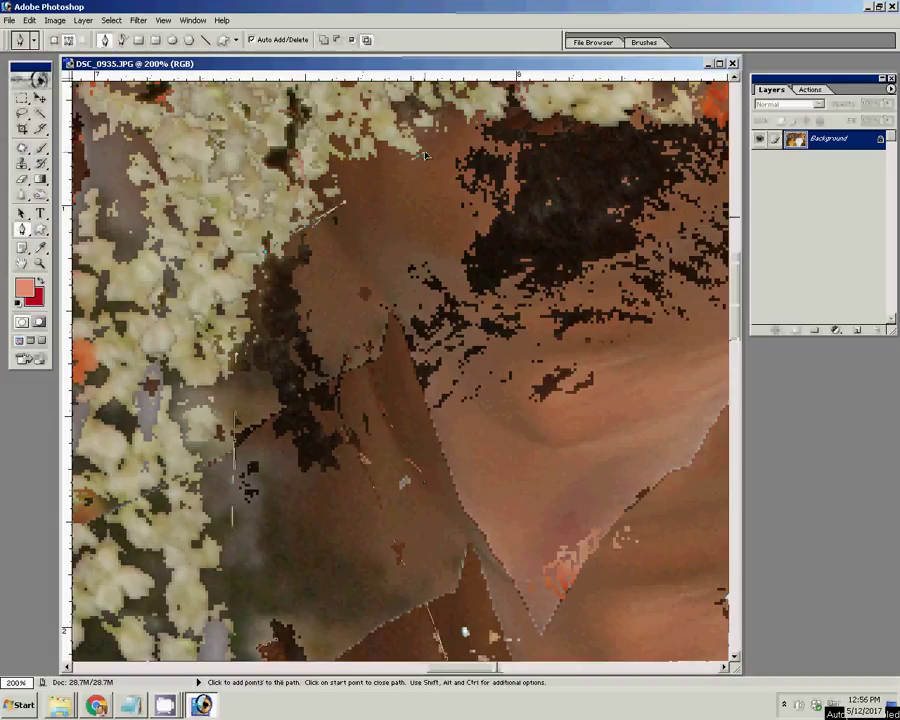
drag(425, 155, 250, 242)
drag(378, 223, 508, 234)
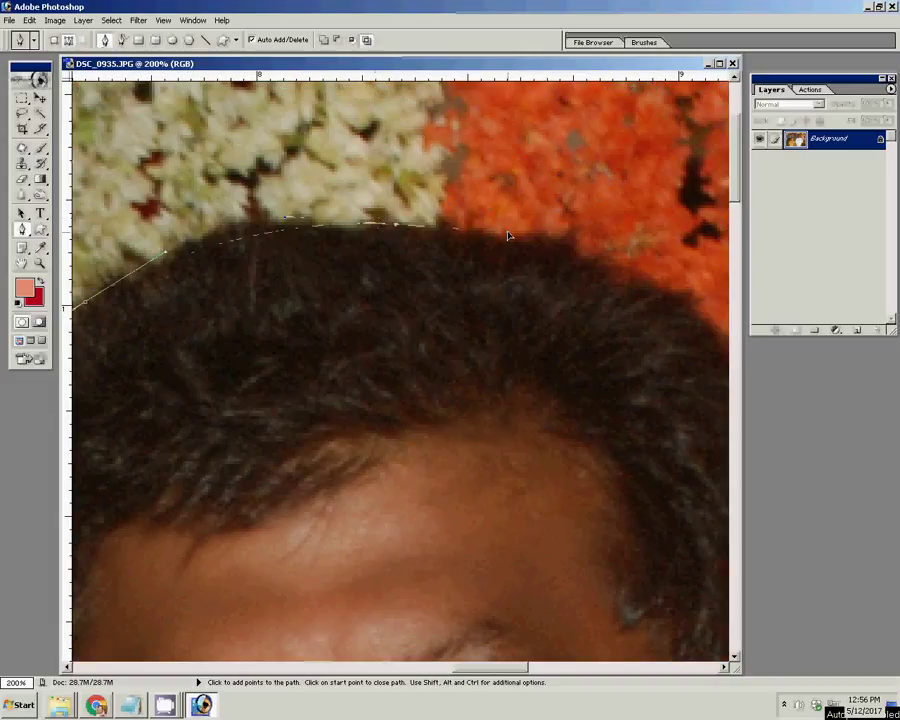
drag(686, 301, 722, 333)
drag(690, 372, 435, 269)
drag(515, 363, 514, 390)
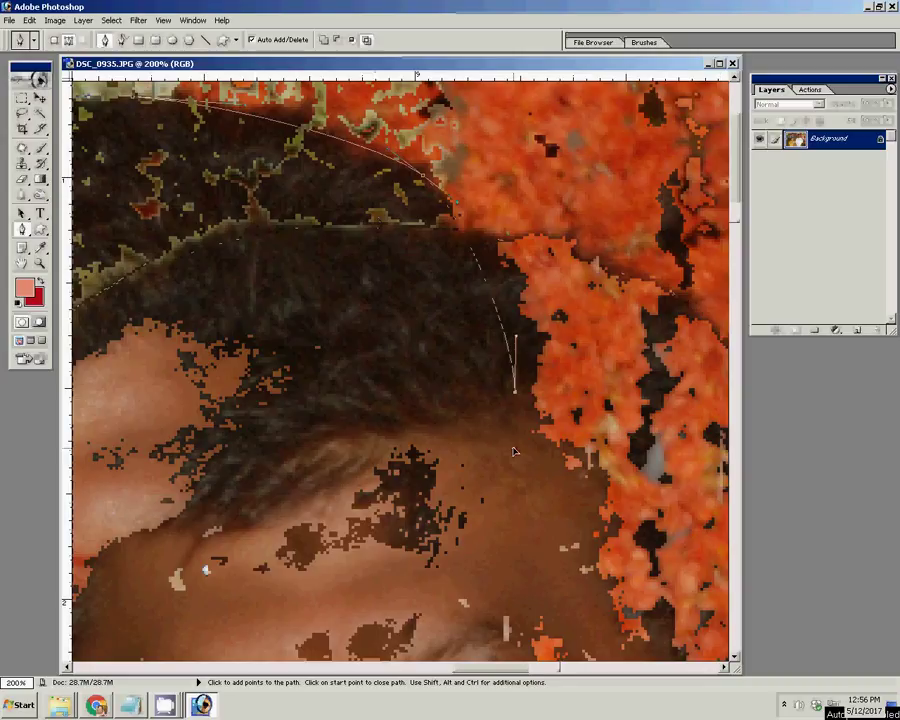
drag(514, 452, 517, 466)
Curve the outline around the man's ear and close it at the start anchor
key(ctrl)
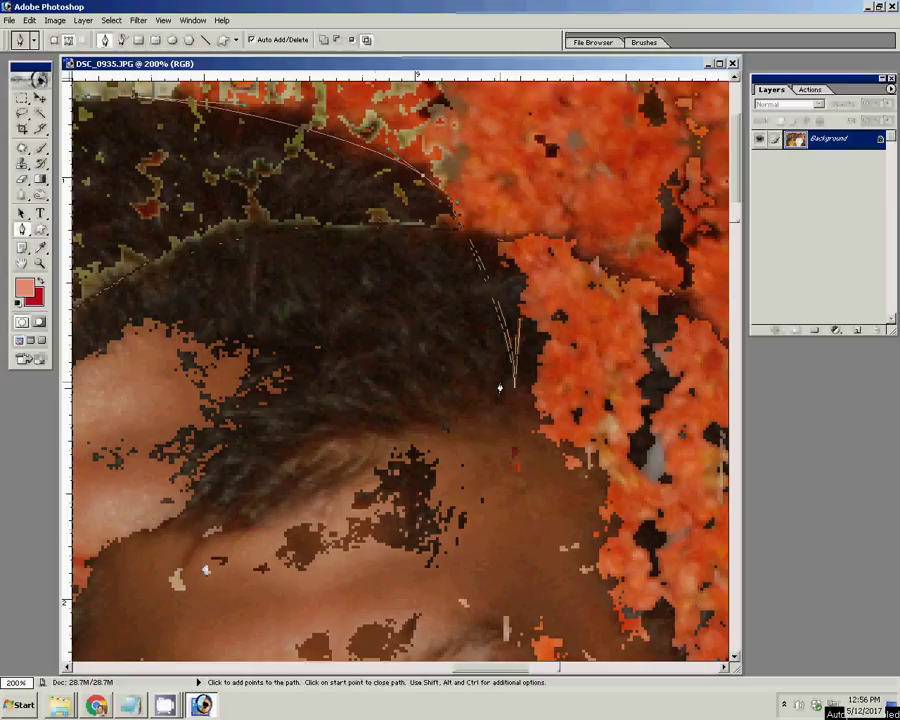
click(499, 511)
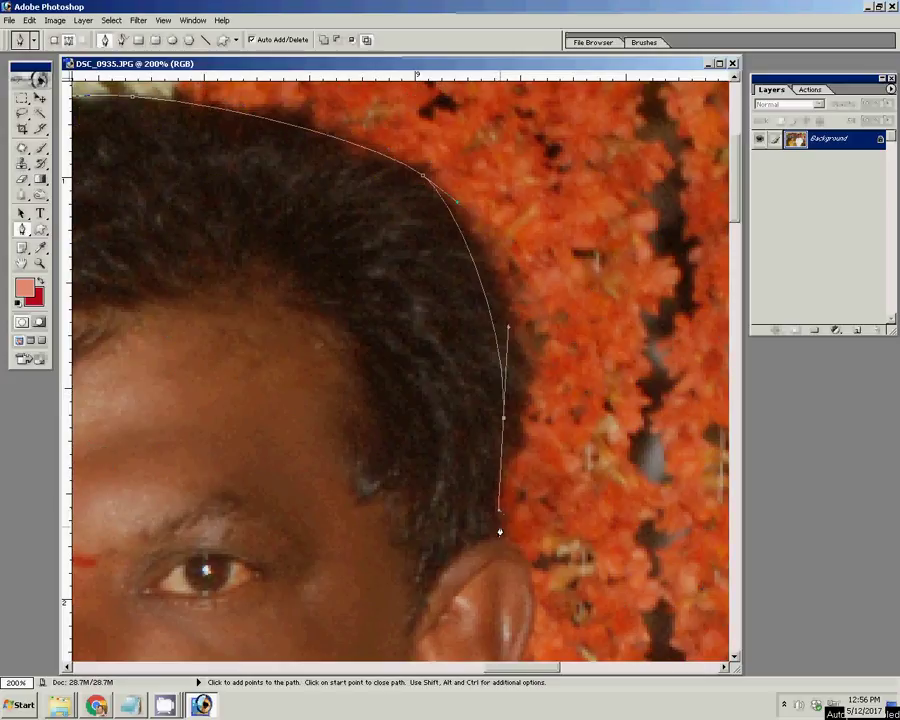
mouse_move(500, 532)
mouse_down()
mouse_move(527, 571)
mouse_move(488, 298)
mouse_up()
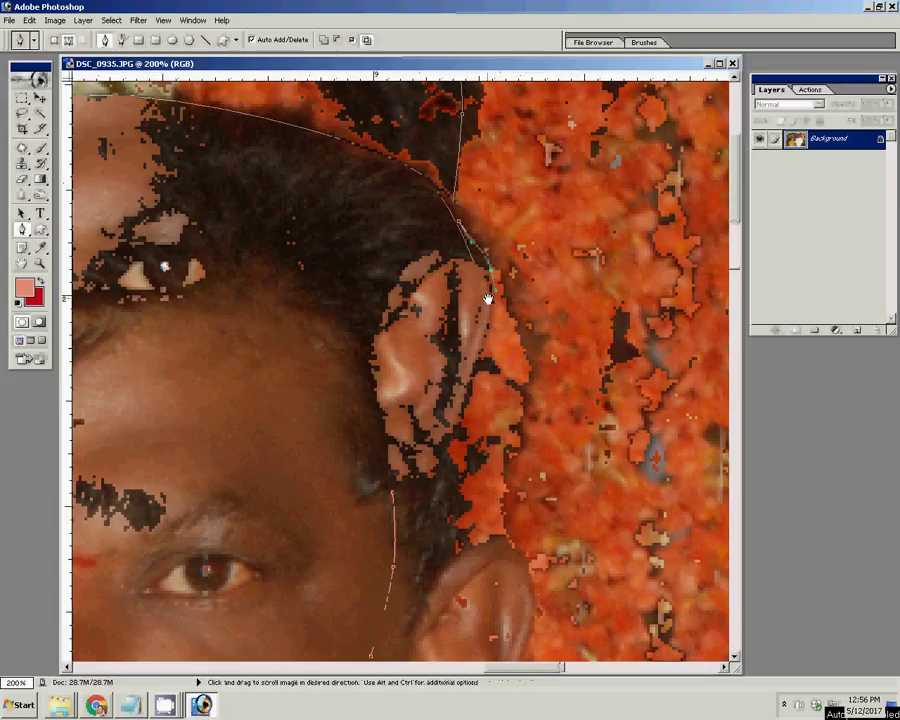
drag(475, 373, 449, 463)
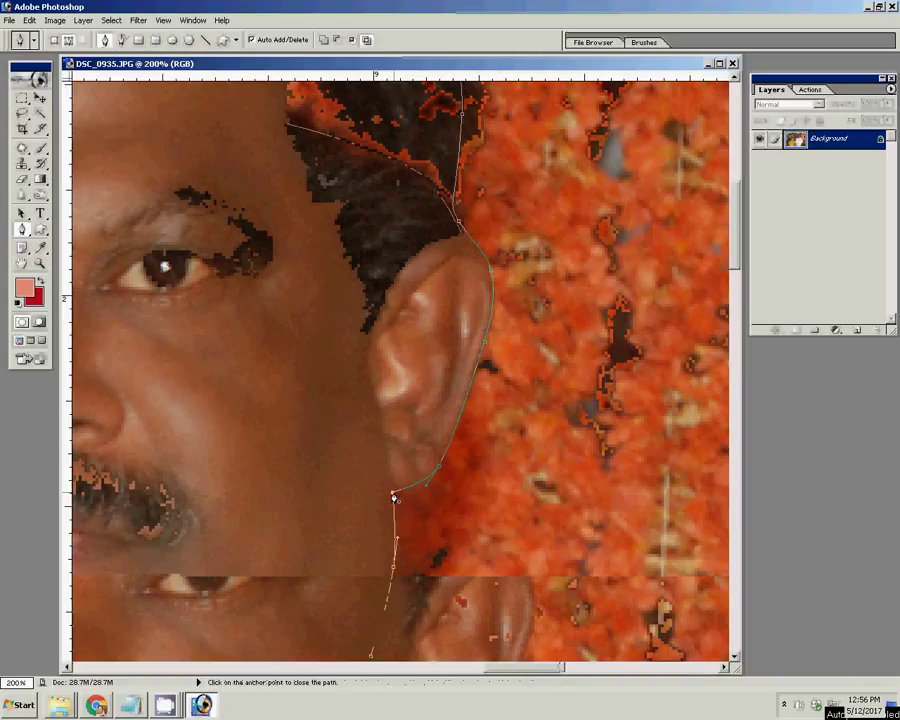
click(394, 497)
Make a selection from the closed path with a 2-pixel feather radius
right_click(342, 240)
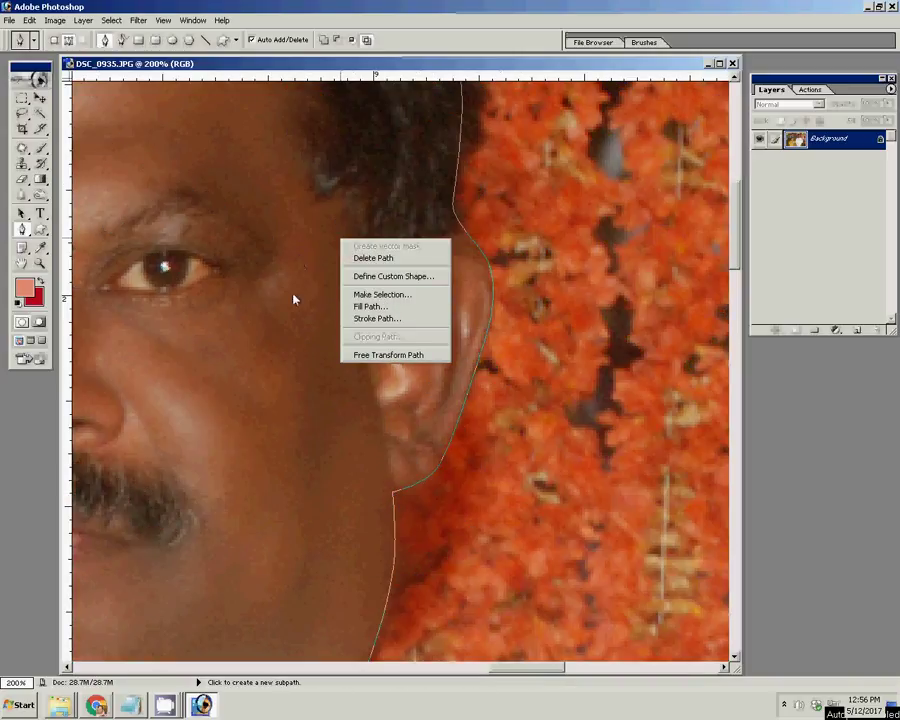
click(380, 294)
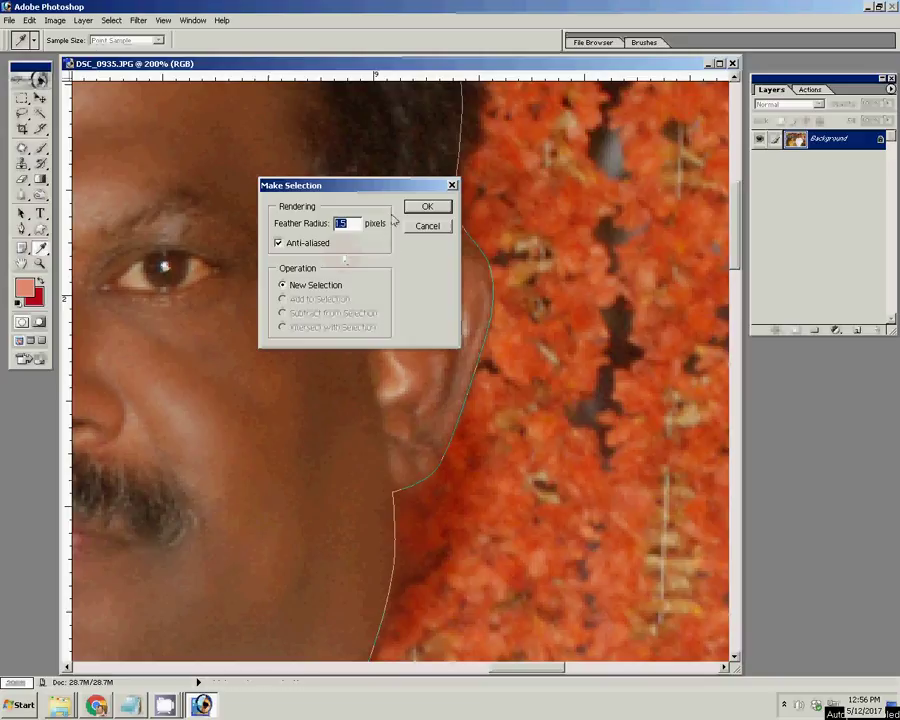
text(2)
click(427, 207)
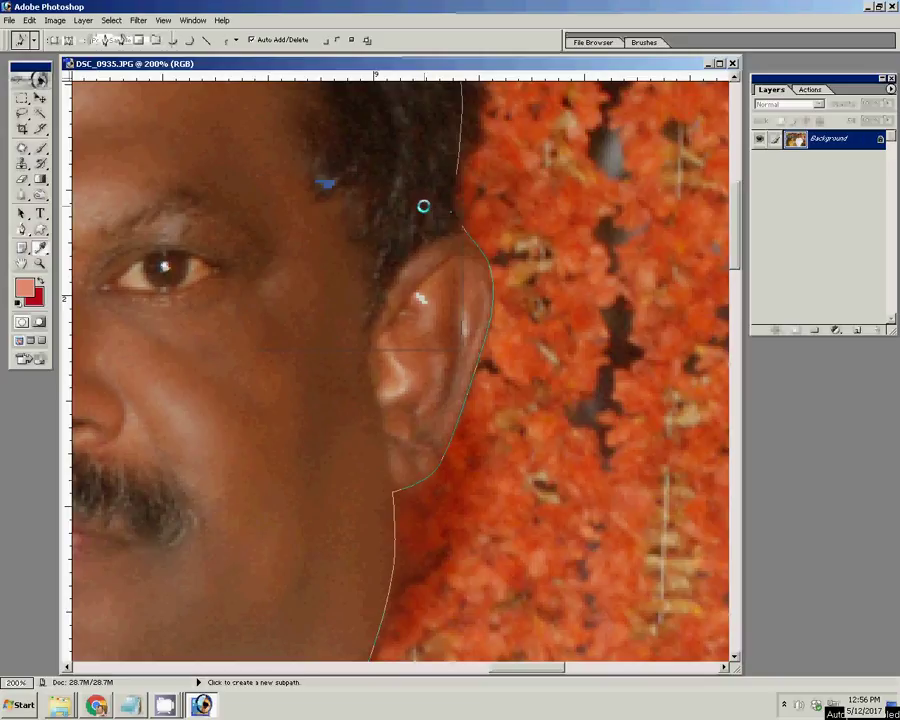
Copy the feathered couple selection from the Background onto a new Layer 1 via Layer via Copy
right_click(840, 149)
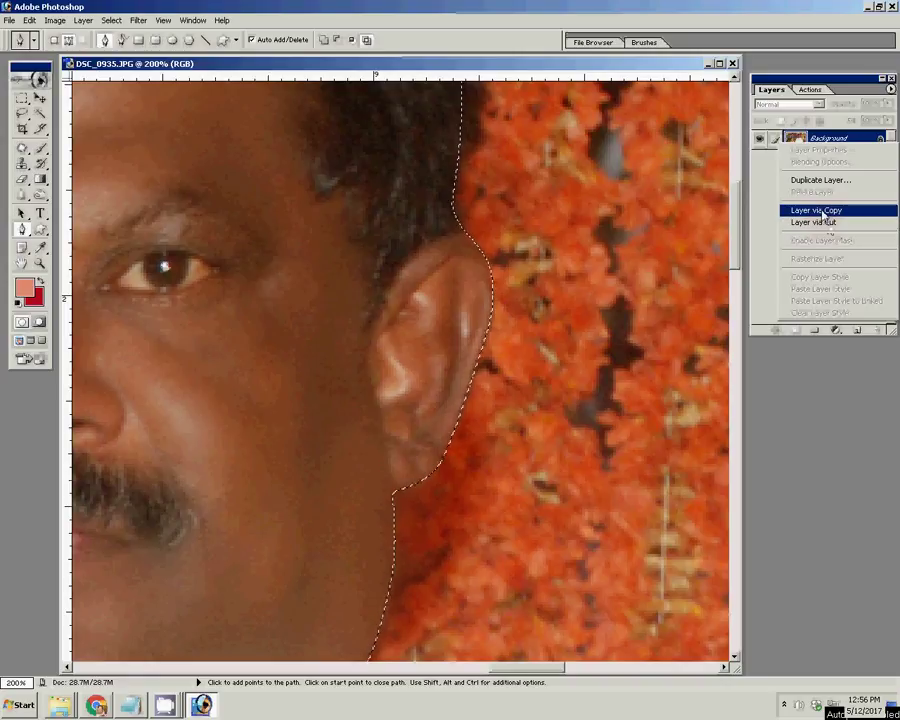
click(826, 215)
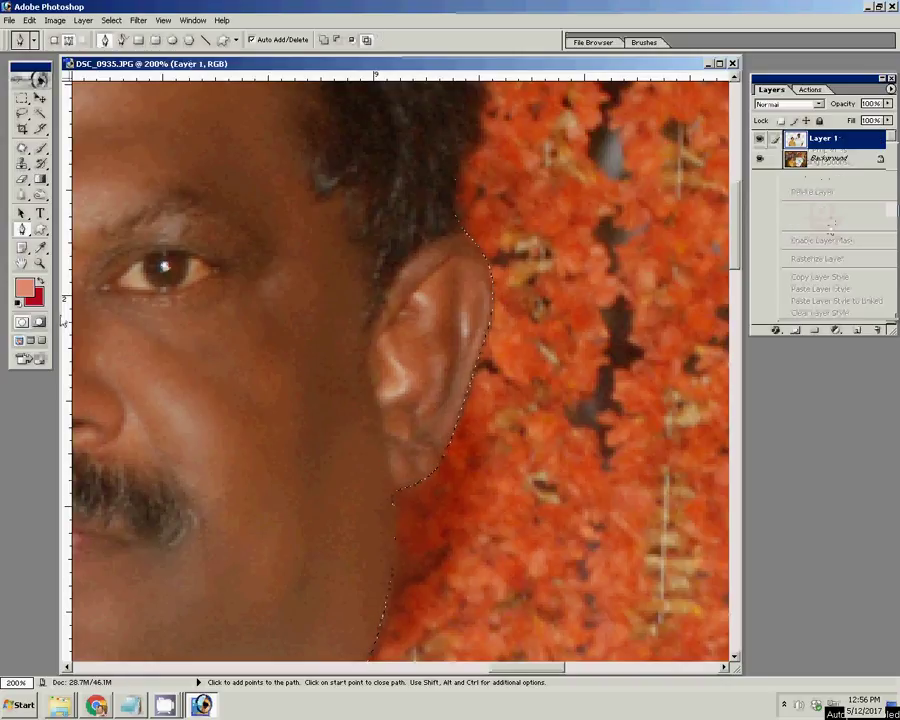
click(40, 263)
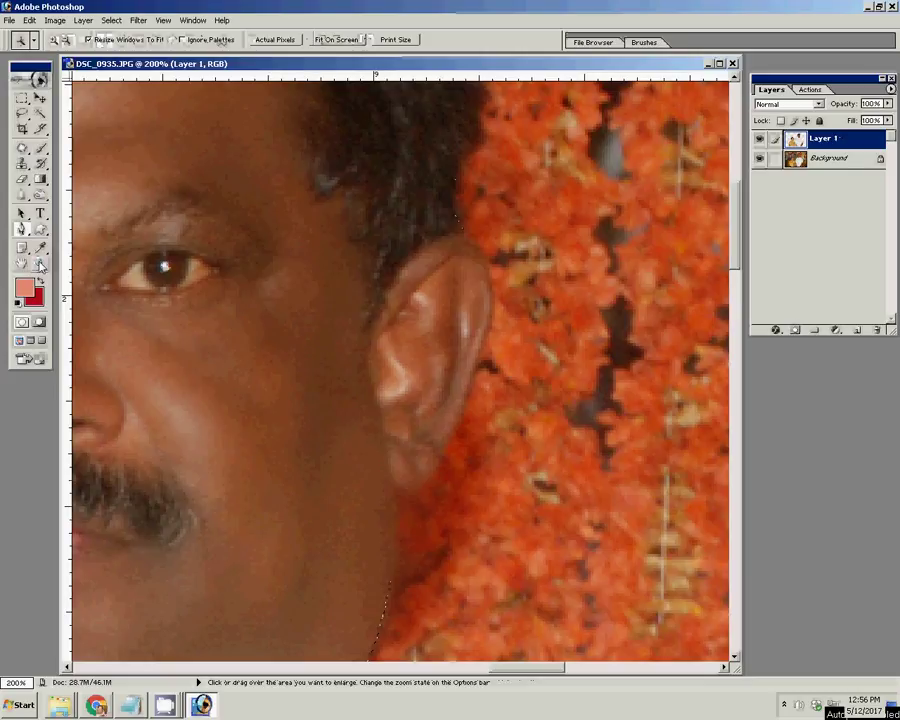
Fit the photo on screen and turn off the Background layer's eye to show the cut-out couple
click(276, 40)
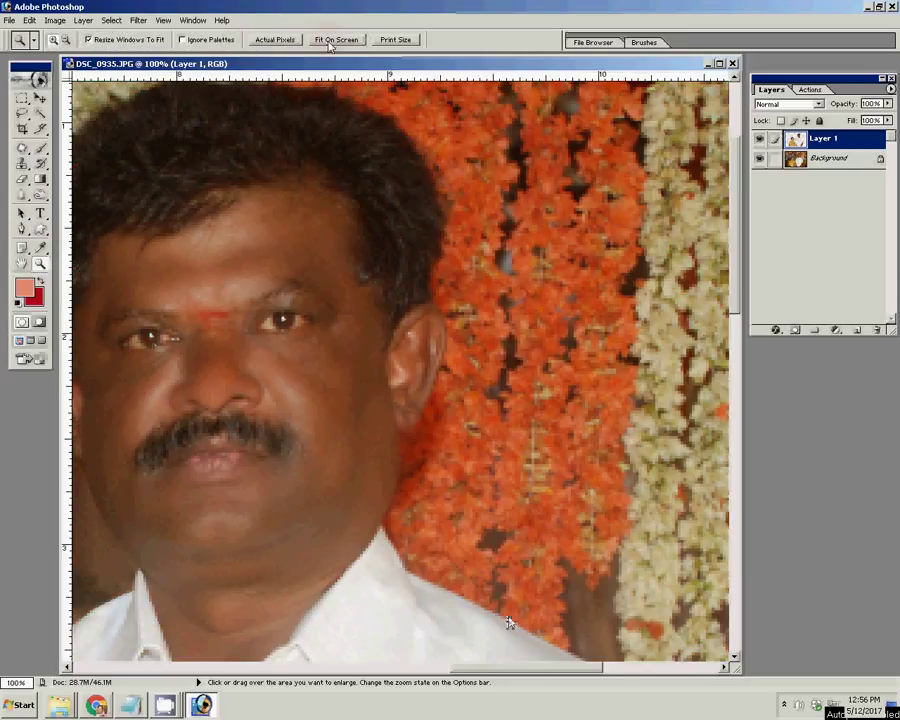
click(336, 40)
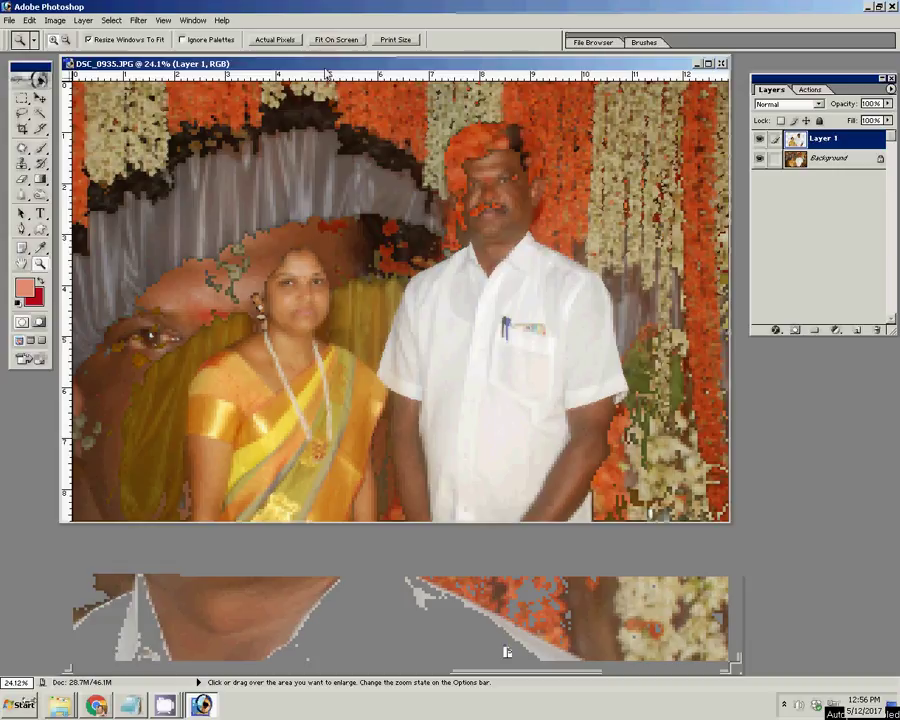
click(760, 160)
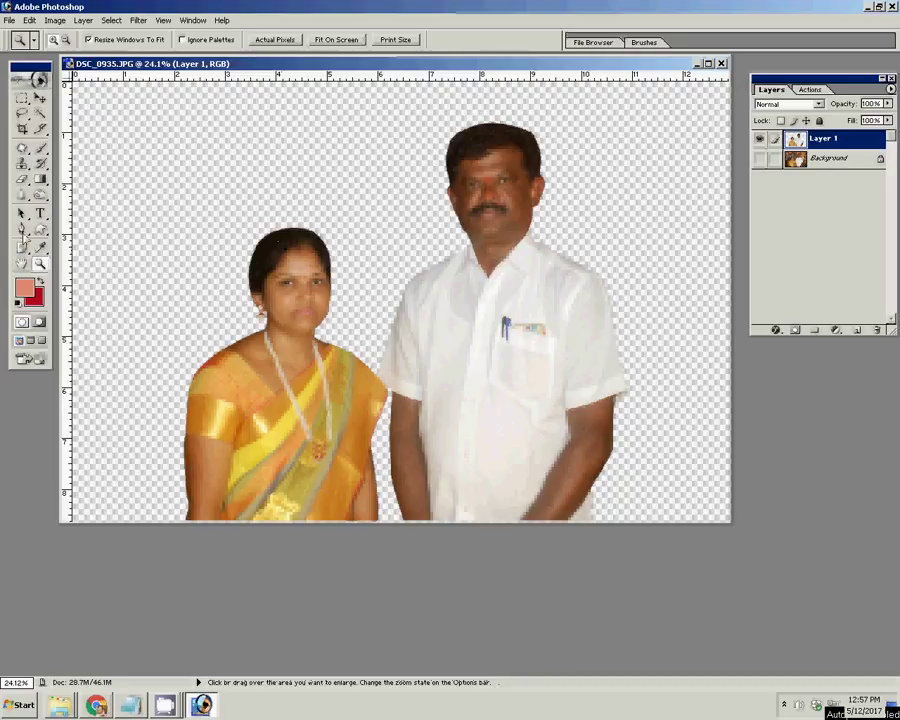
click(317, 391)
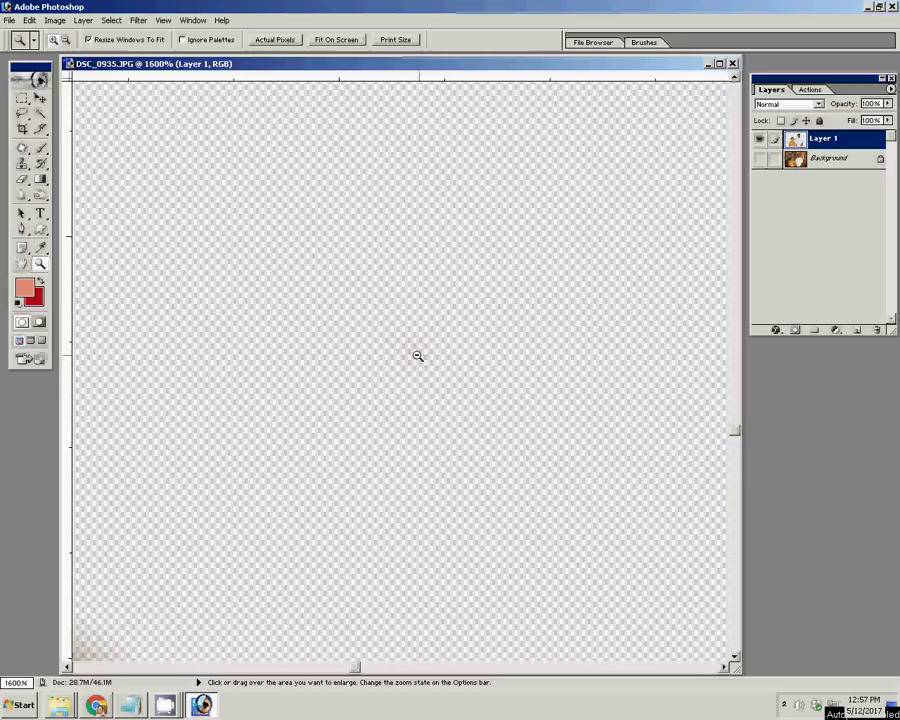
alt+click(417, 355)
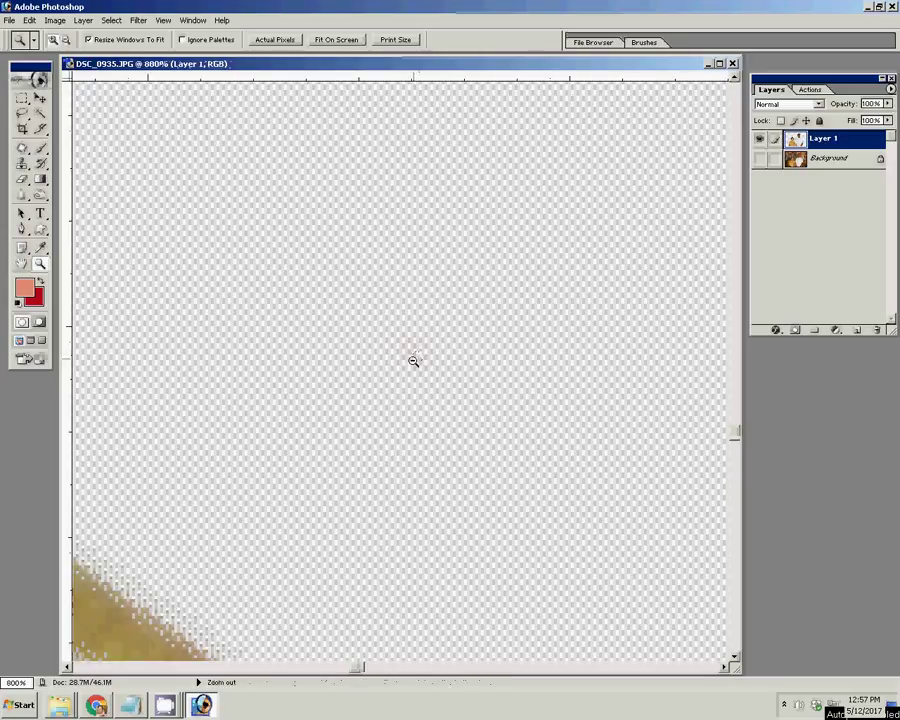
click(335, 44)
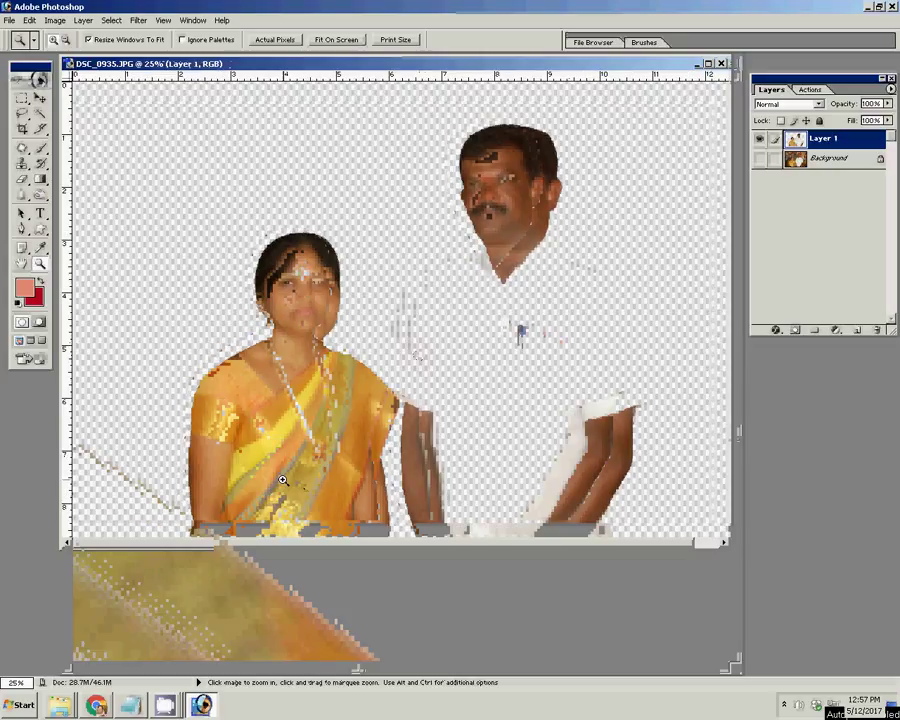
click(282, 480)
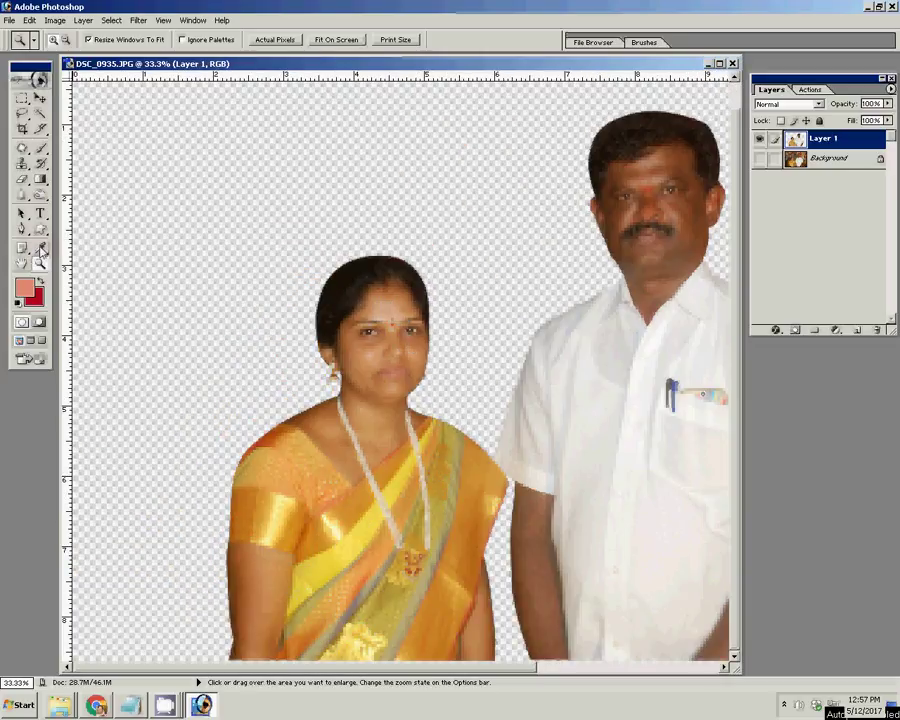
Draw a closed pen path from left of the woman's head, over it, down beside her shoulder
click(22, 228)
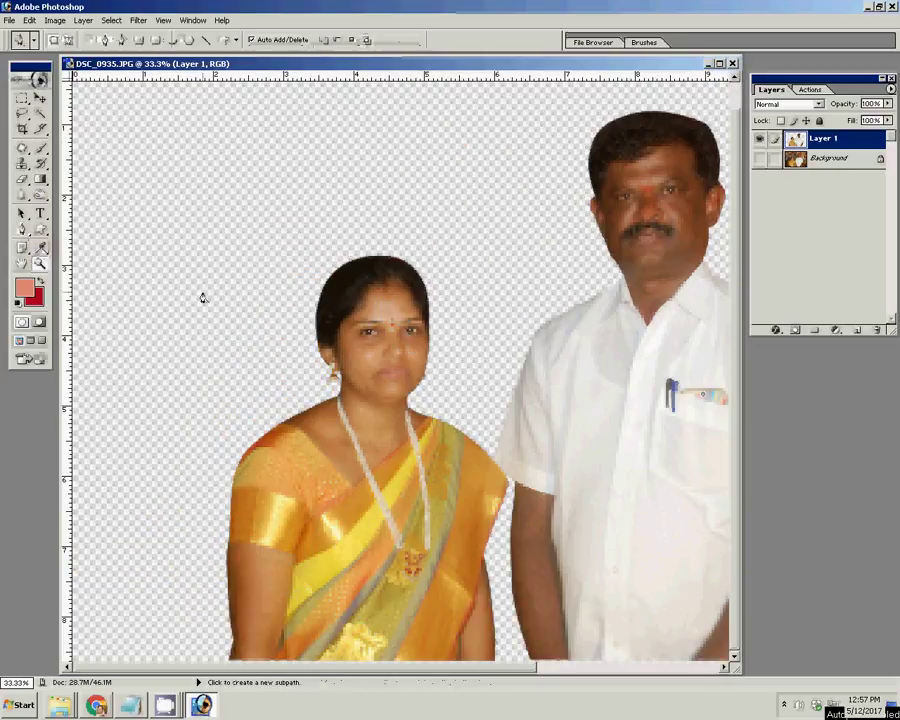
click(202, 298)
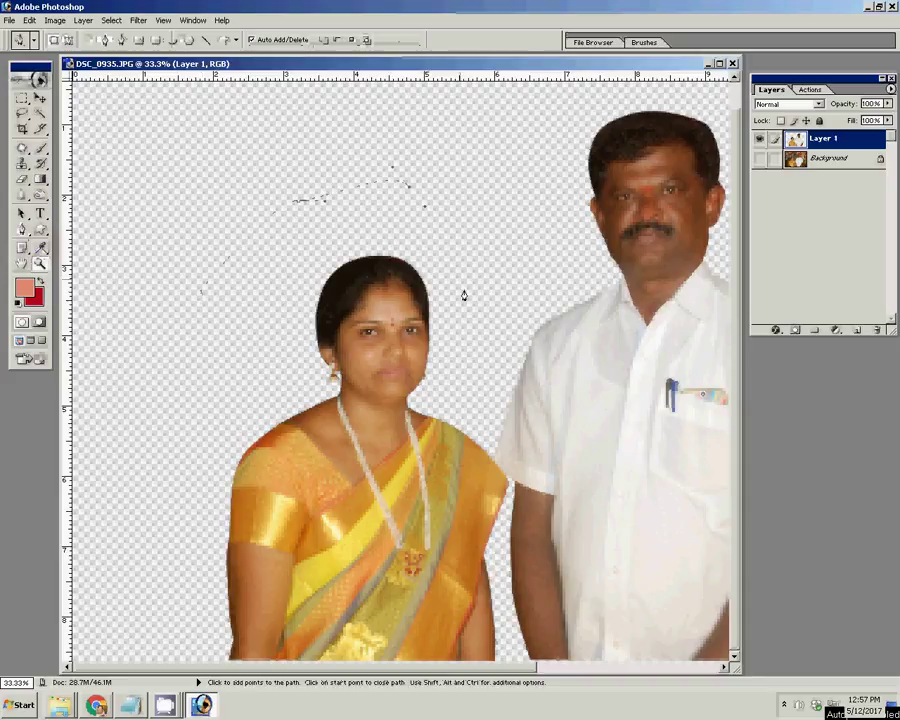
click(488, 456)
click(507, 485)
scroll(456, 563, up, 2)
scroll(456, 563, up, 1)
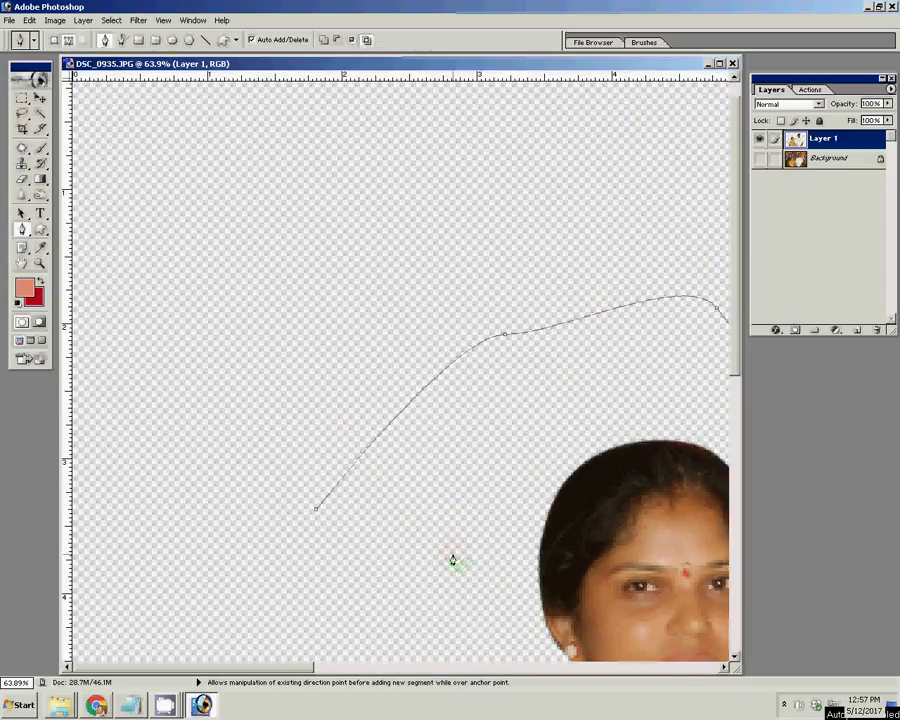
scroll(452, 560, down, 8)
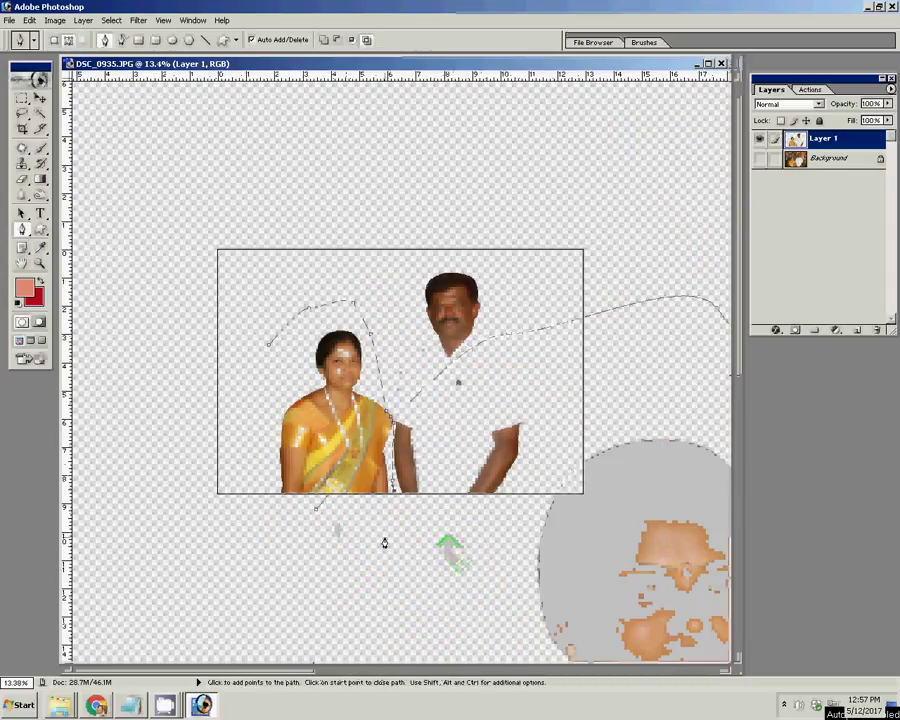
click(216, 476)
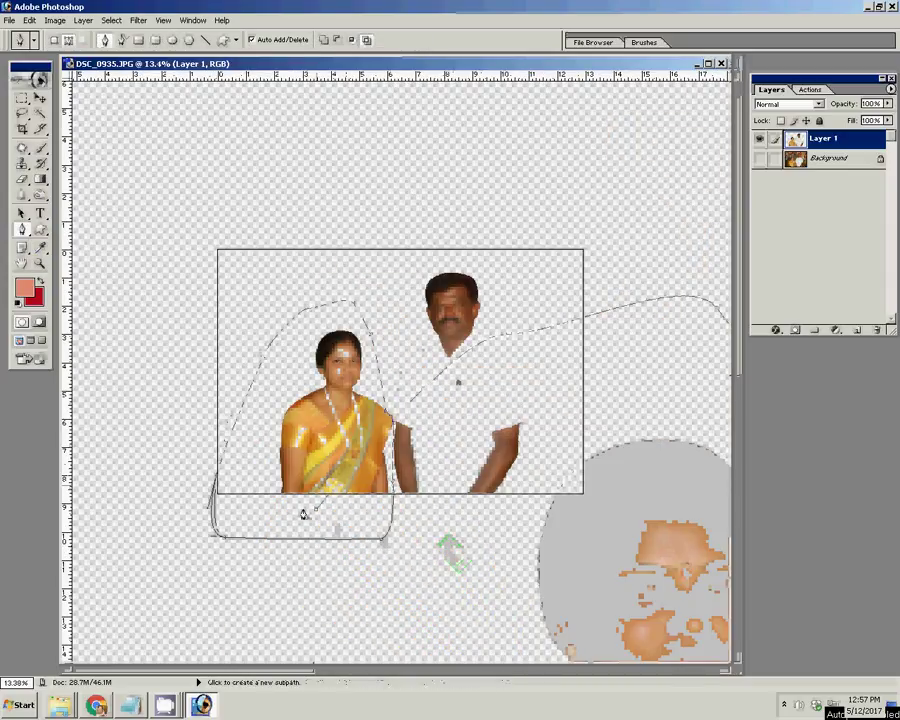
right_click(326, 340)
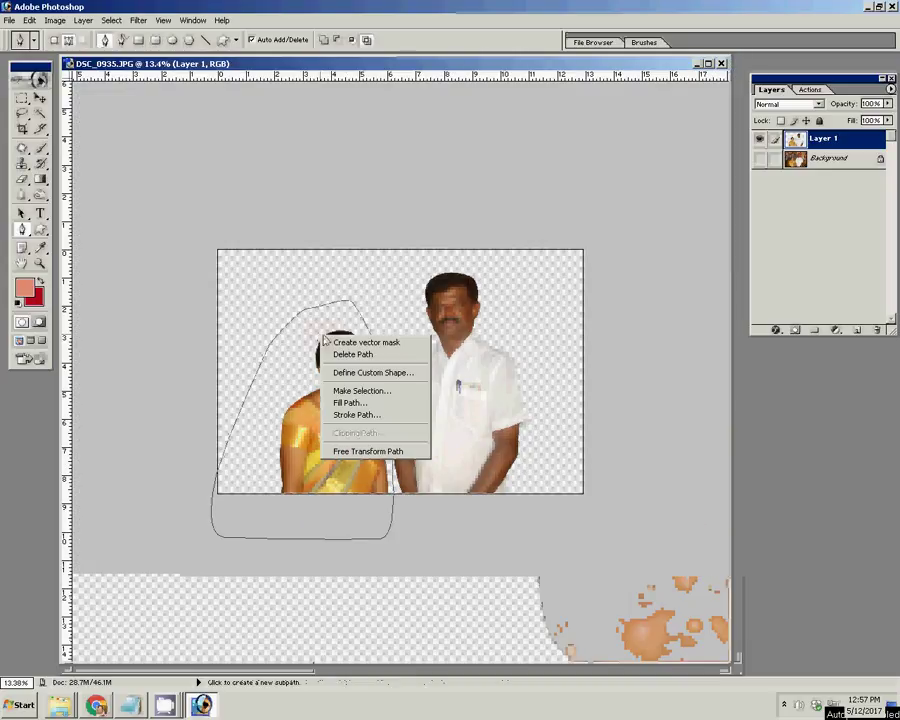
Load the woman's path as a selection with Ctrl+Enter and hide the path outline
click(256, 302)
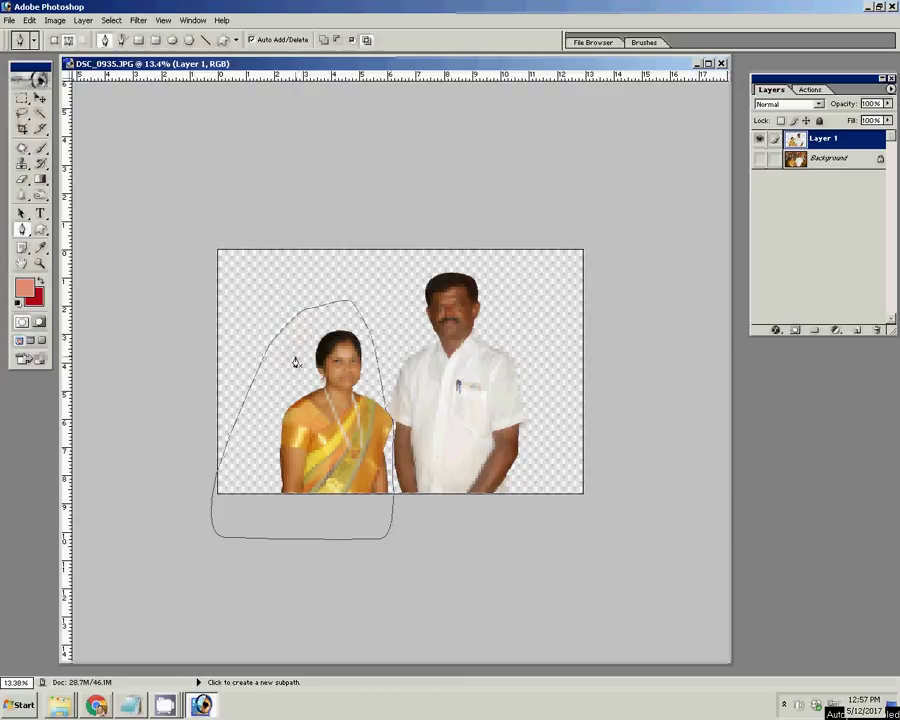
key(ctrl)
key(ctrl+Return)
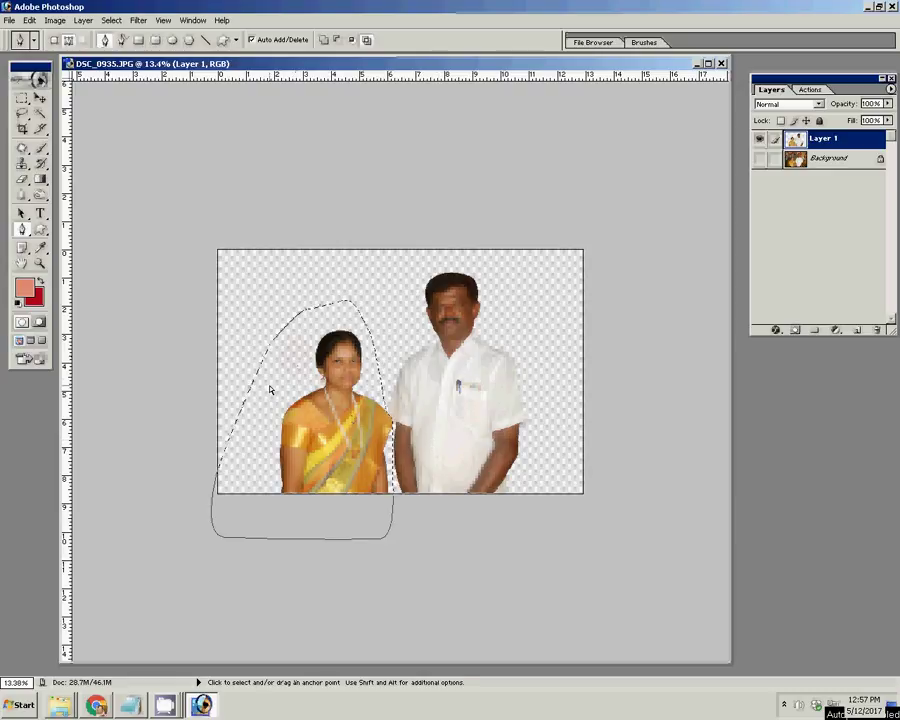
key(ctrl+shift+h)
Copy the selected woman onto a new Layer 2 with Ctrl+J
key(ctrl)
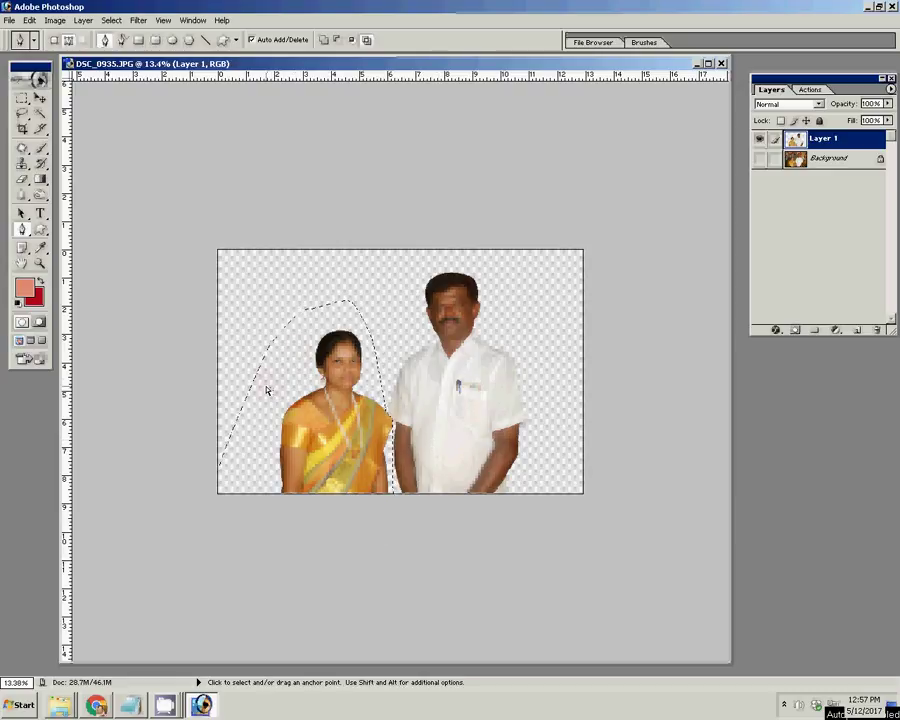
key(ctrl+j)
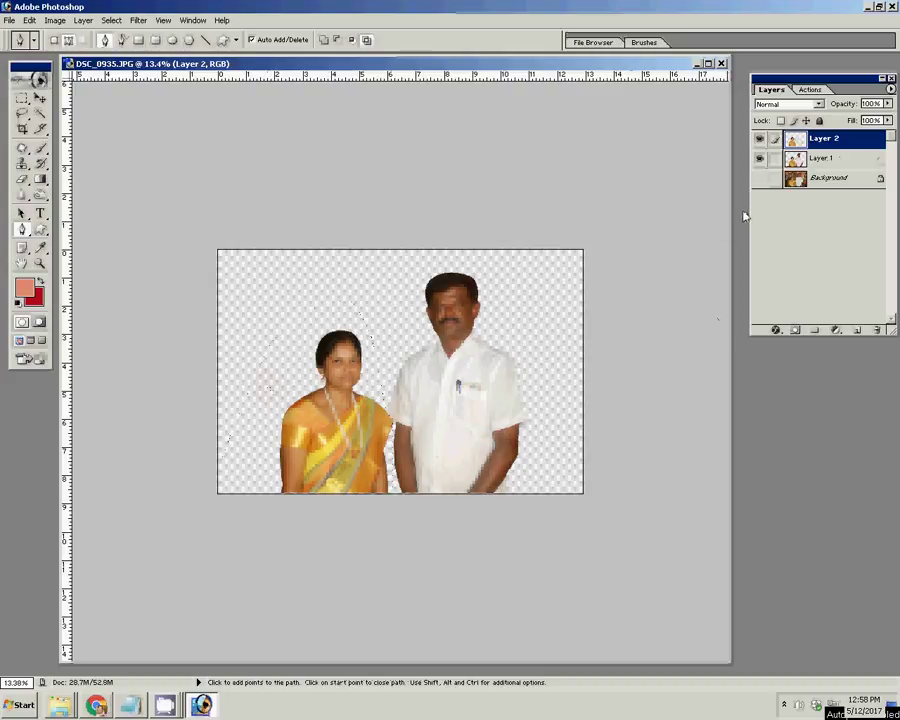
key(ctrl+z)
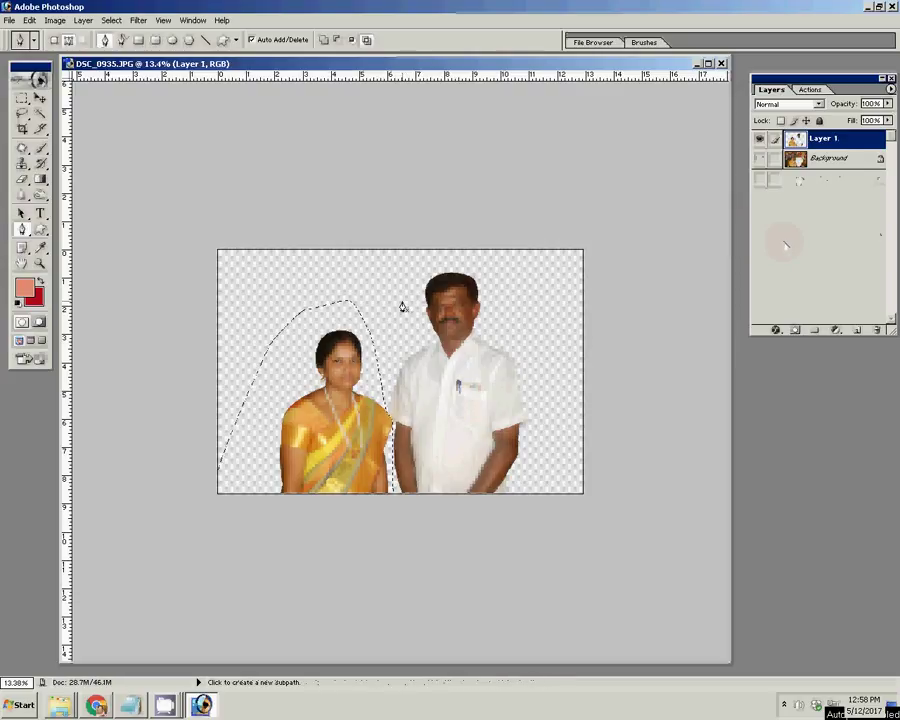
key(ctrl)
key(ctrl+z)
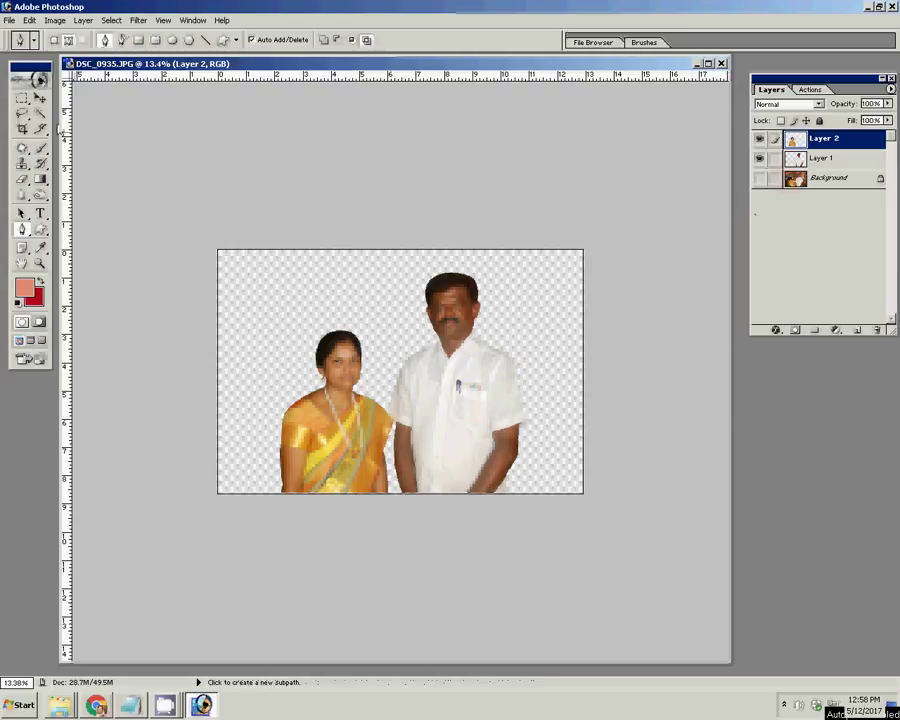
Add a horizontal guide at the woman's head height and drag Layer 1's man down to meet it
click(40, 98)
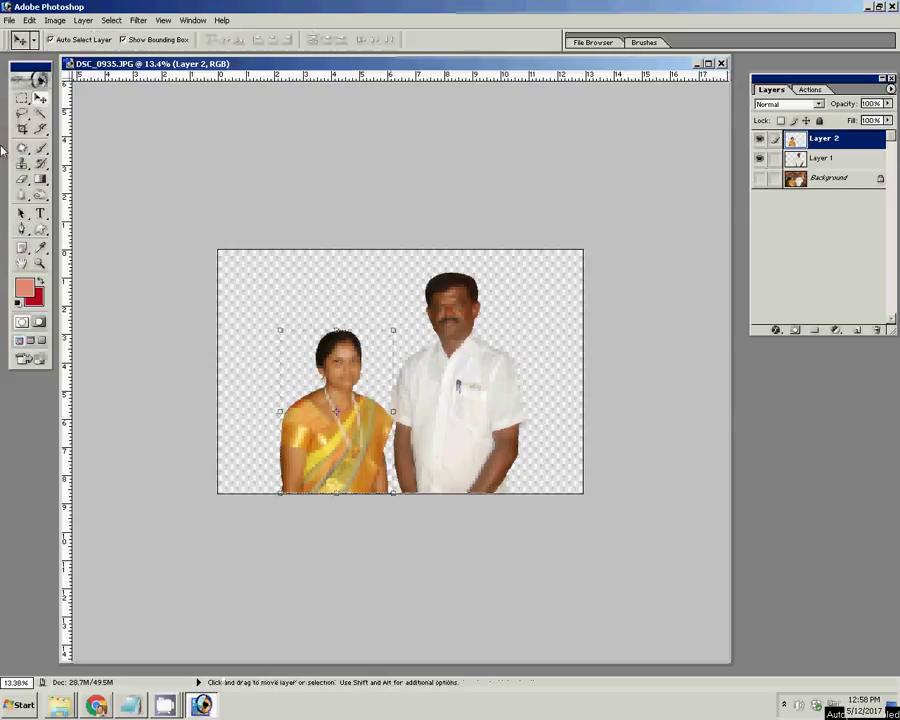
click(455, 303)
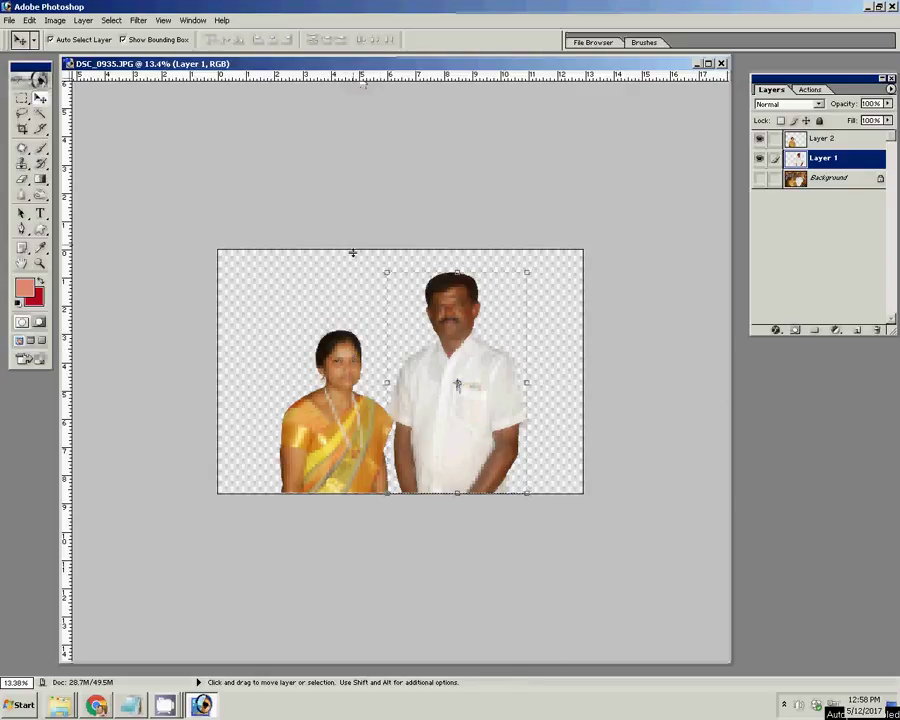
drag(362, 82, 350, 330)
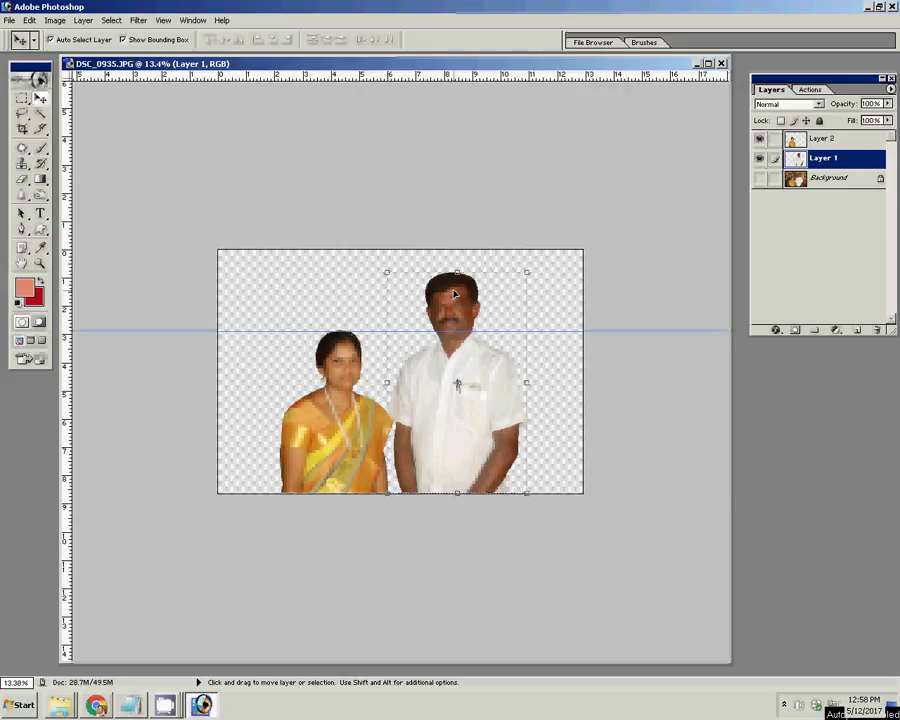
drag(452, 298, 450, 328)
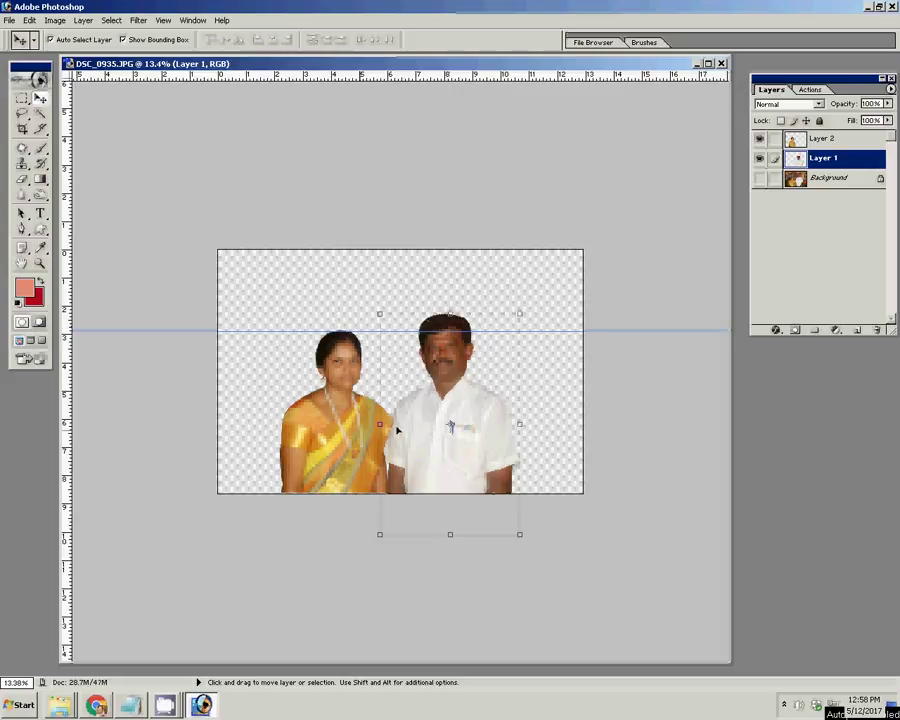
key(z)
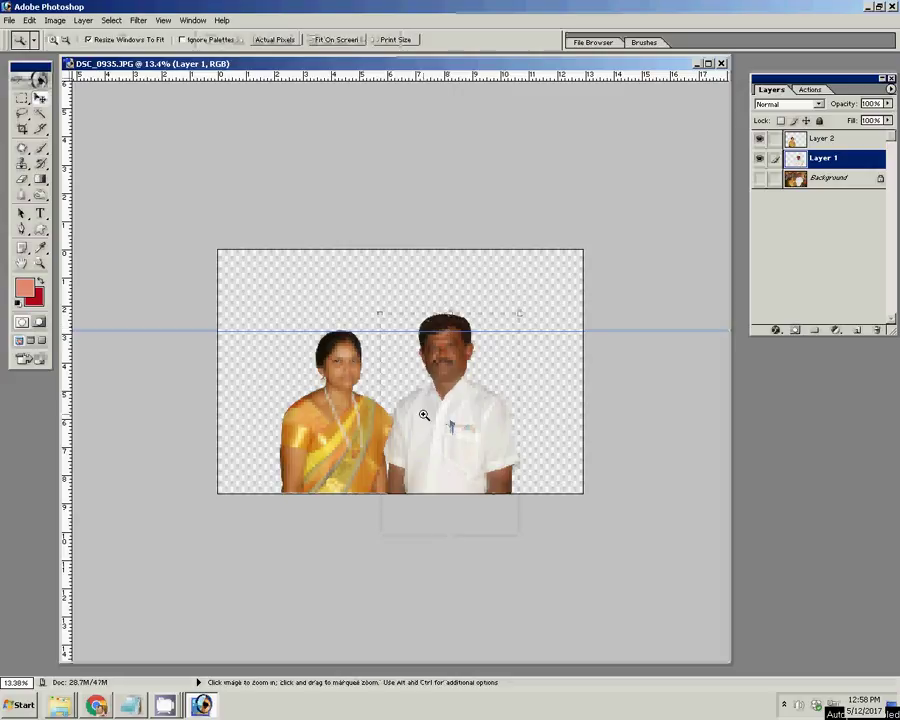
right_click(412, 415)
click(432, 421)
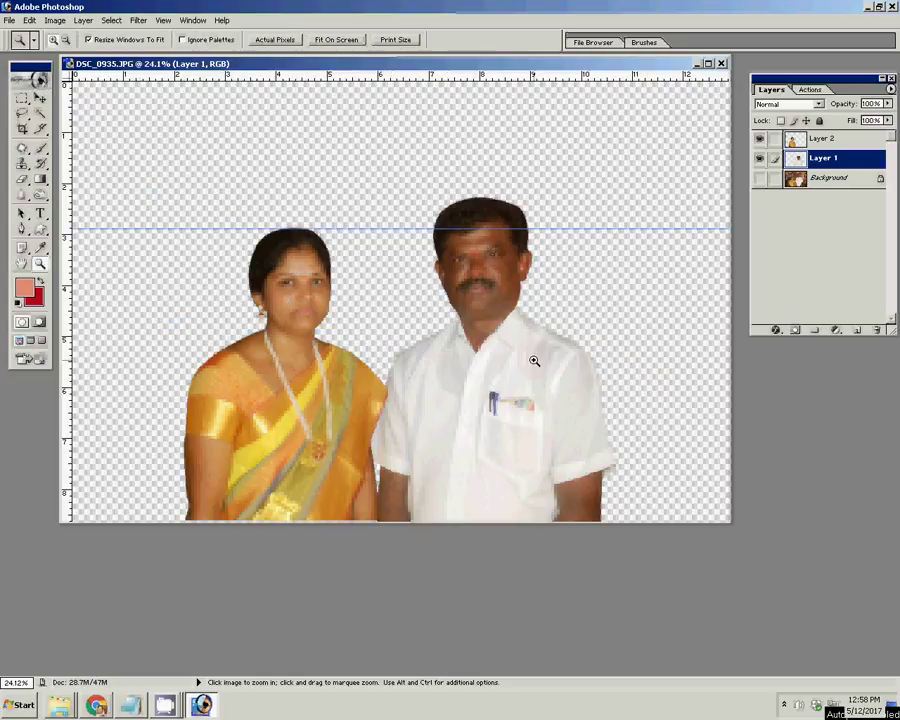
key(v)
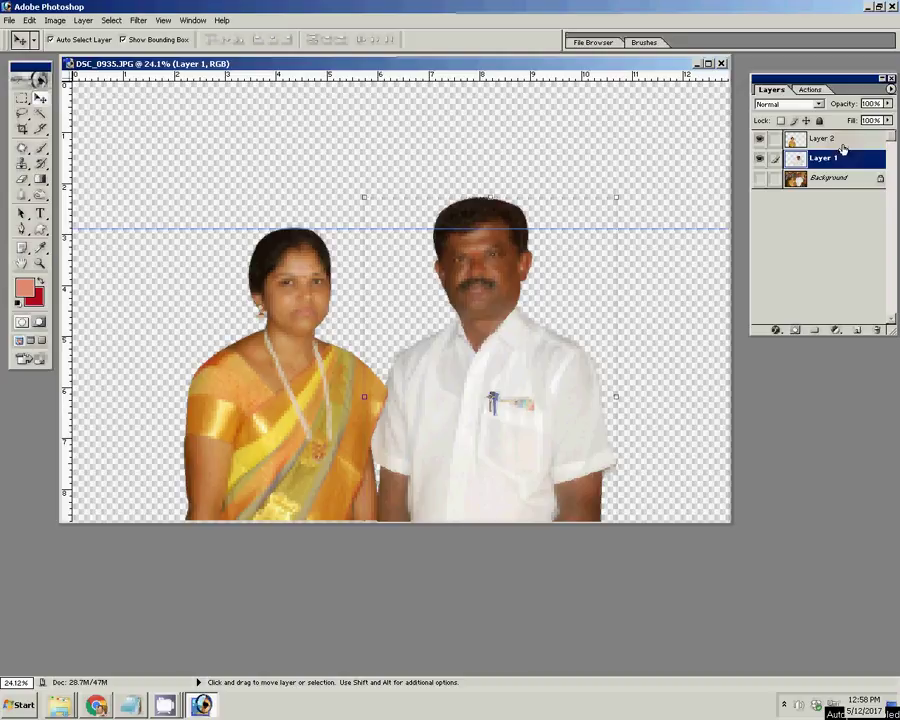
Select Layer 2 and merge it into Layer 1 with Layer > Merge Down
click(843, 142)
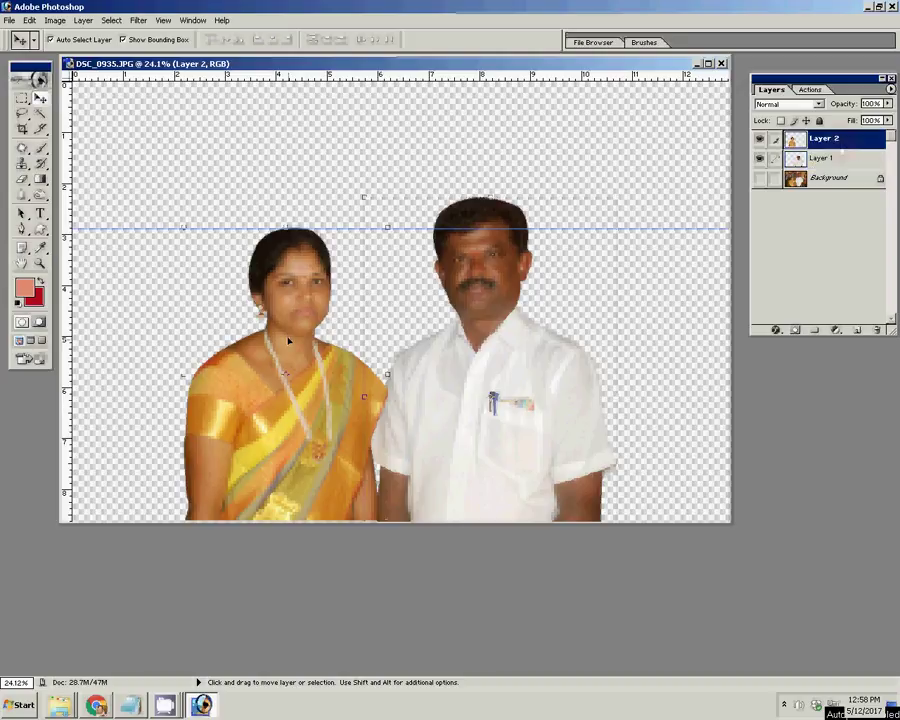
right_click(837, 142)
click(838, 143)
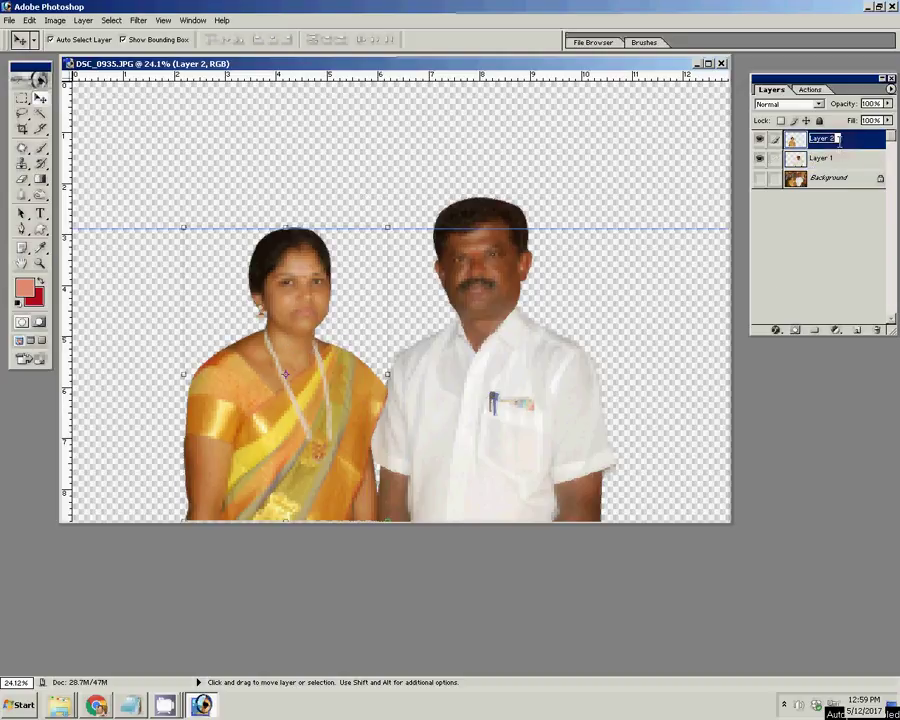
key(Return)
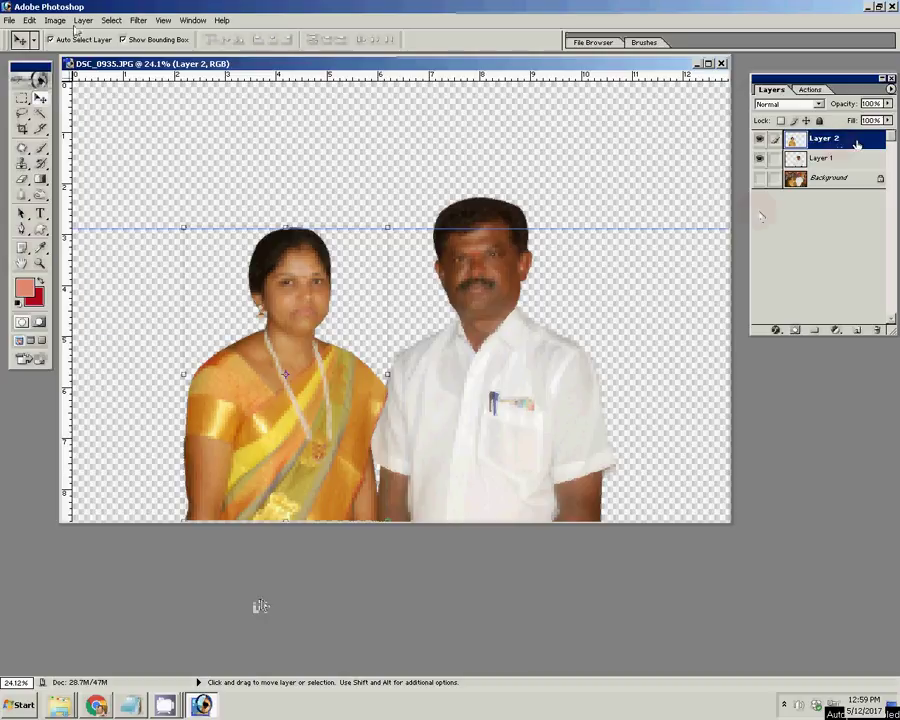
click(83, 20)
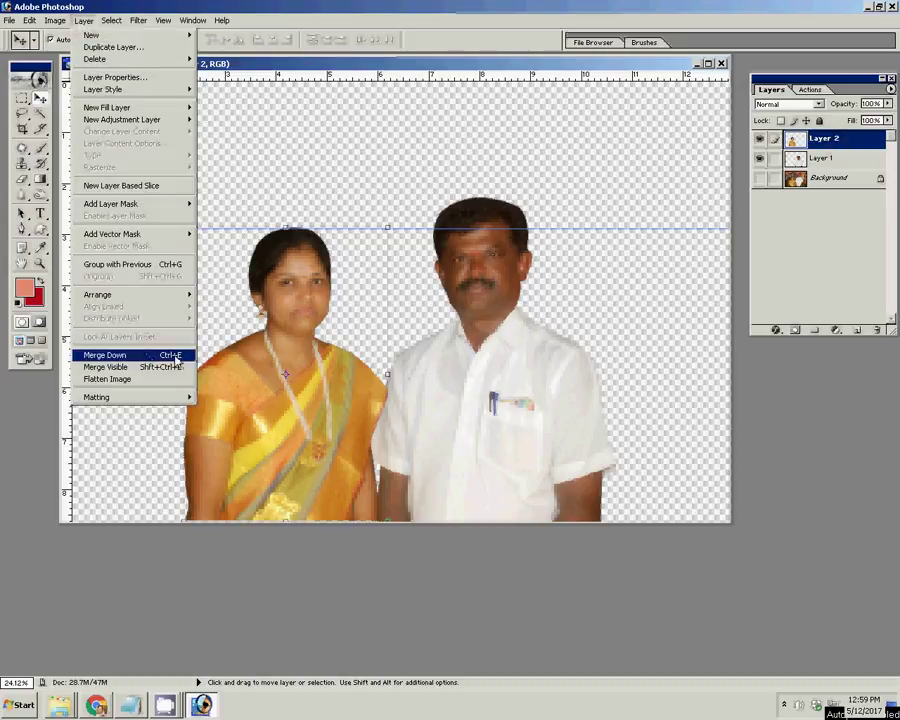
click(175, 357)
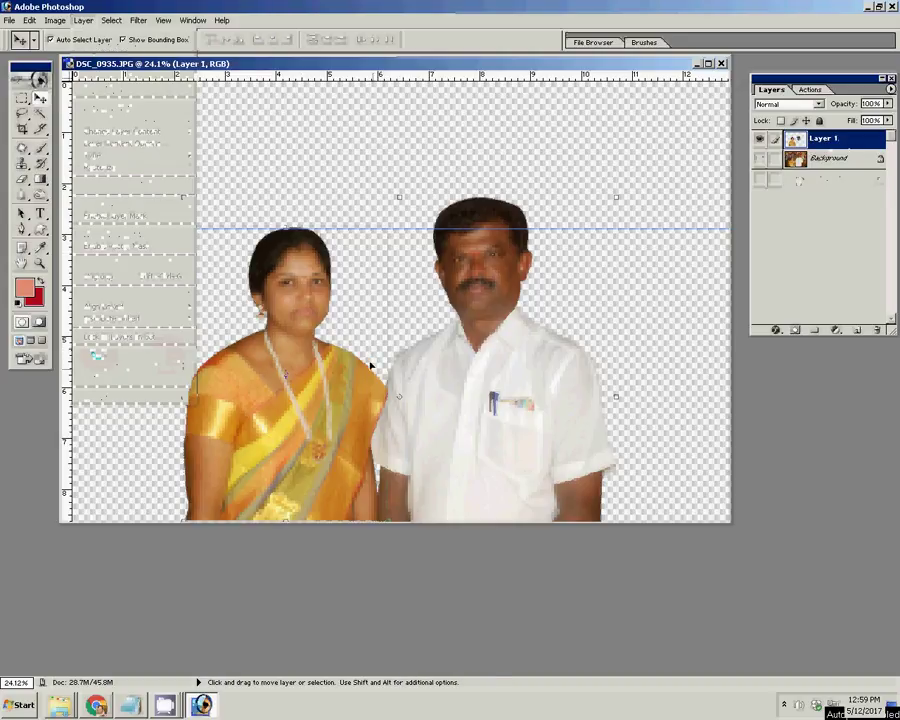
key(z)
alt+click(323, 352)
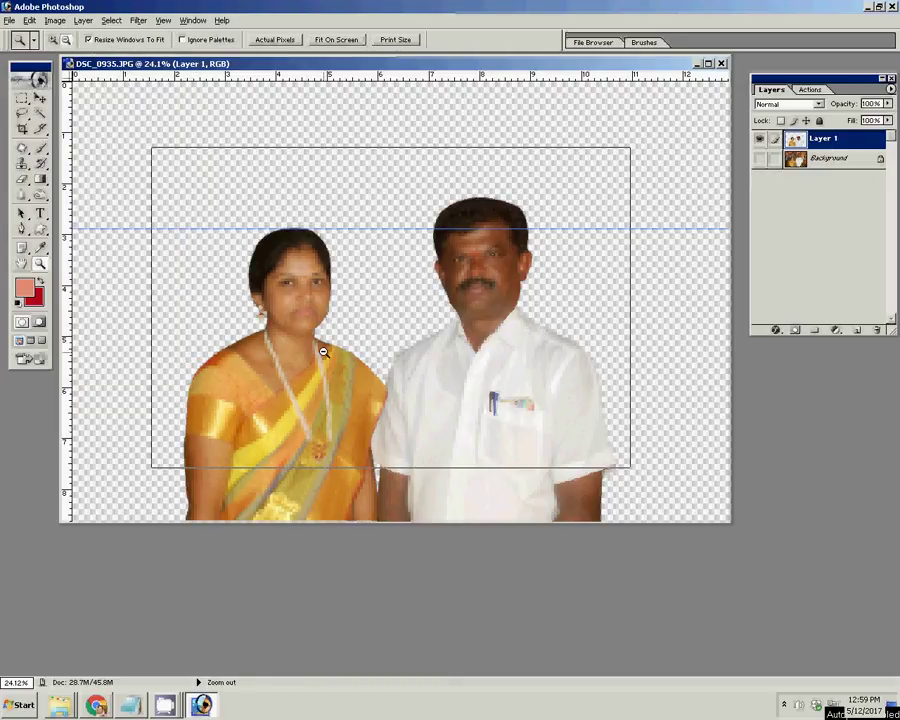
Bring up File > Open and browse through Computer to LOCAL DISK (D:)
alt+click(149, 90)
click(9, 20)
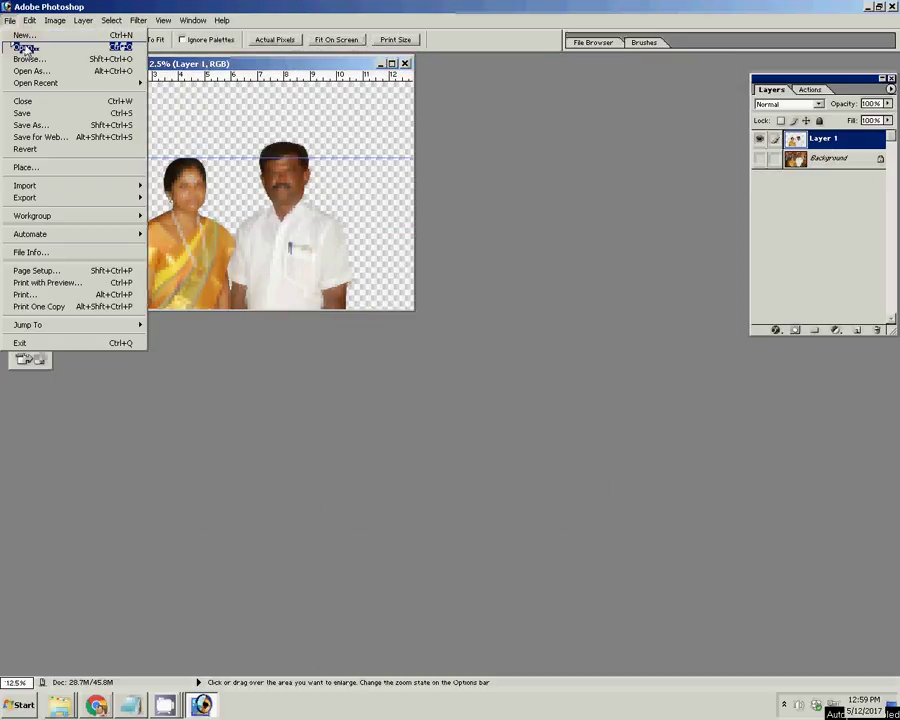
click(25, 47)
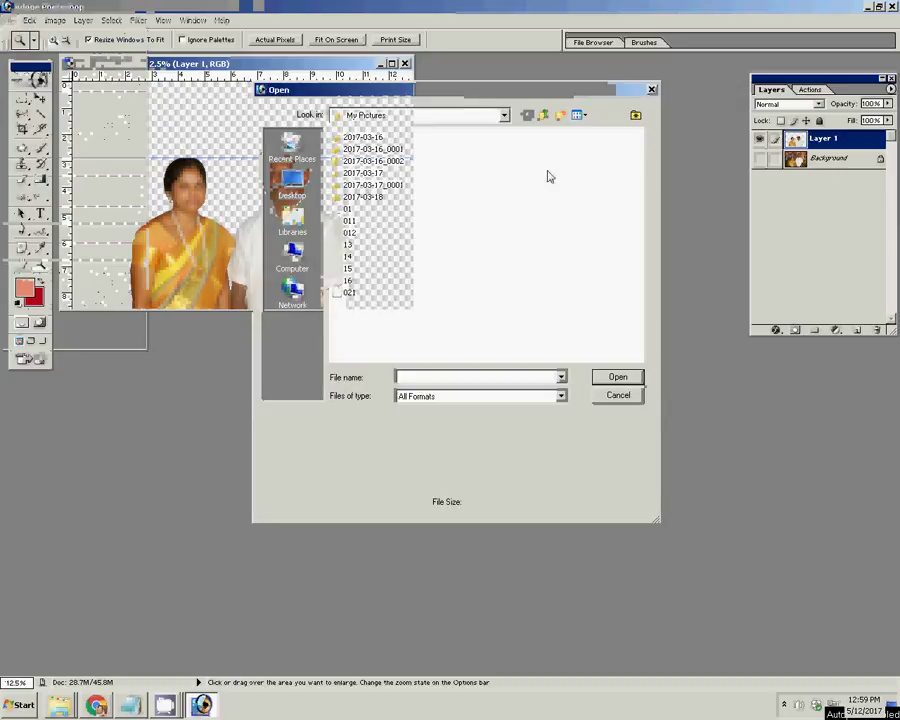
click(507, 125)
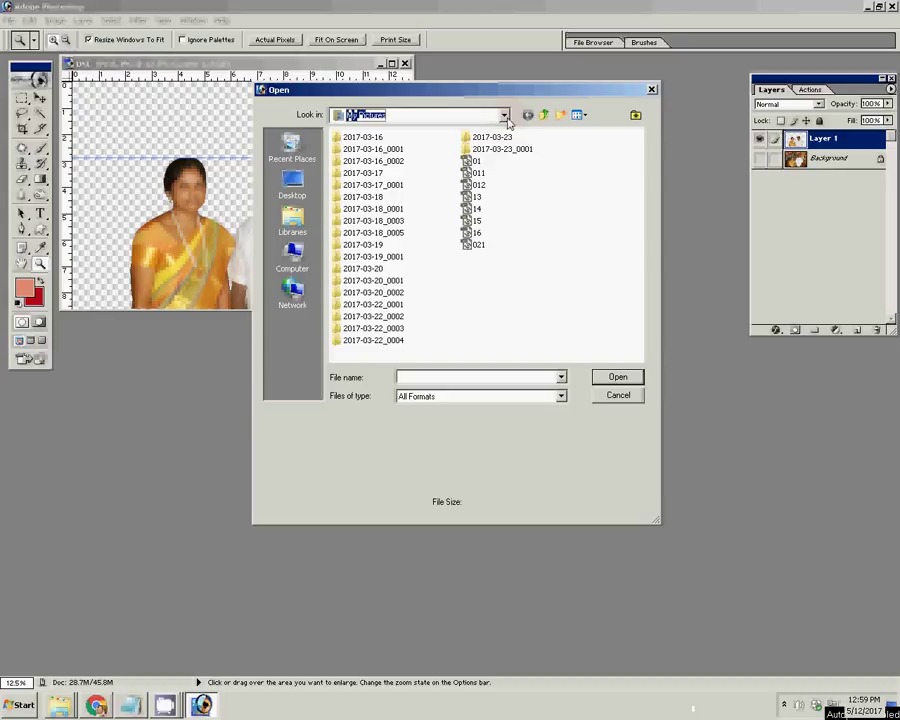
click(289, 261)
click(374, 149)
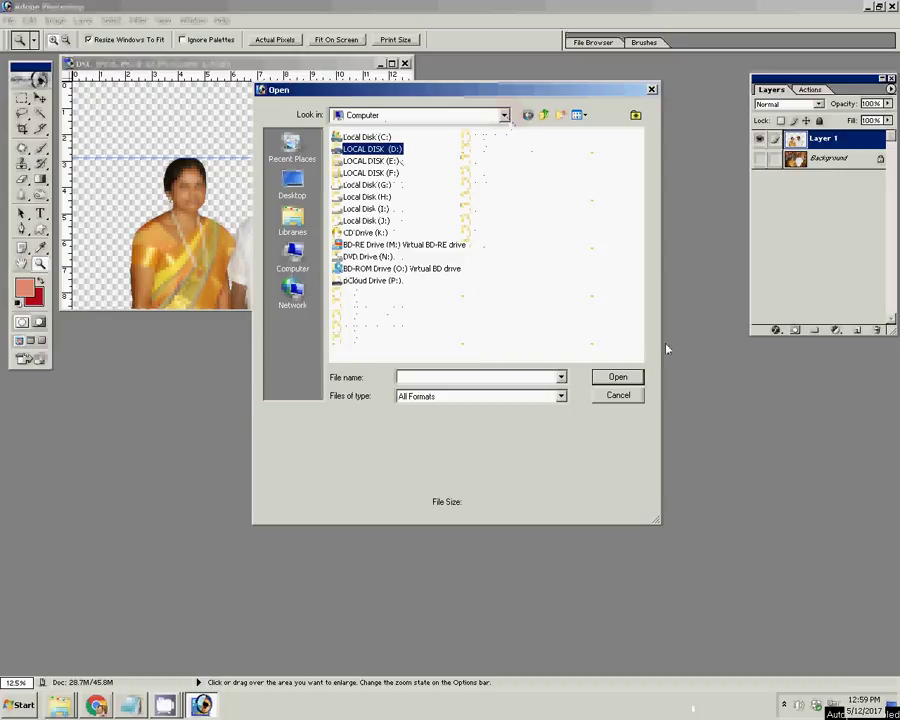
click(618, 377)
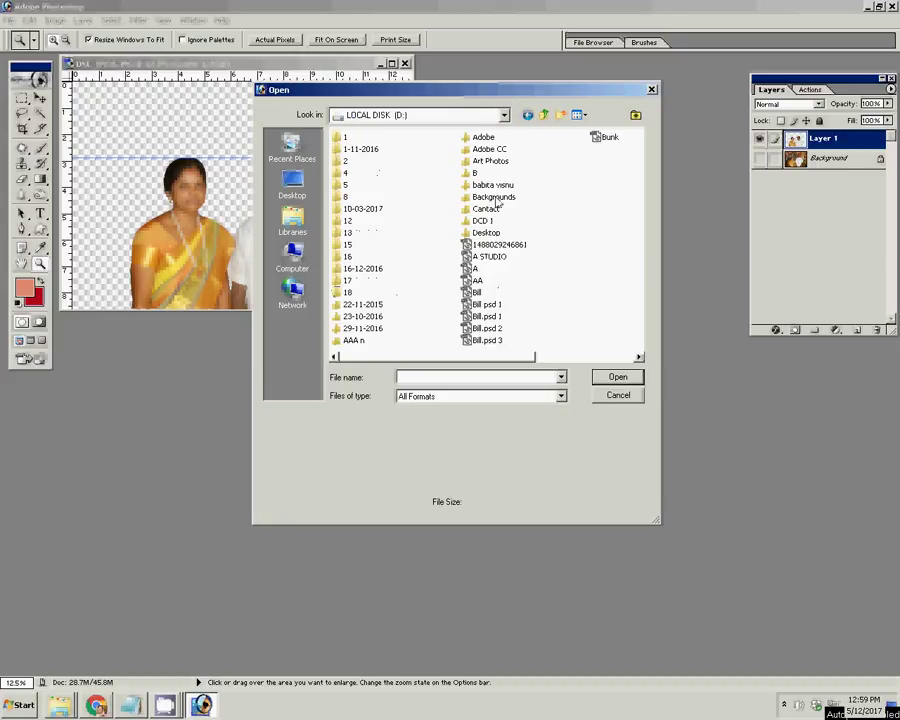
Enter the Backgrounds folder, look inside All garound, then return to Backgrounds
click(619, 378)
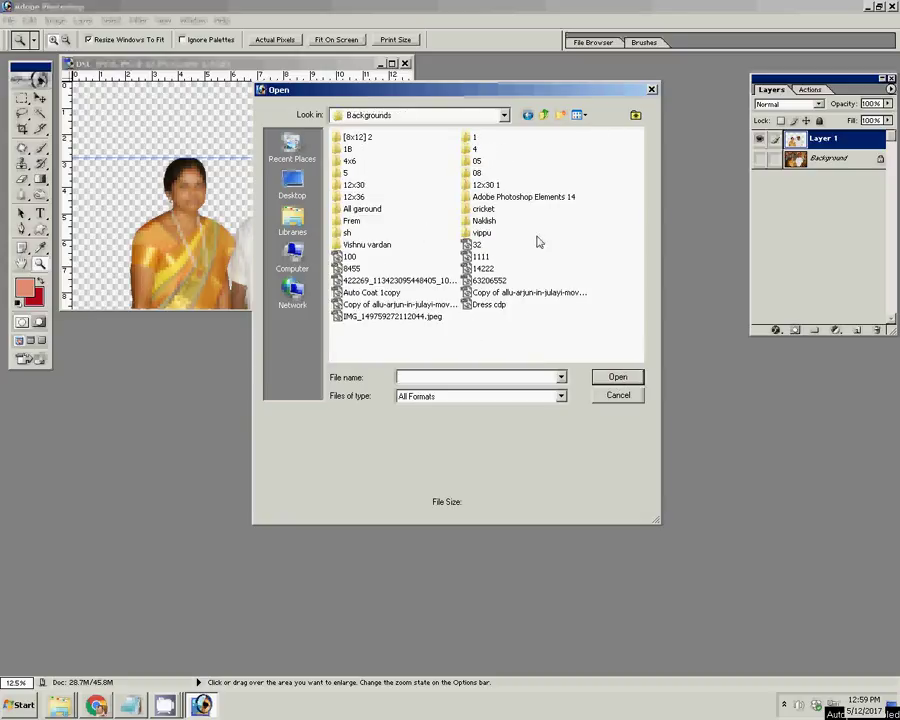
click(362, 208)
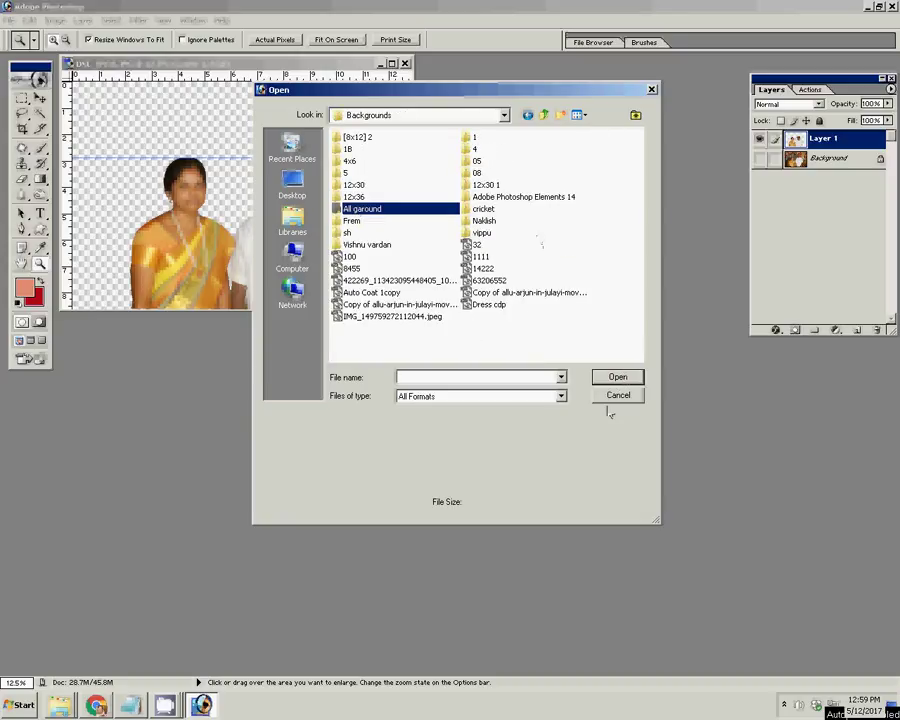
click(621, 378)
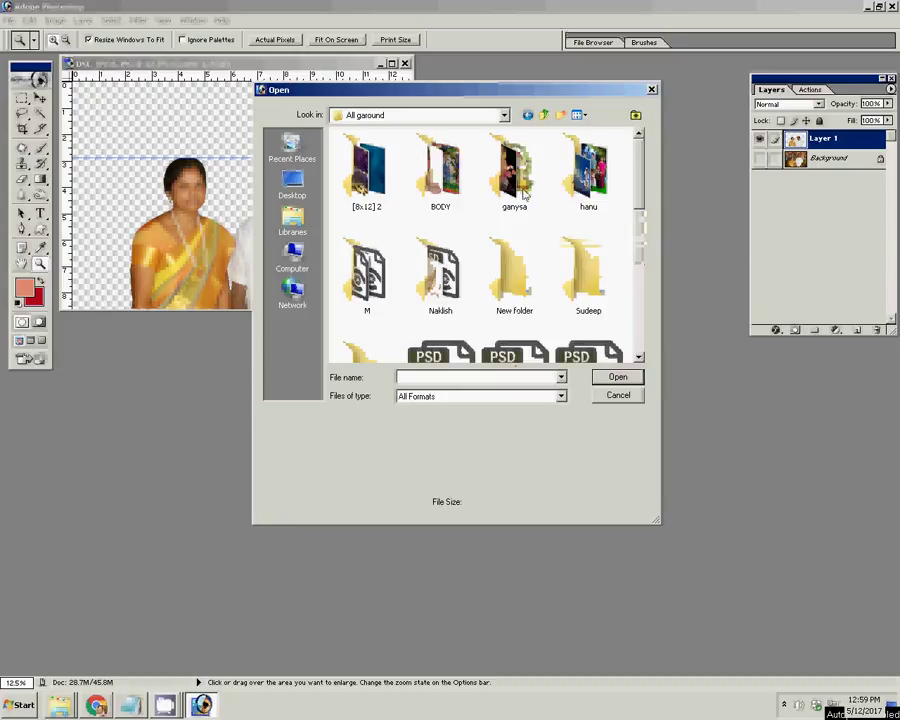
click(443, 180)
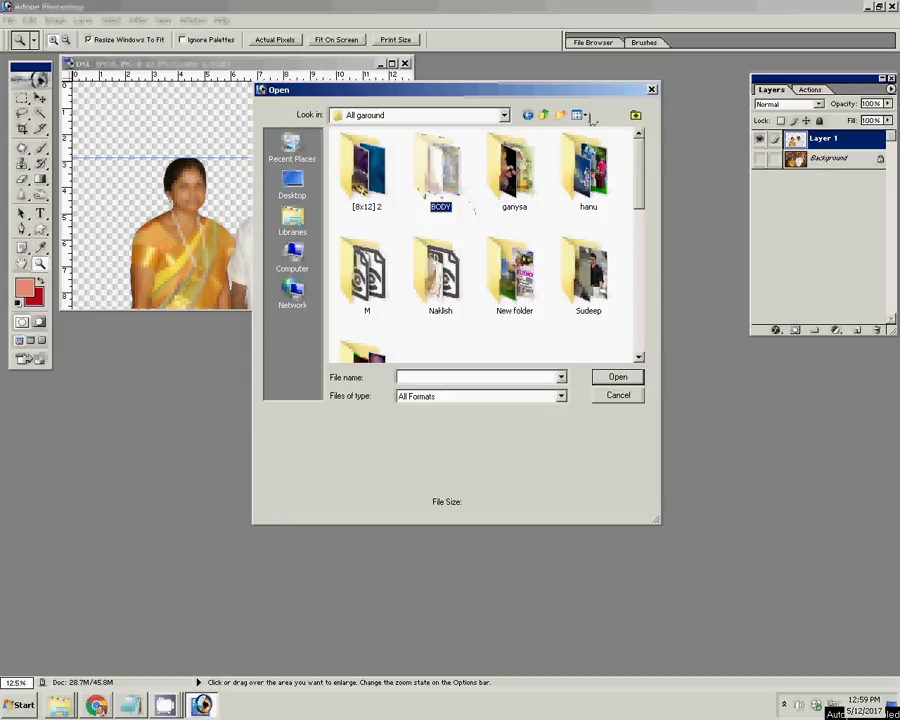
click(545, 119)
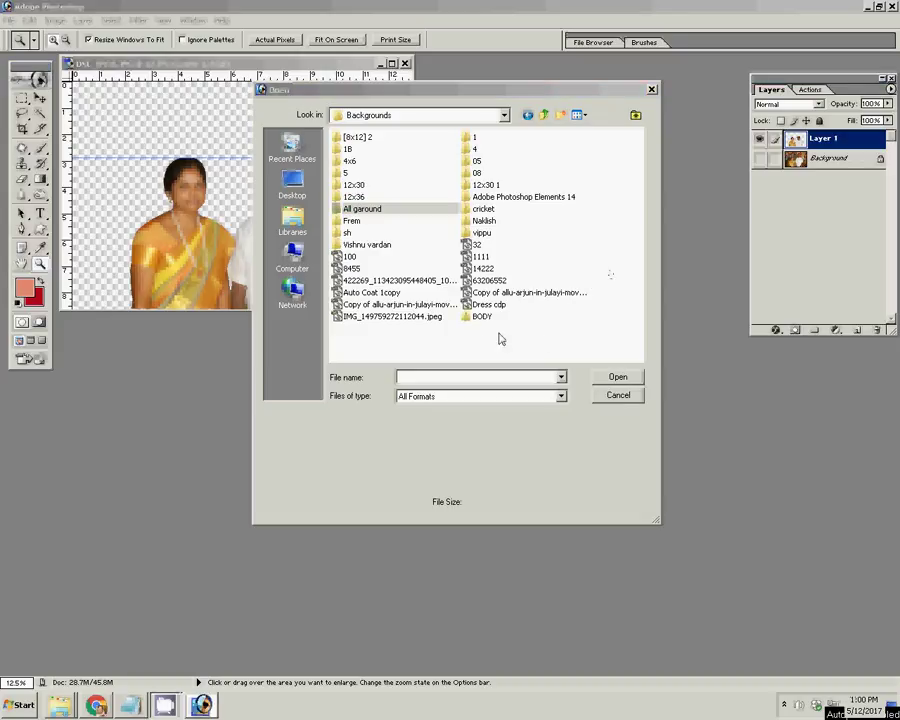
Look inside the BODY folder, then go back up to drive D
click(618, 379)
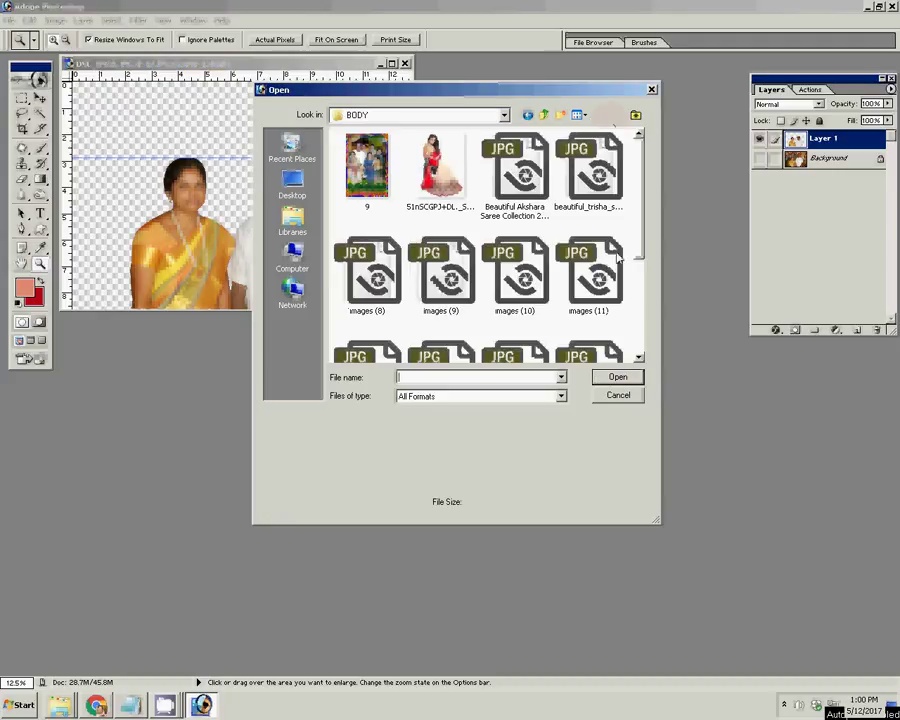
scroll(635, 183, down, 3)
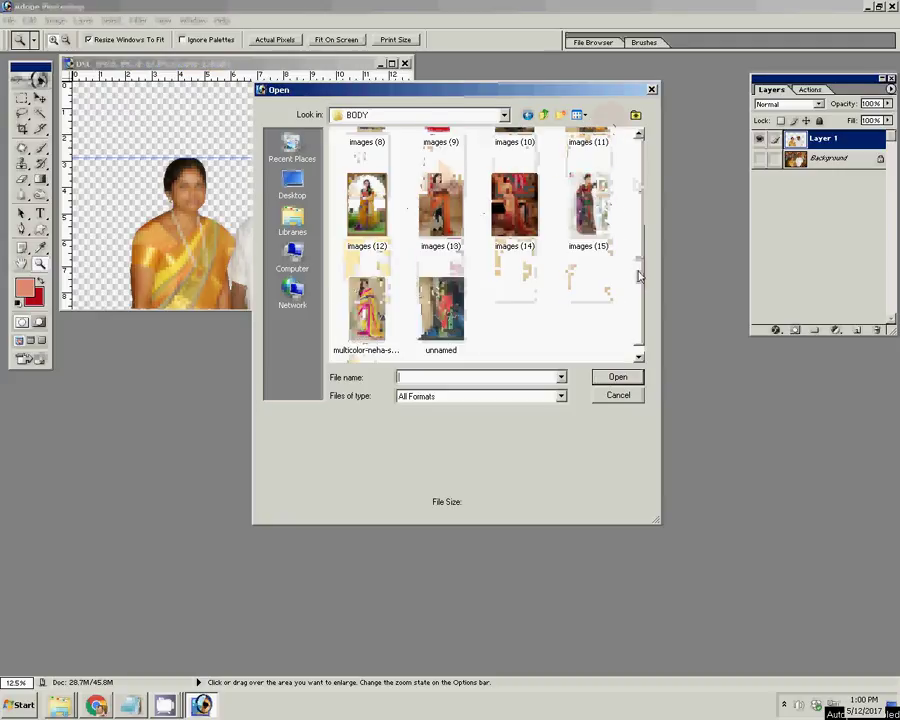
click(545, 118)
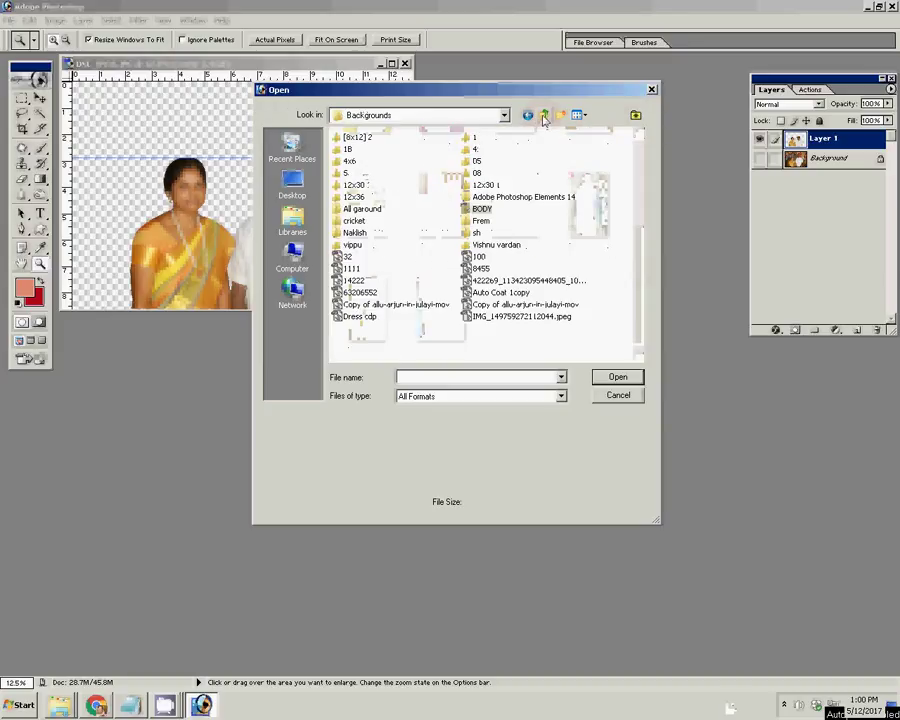
click(545, 118)
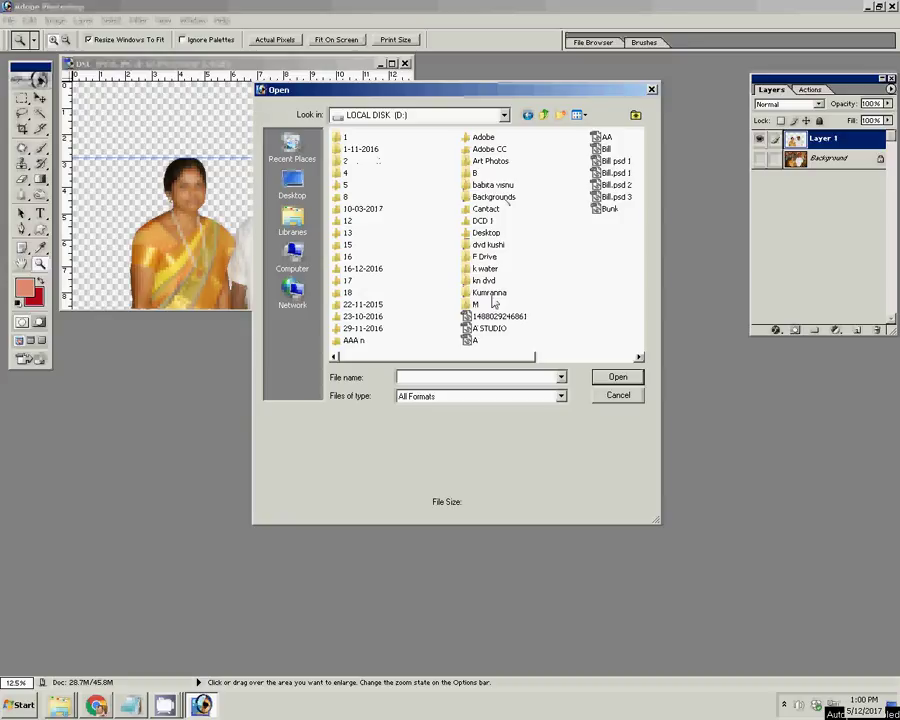
Open the Backgrounds folder in a new window and cancel the Open dialog
click(500, 198)
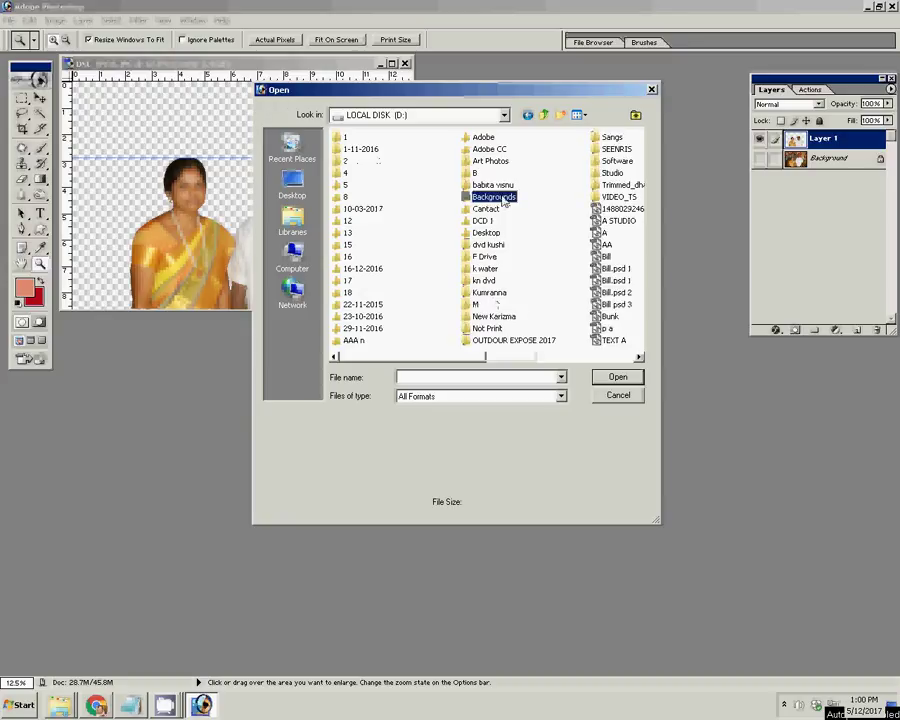
right_click(503, 199)
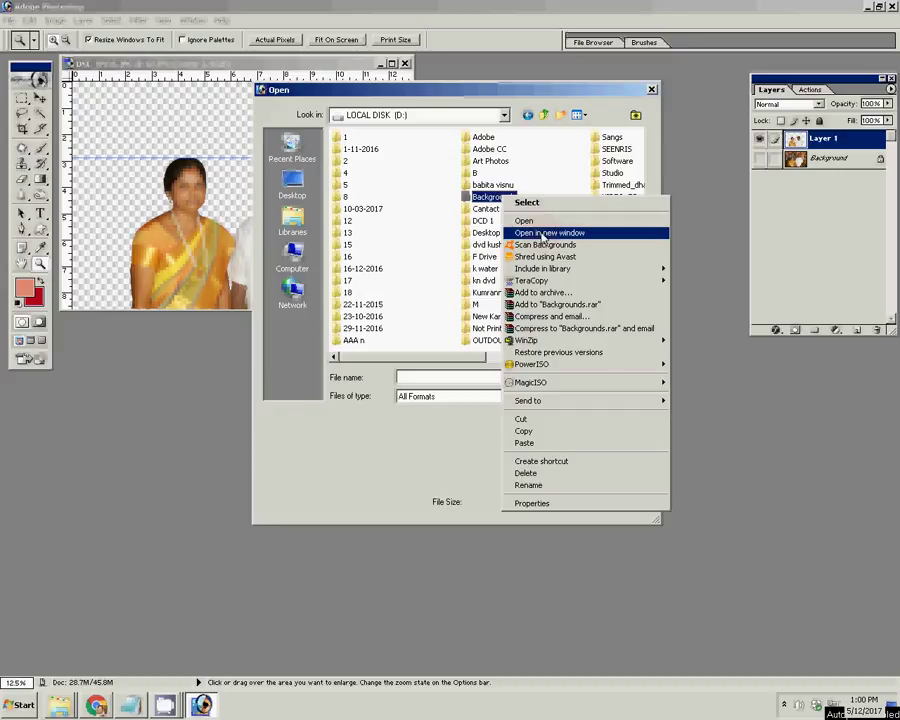
click(543, 233)
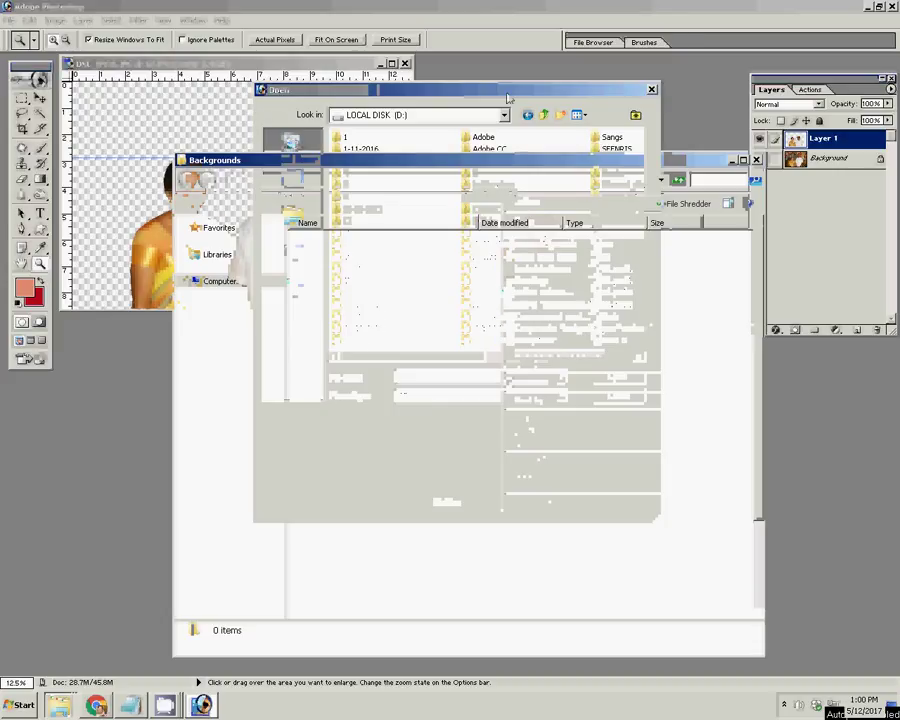
click(641, 380)
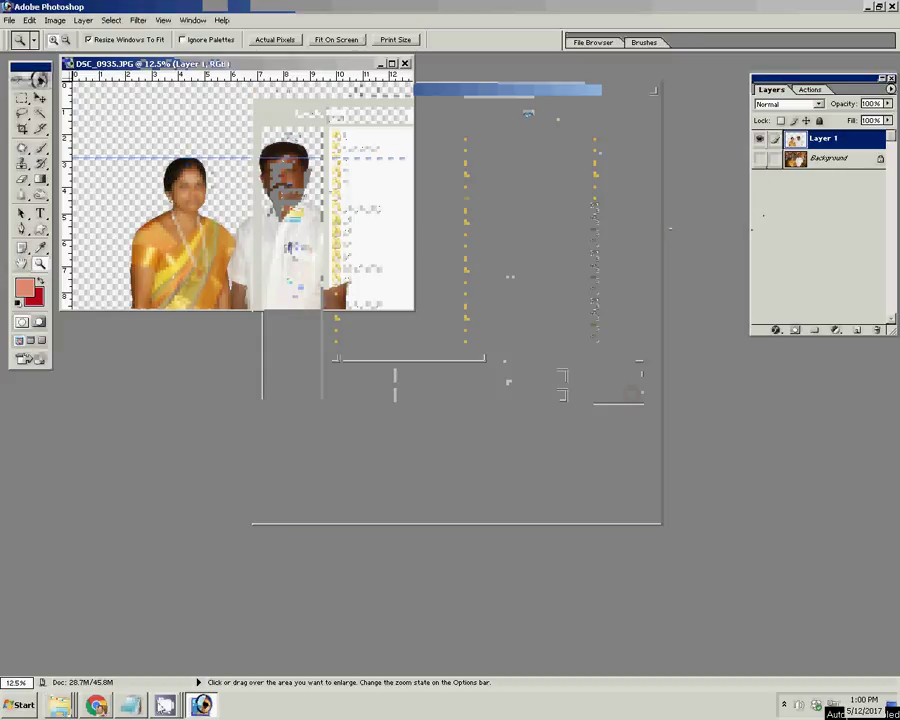
Review the YouTube tutorial upload's monetization options: overlay, sponsored-card and skippable ads
click(108, 707)
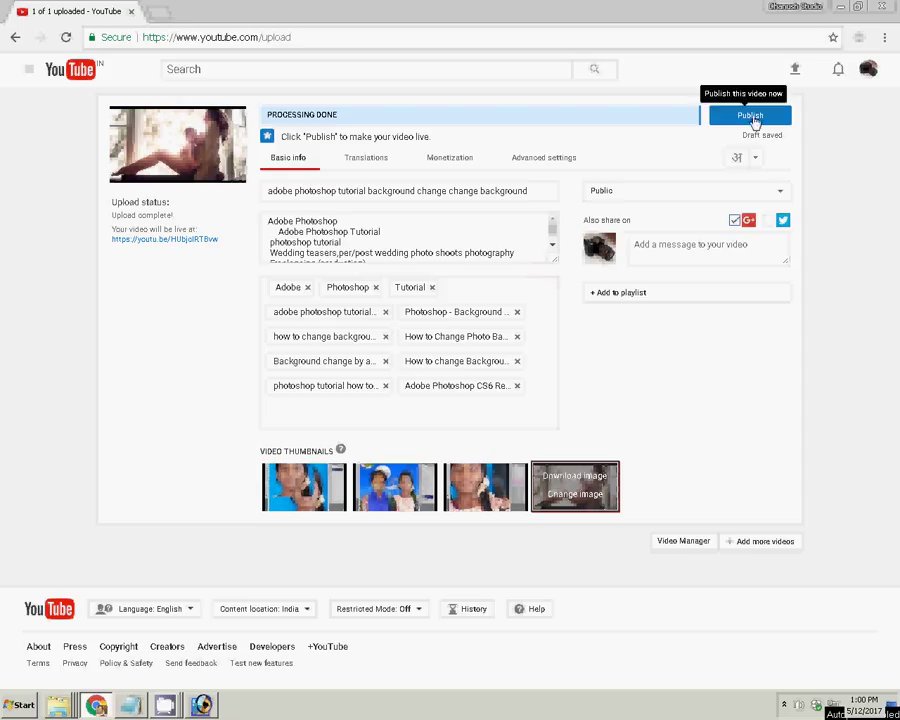
click(425, 161)
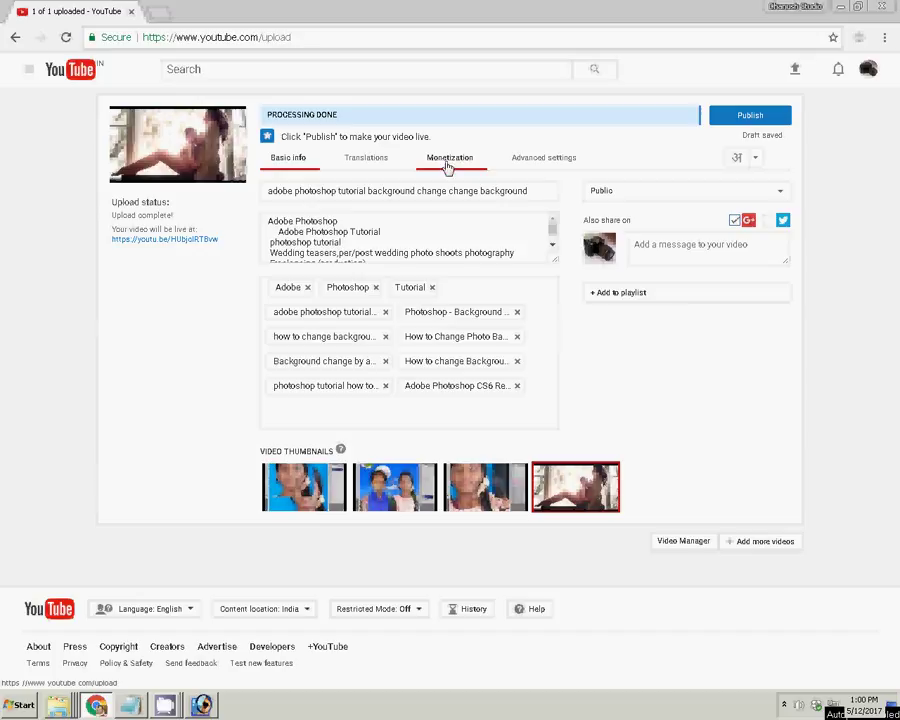
click(448, 167)
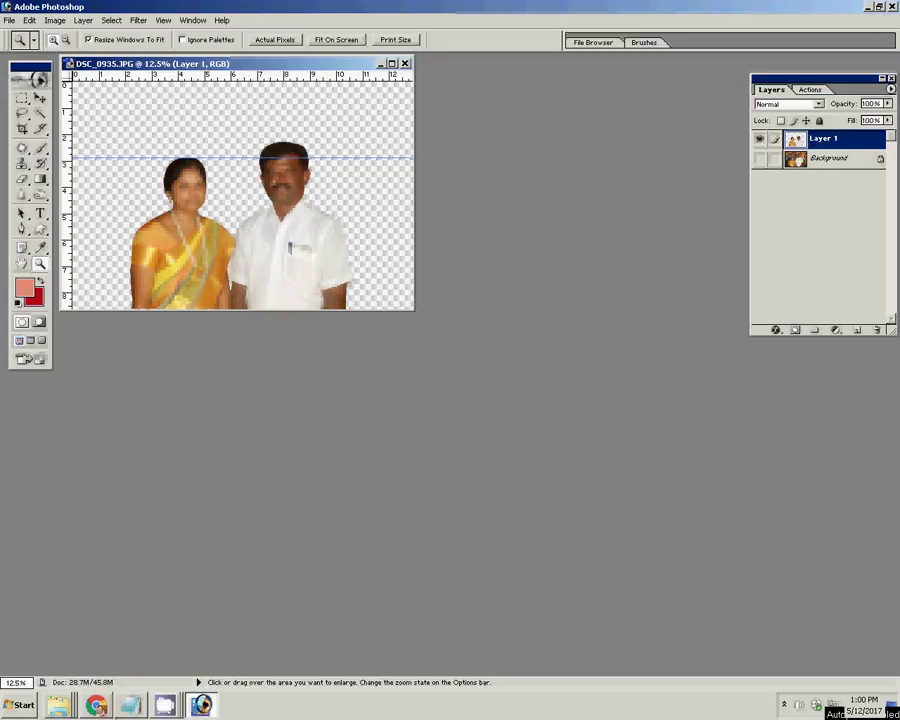
Browse Backgrounds › All garound › New folder and open the 20 file in Photoshop
click(62, 672)
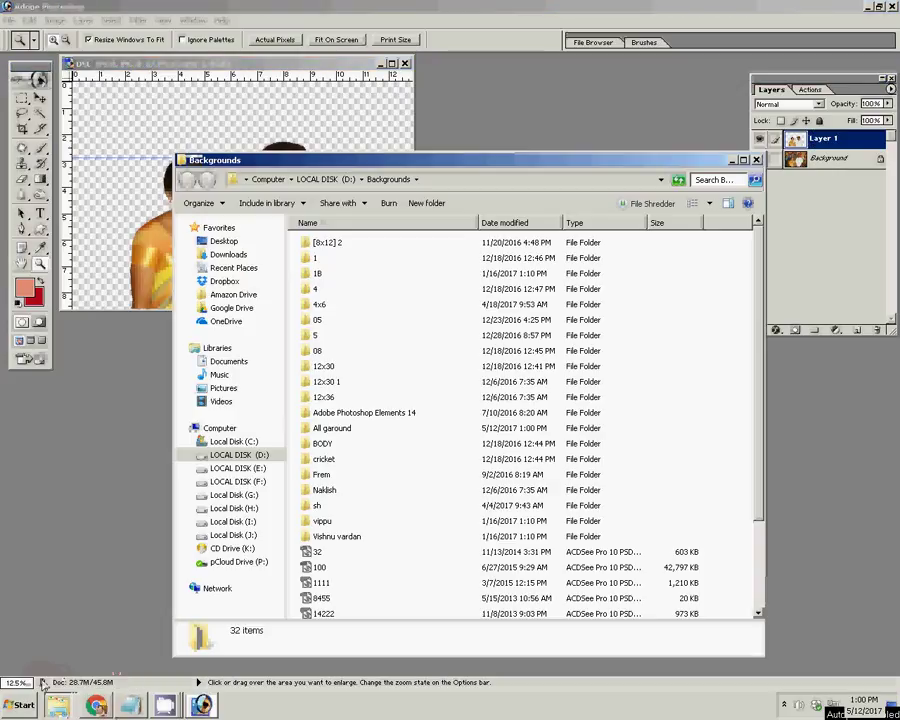
double_click(332, 428)
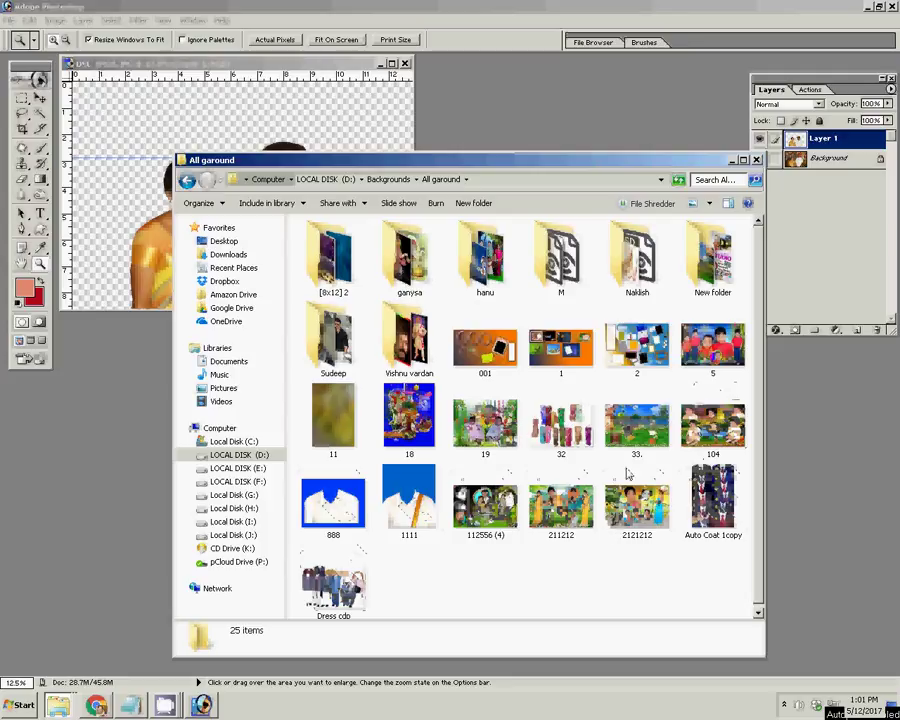
click(707, 283)
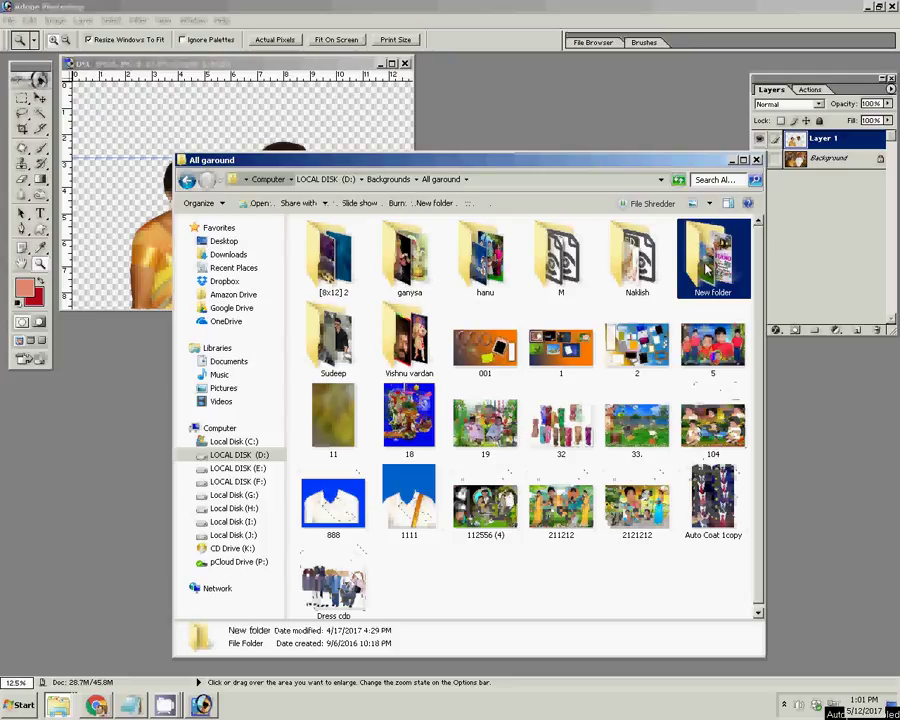
double_click(706, 268)
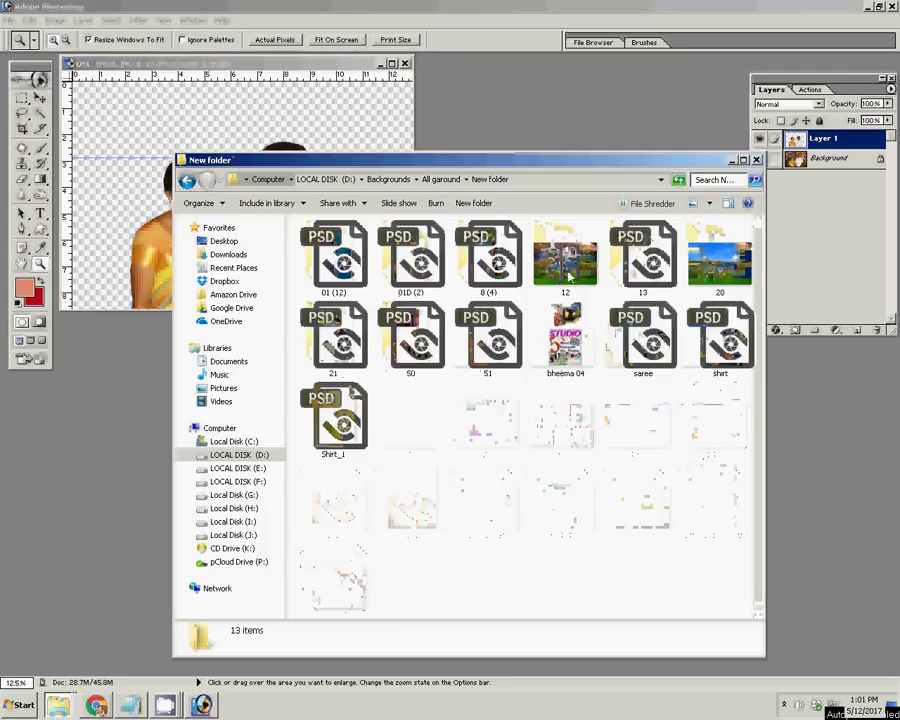
click(700, 277)
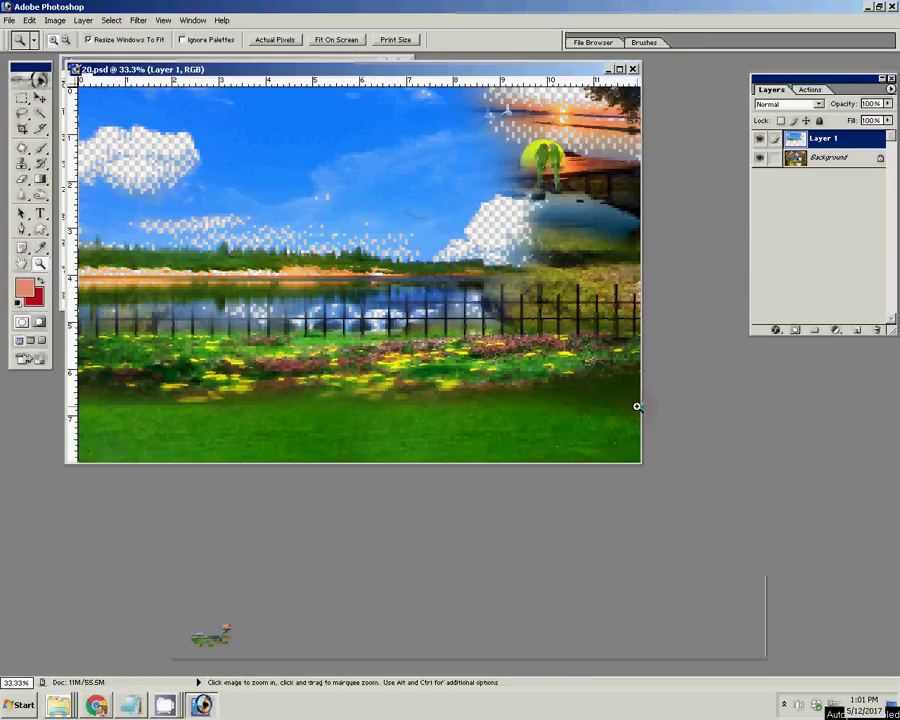
Zoom in on the 20.psd scenic background with a Zoom-tool marquee
drag(727, 422, 469, 120)
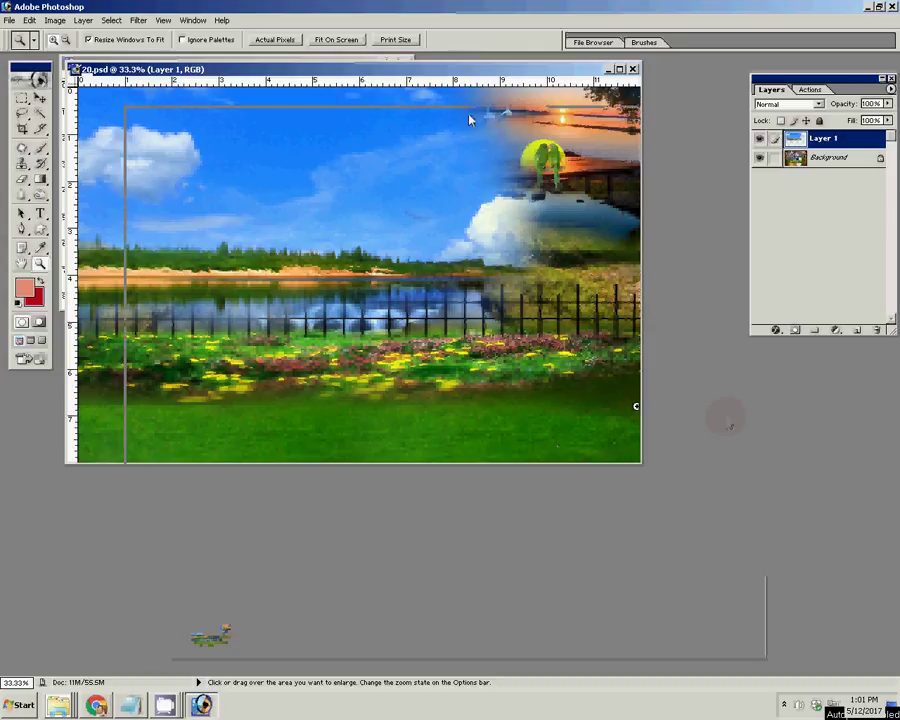
drag(469, 120, 469, 120)
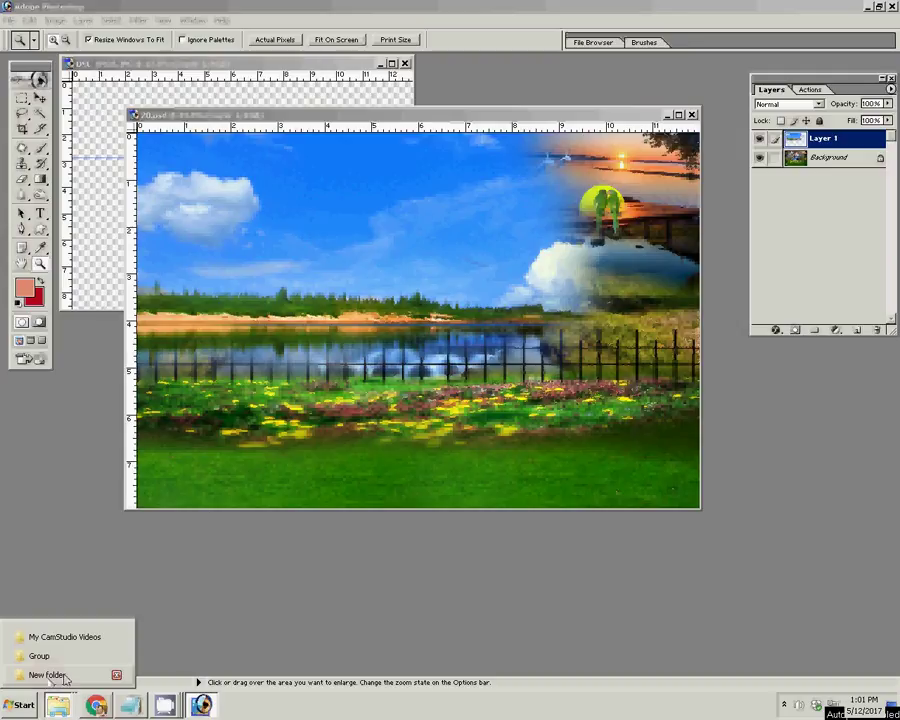
Open the 8 (4) PSD backdrop from New folder in Photoshop
click(47, 675)
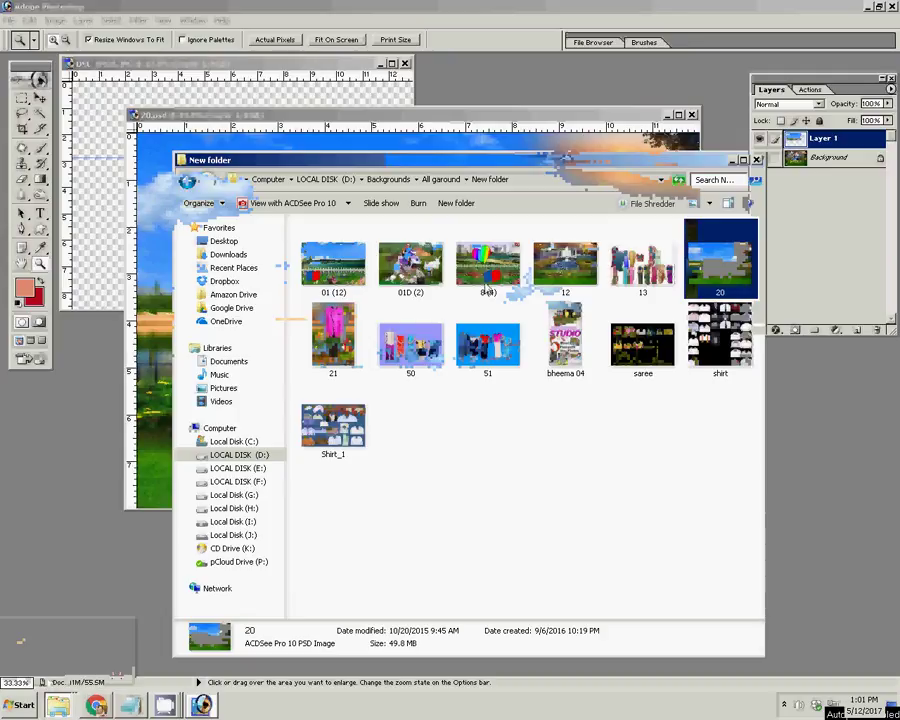
click(494, 272)
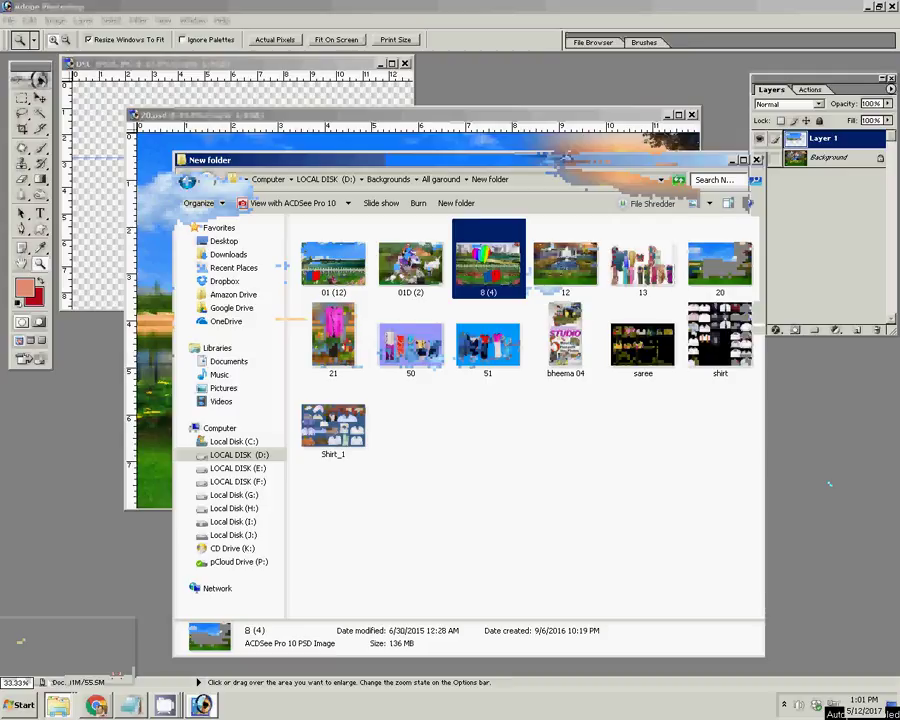
click(829, 484)
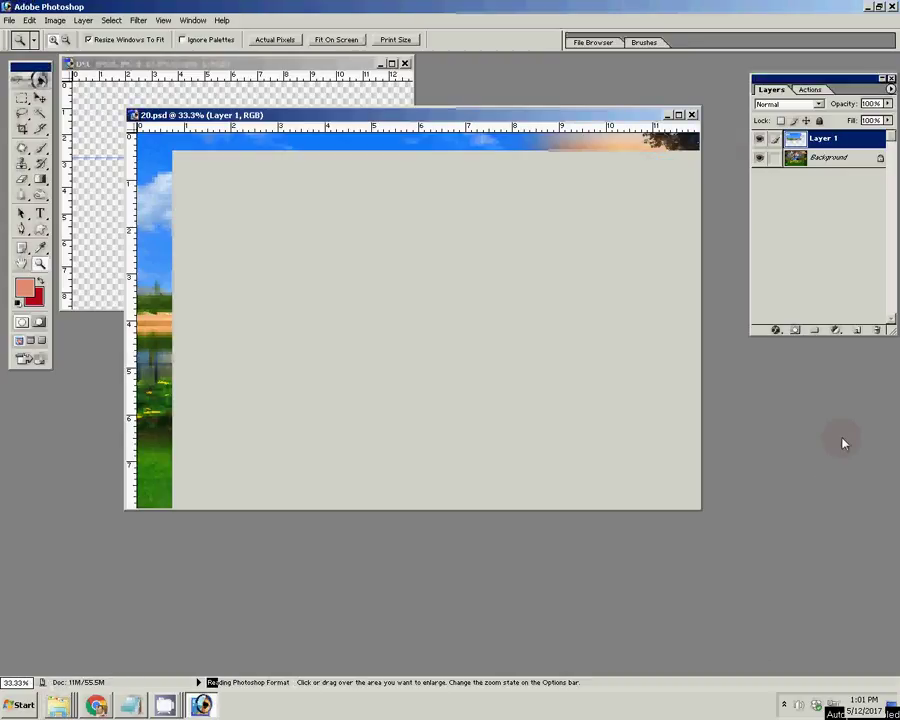
Drag the temple imagery and Layer 29 from 8 (4).psd into the 20.psd composite
click(844, 443)
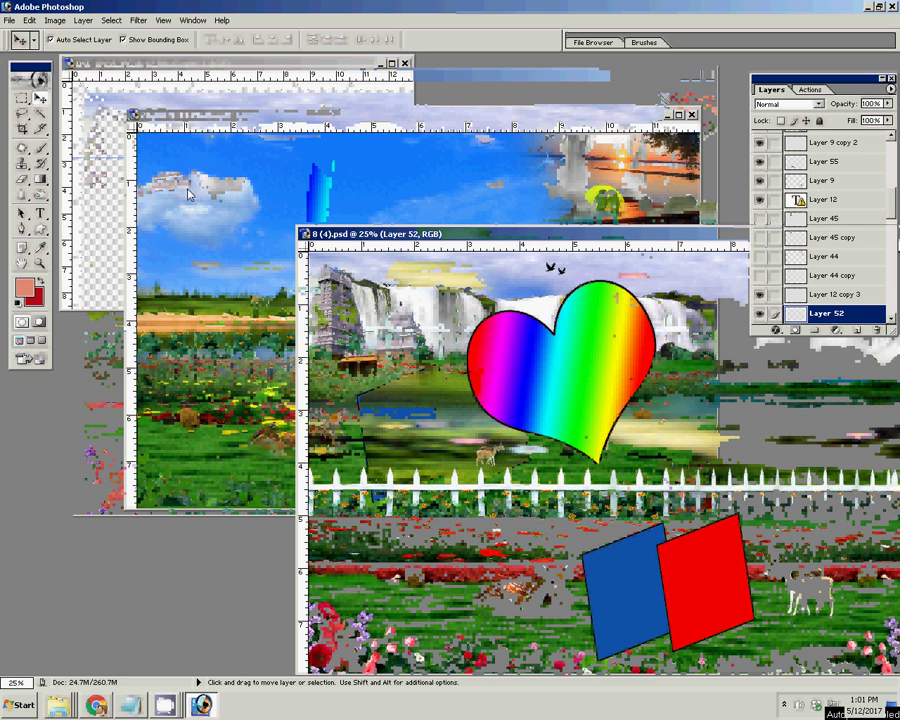
click(224, 193)
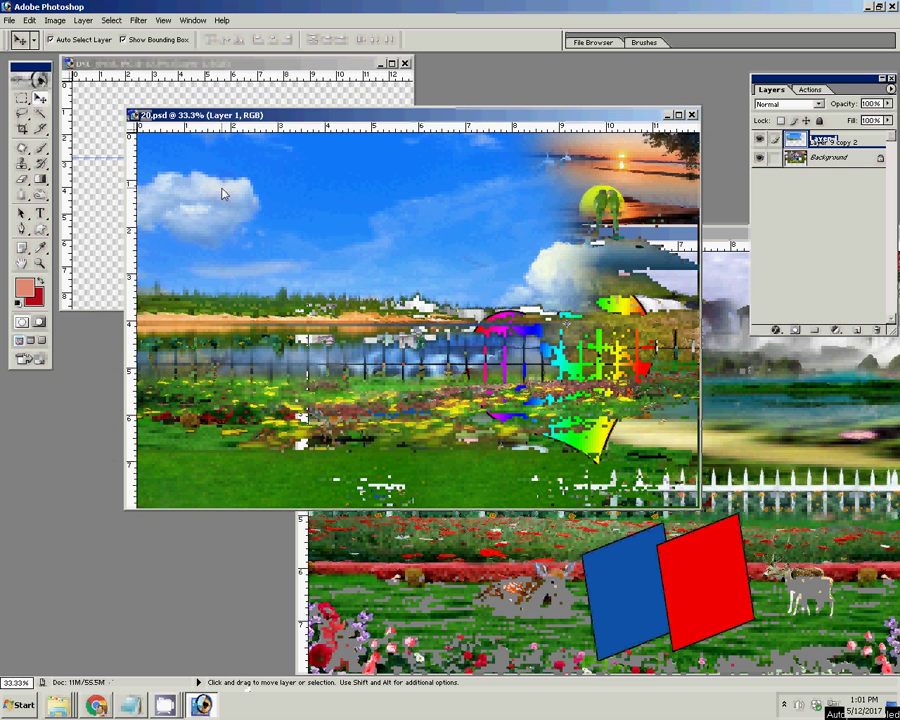
key(ctrl+Tab)
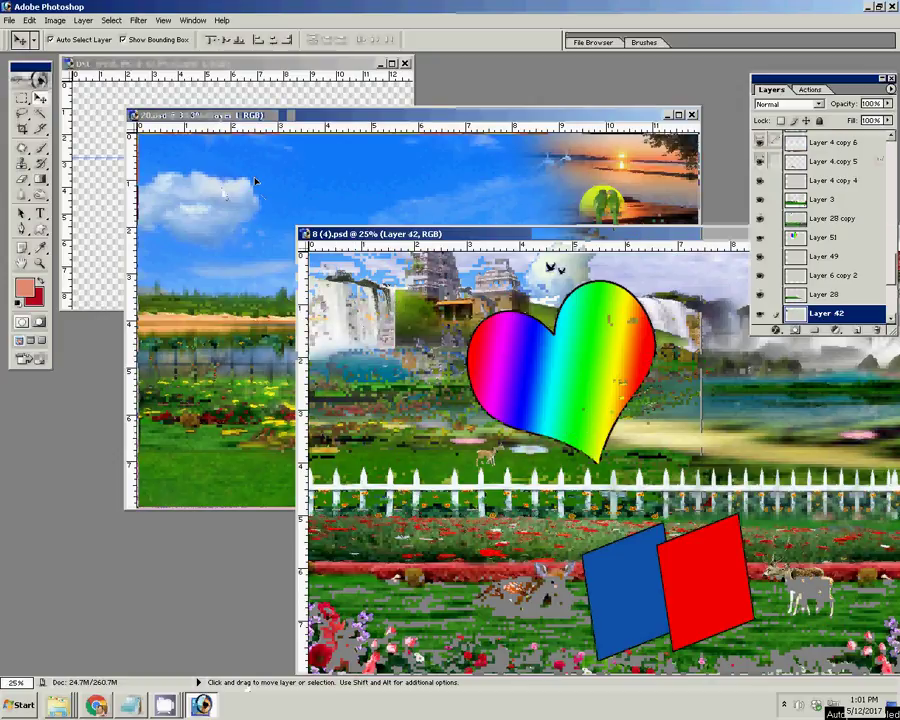
mouse_move(256, 180)
mouse_down()
mouse_move(224, 211)
mouse_move(149, 212)
mouse_up()
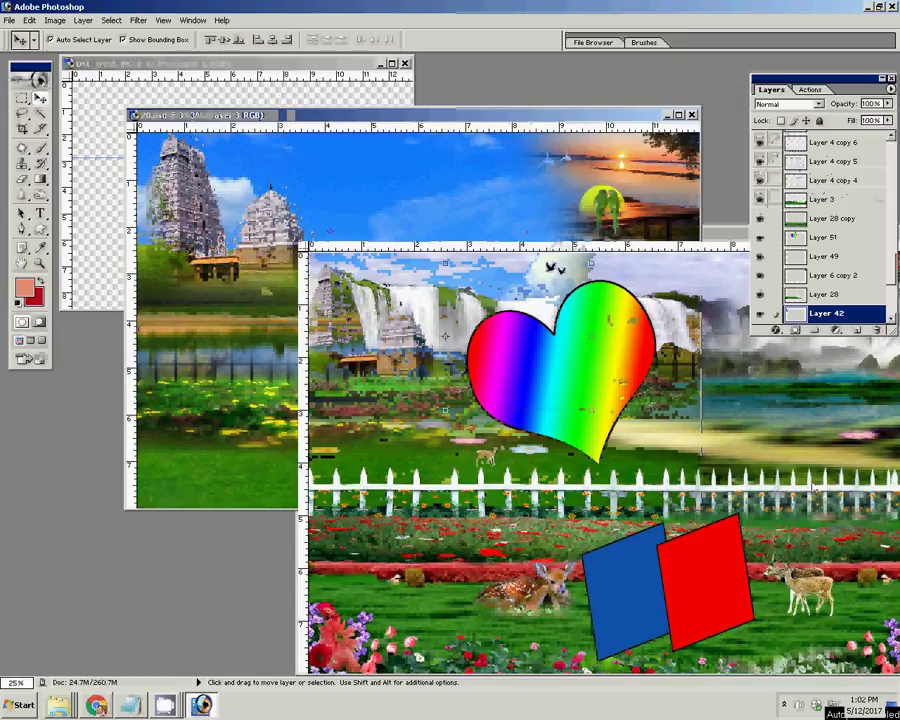
click(643, 338)
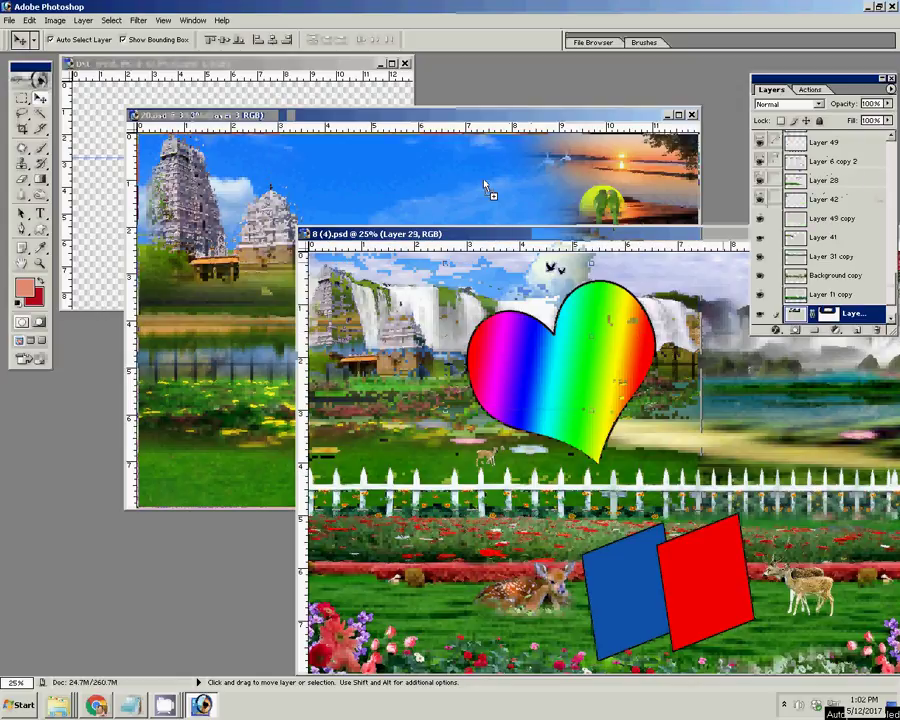
click(487, 190)
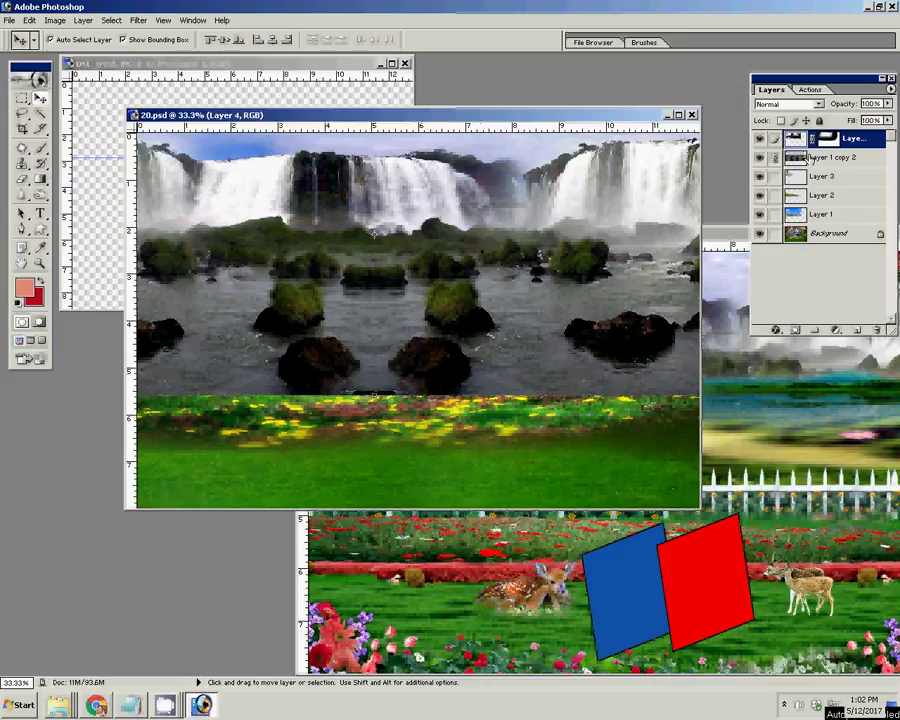
Move Layer 4 down to just above Background and select its mask
drag(810, 157, 848, 192)
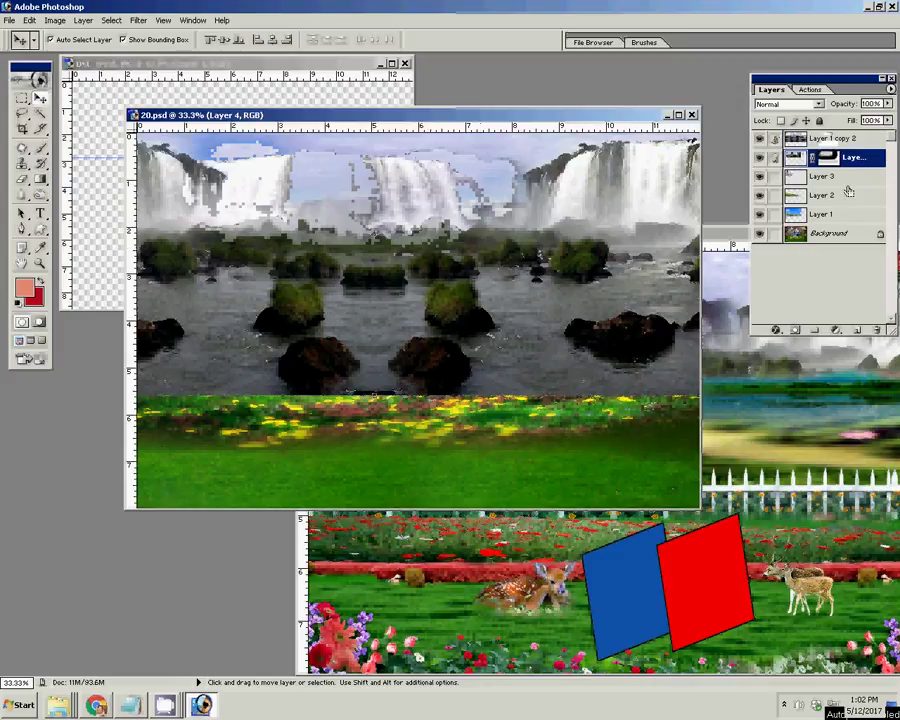
key(ctrl+bracketleft)
key(ctrl+bracketleft)
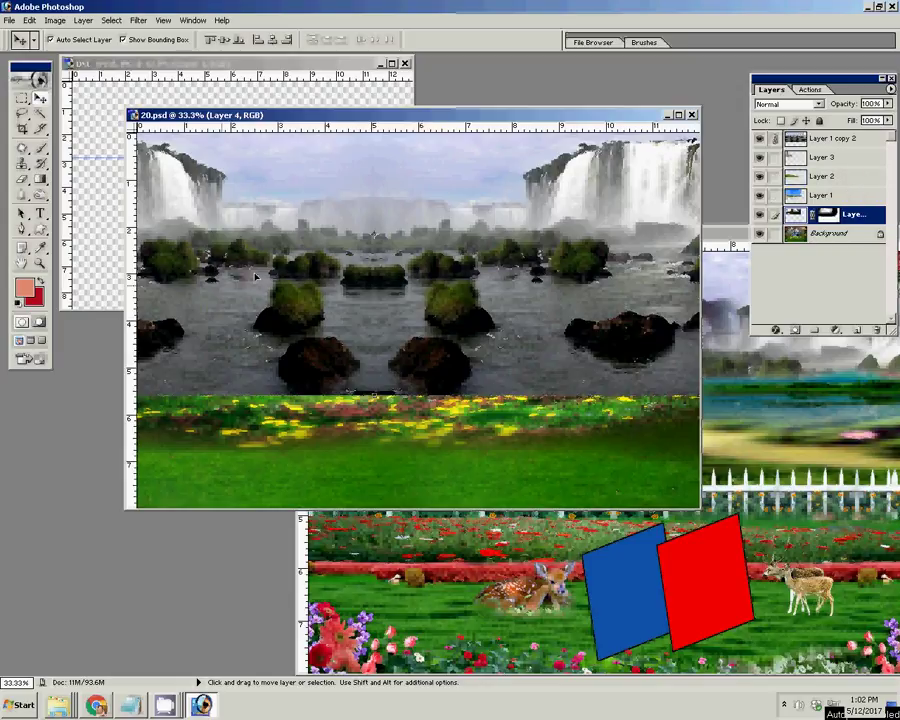
click(831, 216)
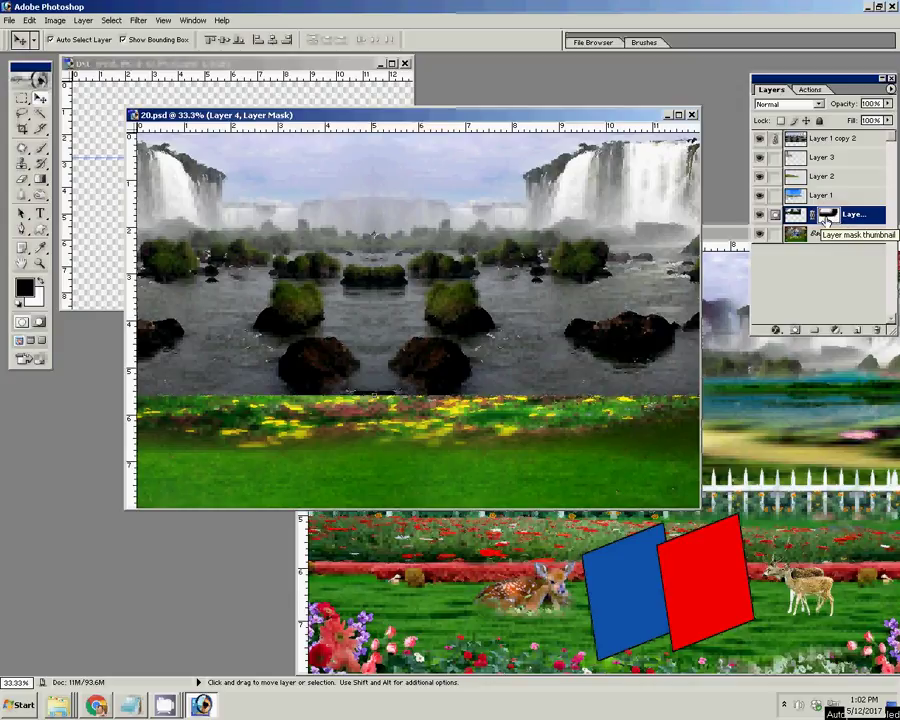
Paint the mask with a 100% opacity, size 100 brush to fade rocks into the flowers
click(41, 147)
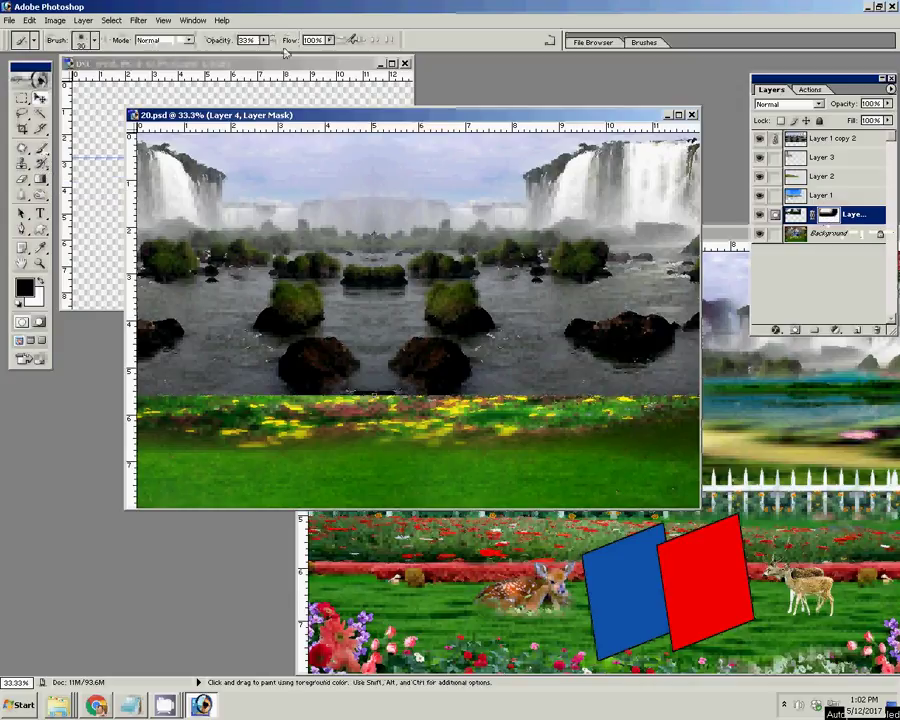
drag(263, 40, 893, 345)
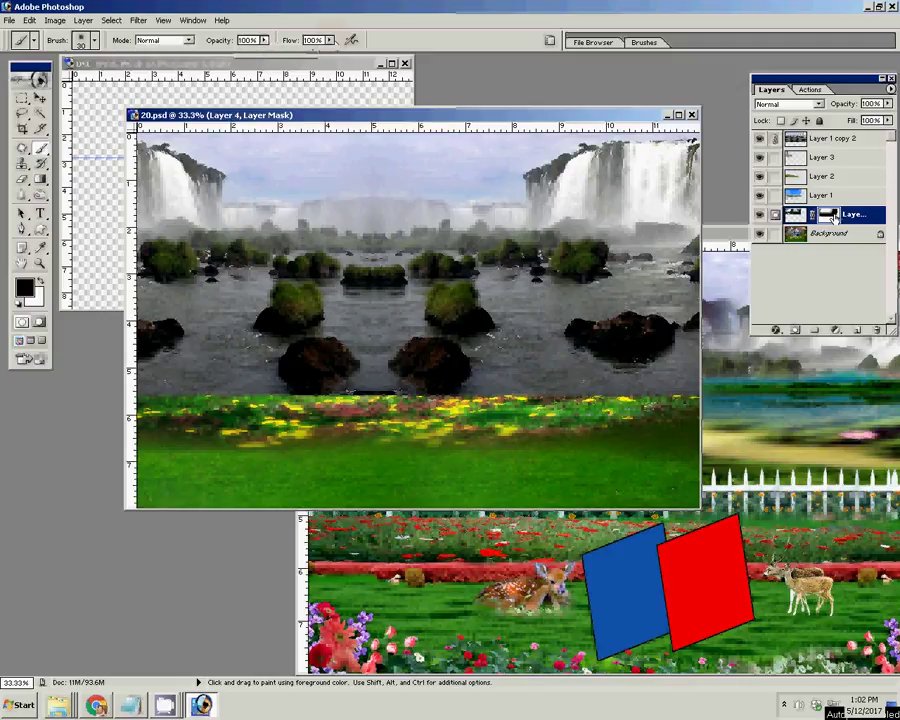
click(832, 216)
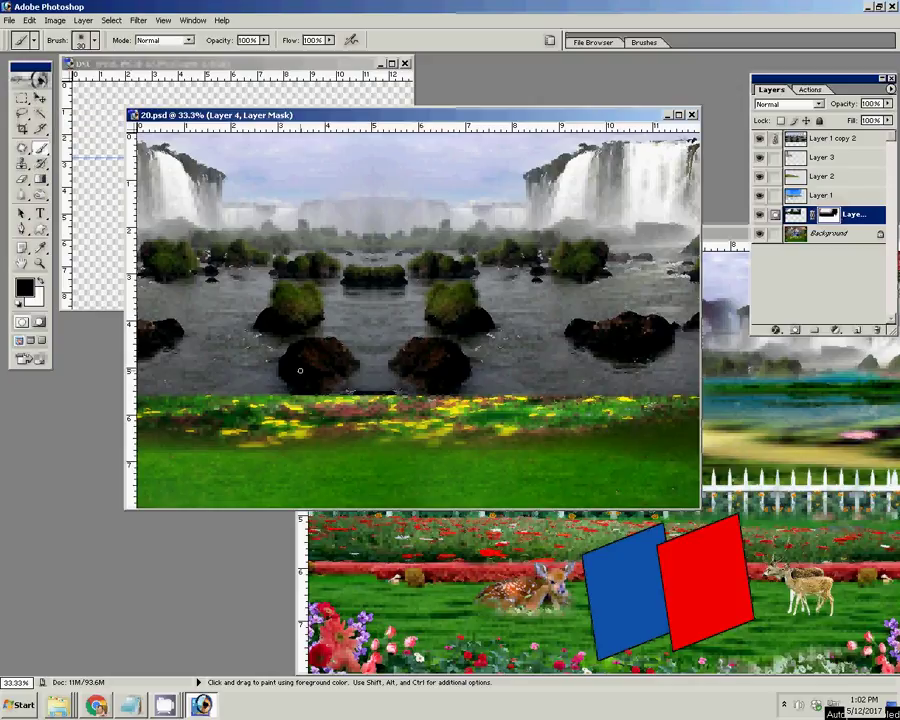
key(bracketright)
key(bracketright)
key(bracketright)
key(bracketright)
key(bracketright)
key(bracketright)
drag(215, 370, 215, 368)
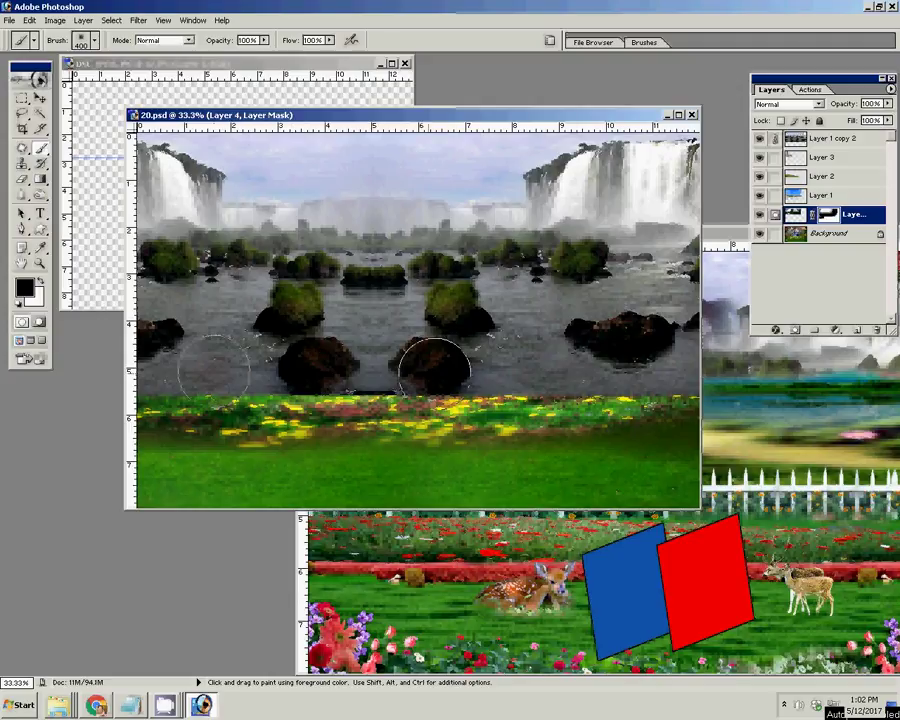
drag(434, 366, 447, 416)
drag(214, 366, 80, 487)
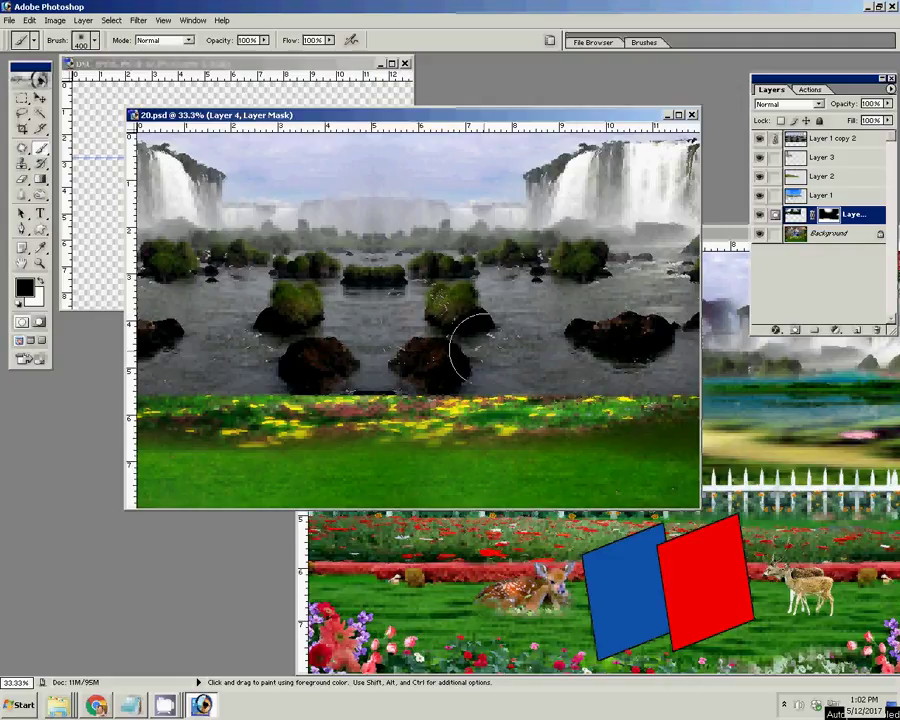
Make Layer 1 copy 2 the working layer, then unlink and hide Layer 4
key(v)
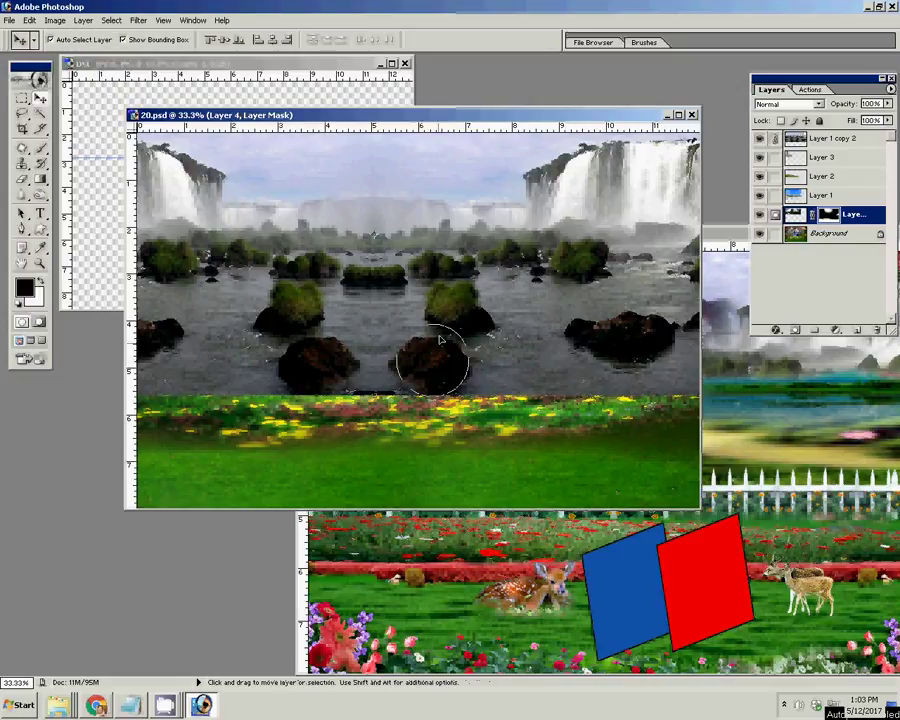
click(825, 140)
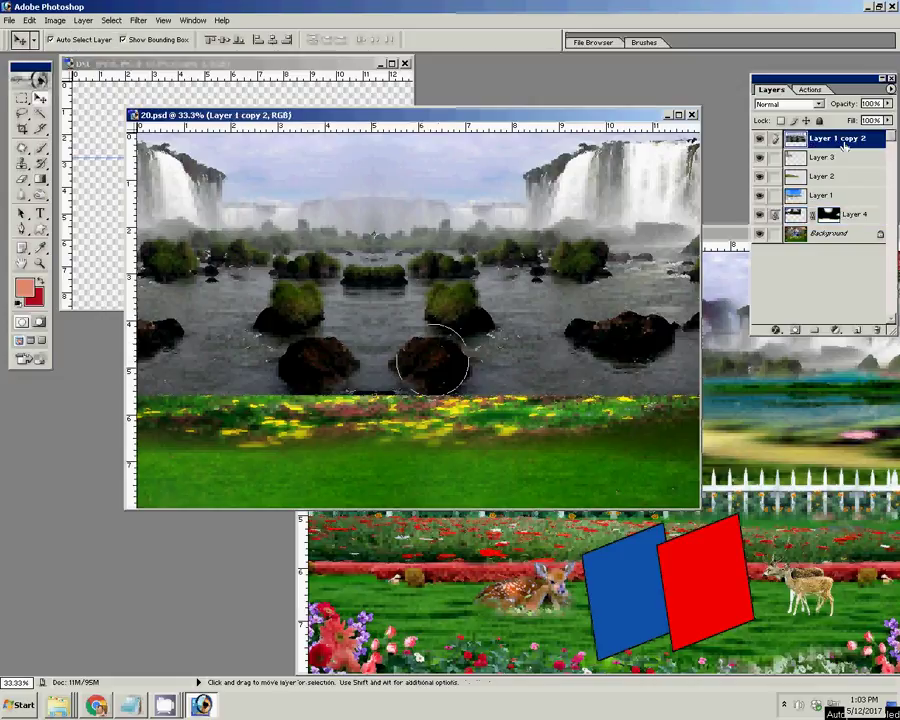
click(775, 214)
click(813, 215)
Erase the waterfall with a size-500 Eraser to reveal the temple, then hide Layer 1 copy 2
click(22, 180)
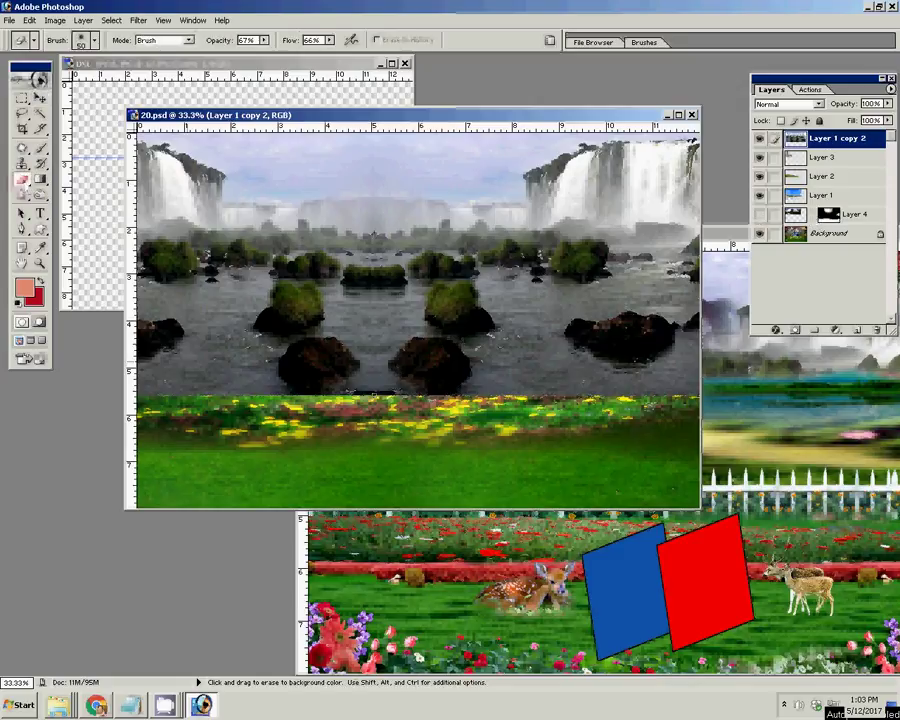
key(bracketright)
key(bracketright)
key(bracketright)
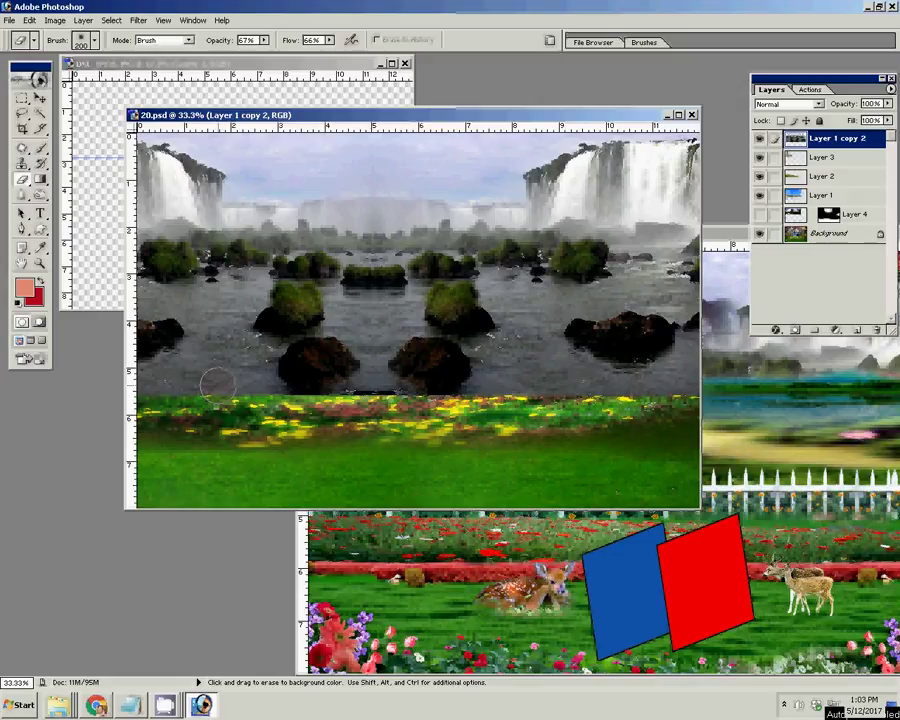
key(bracketright)
key(bracketright)
key(bracketright)
mouse_move(218, 383)
mouse_down()
mouse_move(655, 345)
mouse_move(442, 336)
mouse_move(195, 305)
mouse_up()
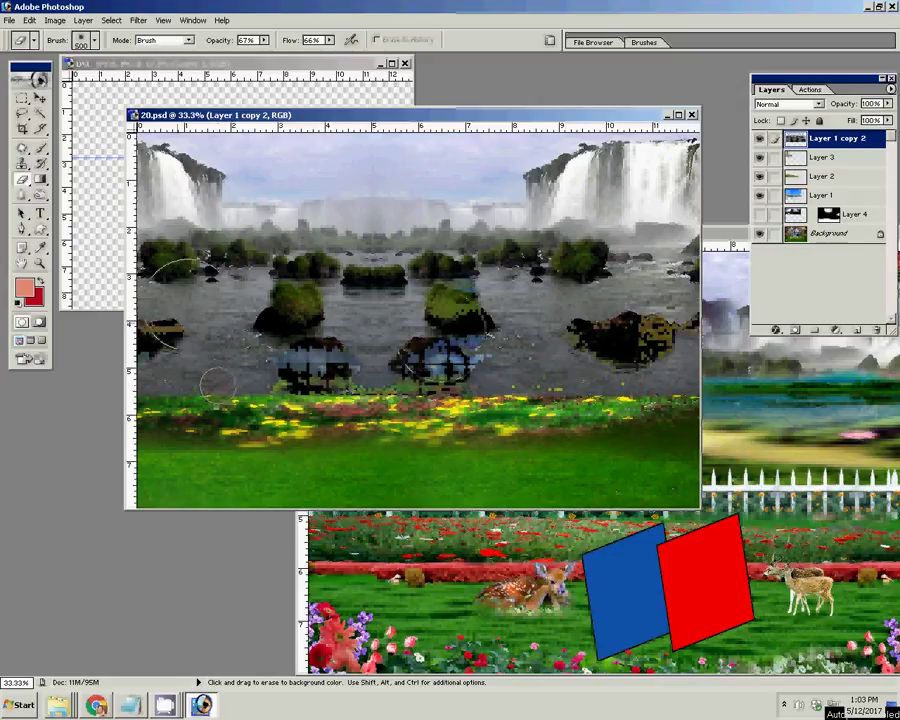
drag(492, 200, 285, 300)
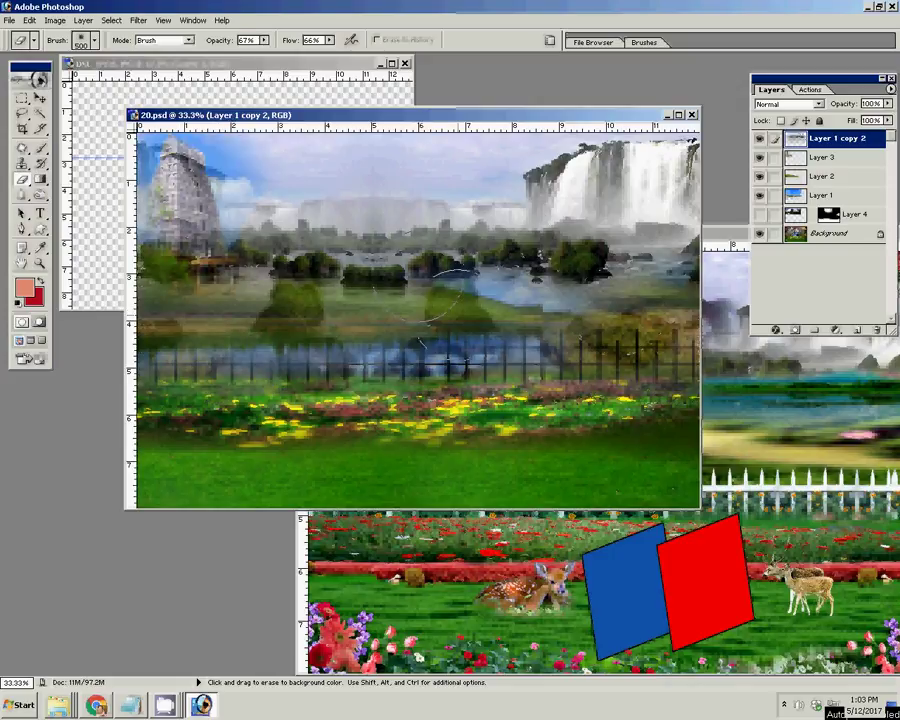
key(v)
click(759, 139)
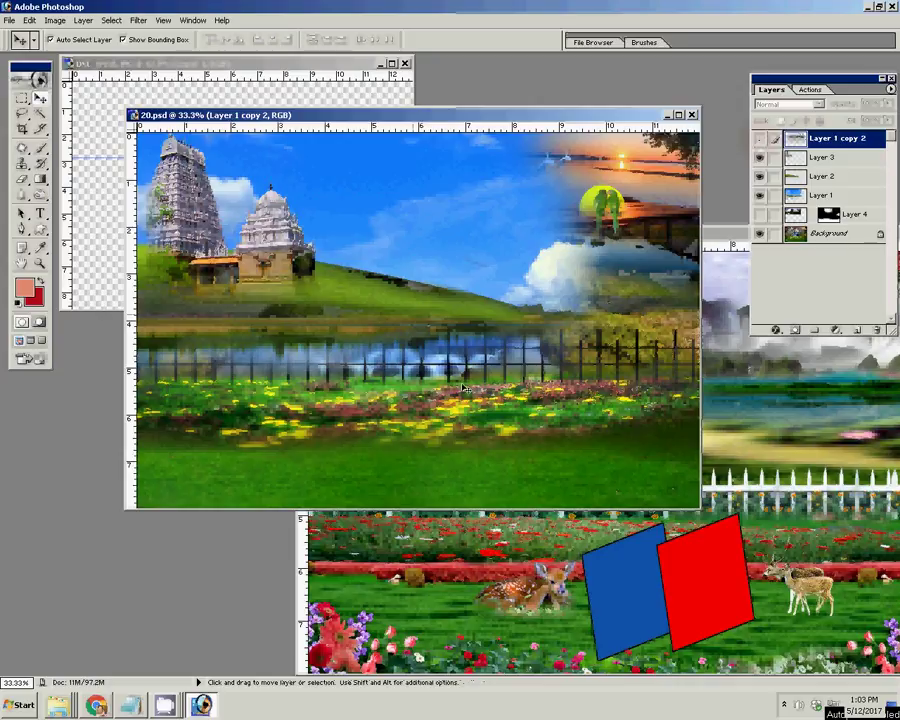
Drag Layer 31 copy from 8 (4).psd into 20.psd and nudge the grass band up slightly
key(ctrl+Tab)
click(535, 276)
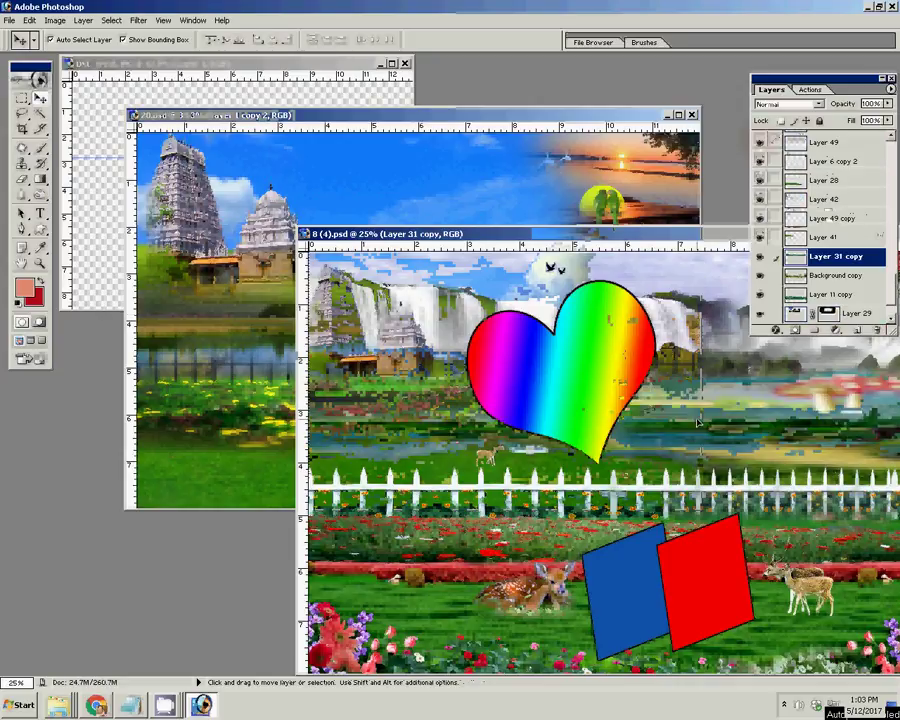
mouse_move(747, 337)
mouse_down()
mouse_move(316, 193)
mouse_move(437, 320)
mouse_up()
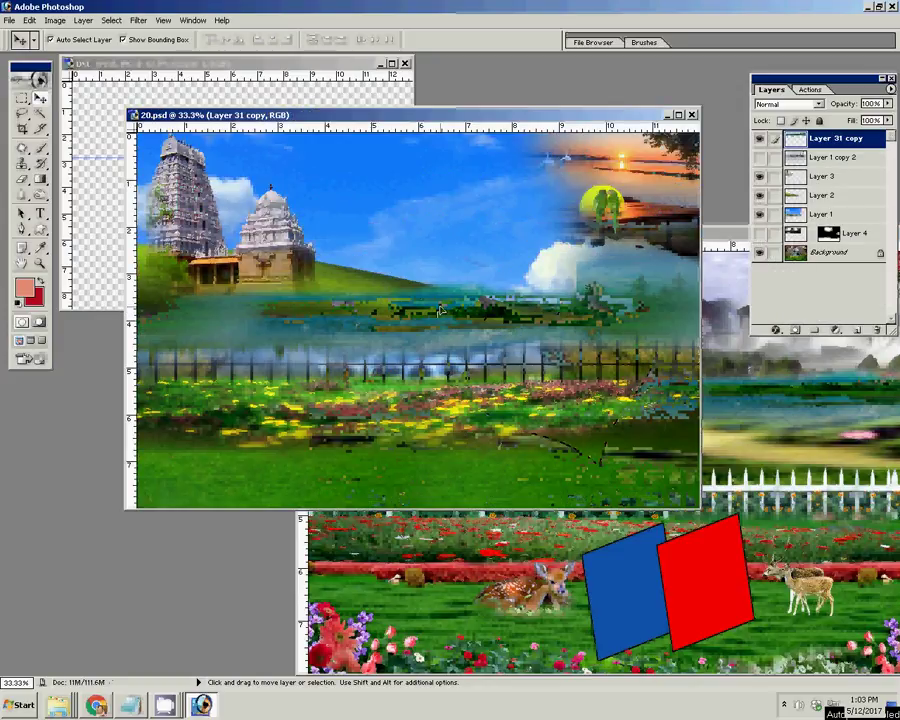
drag(439, 312, 438, 301)
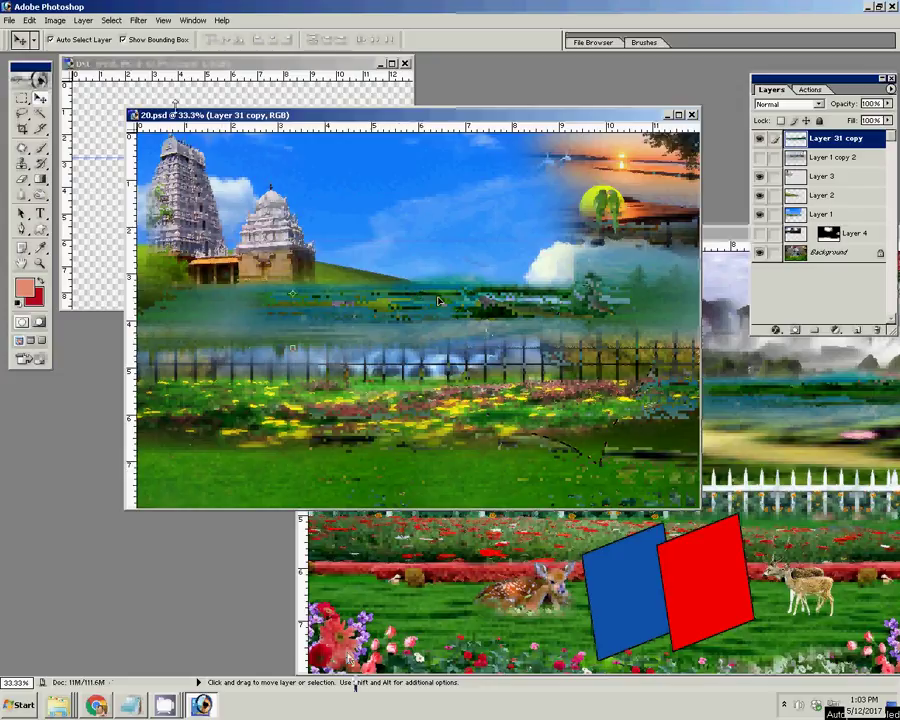
key(ctrl+Tab)
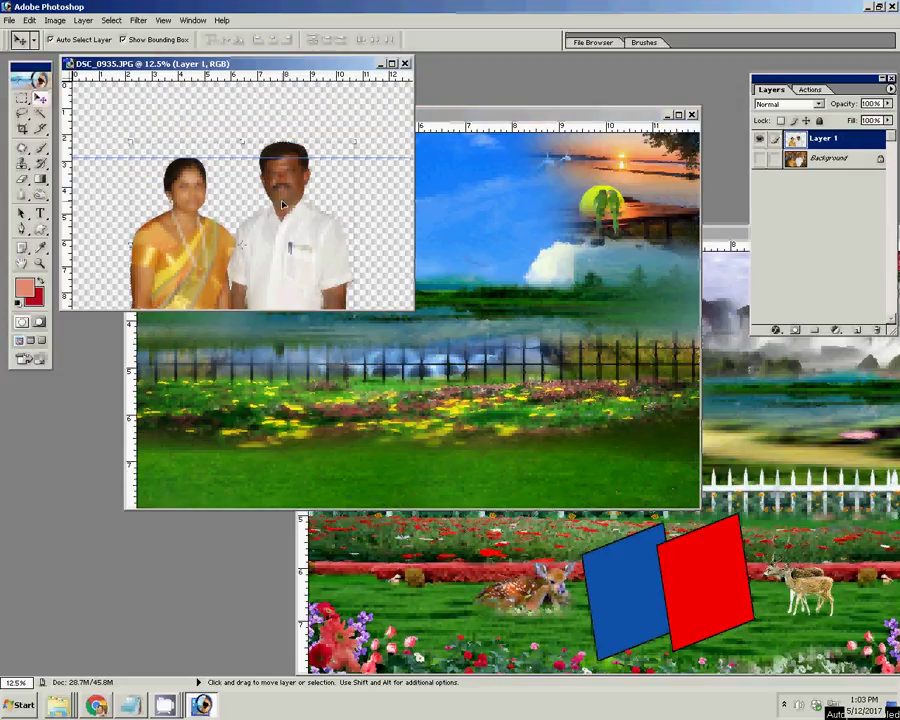
Place the couple in 20.psd at about 80% size, nudge it down, and merge visible layers
drag(283, 205, 485, 265)
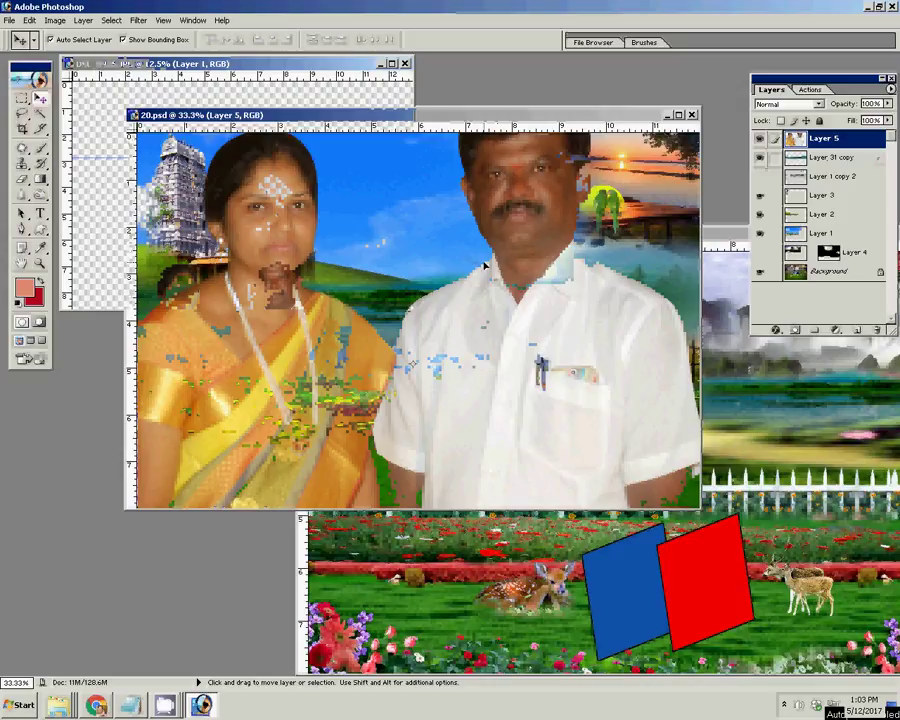
scroll(485, 265, down, 3)
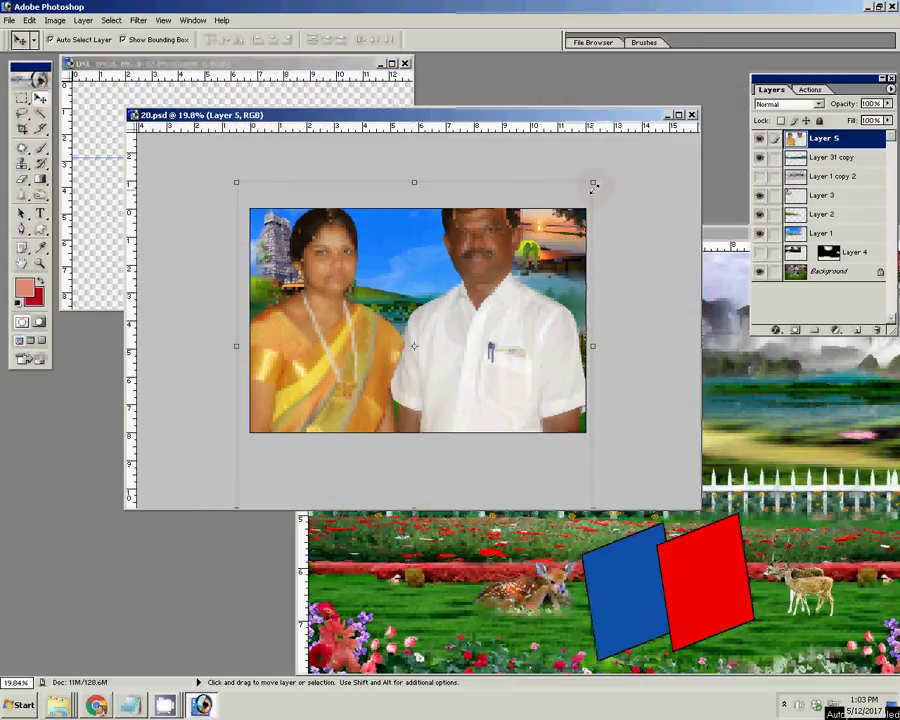
key(shift)
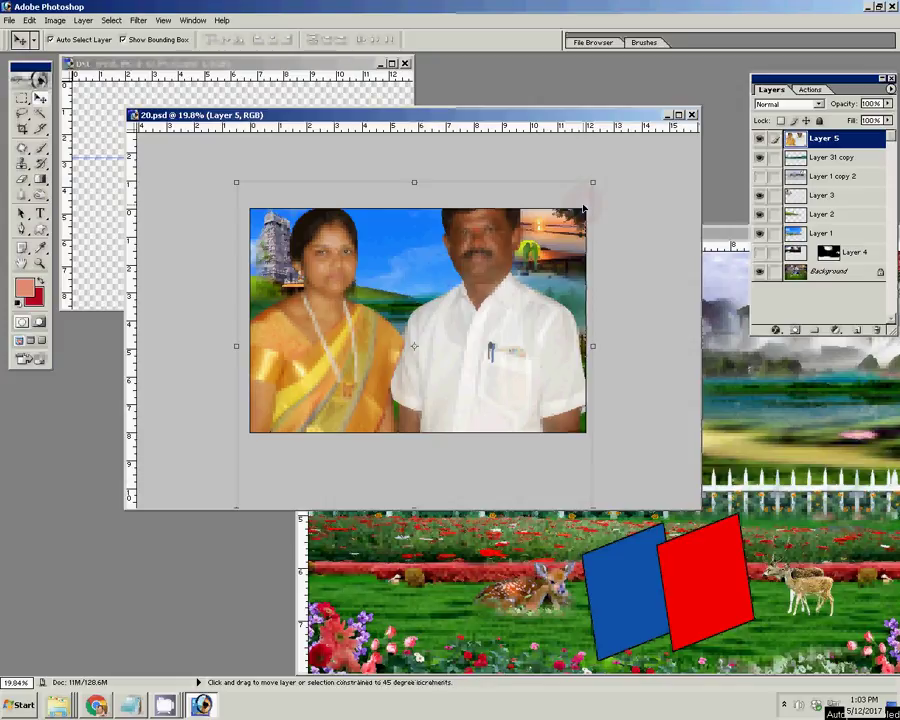
key(alt)
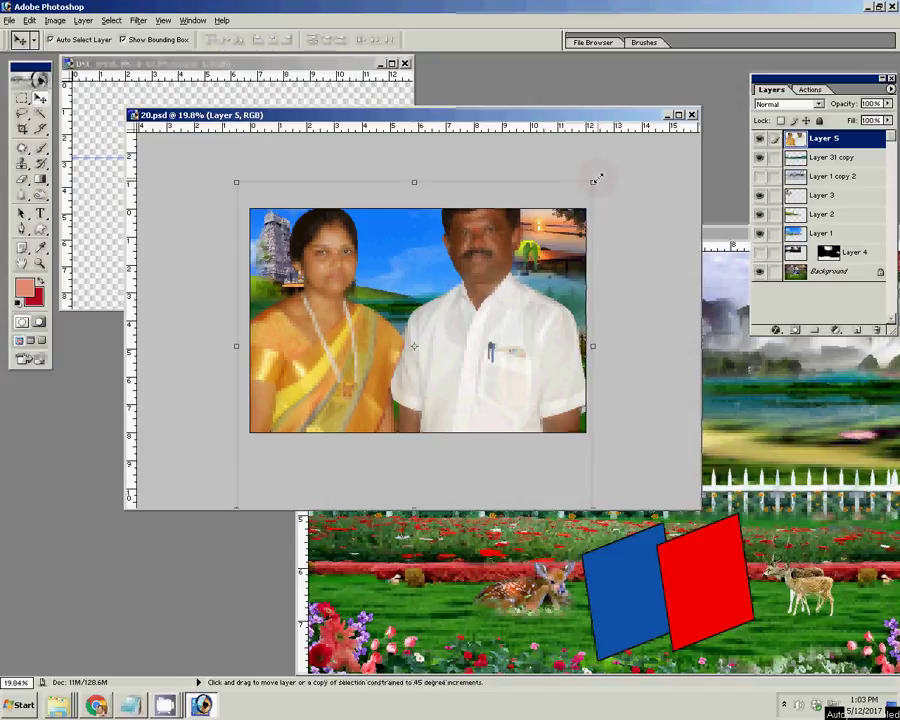
click(594, 181)
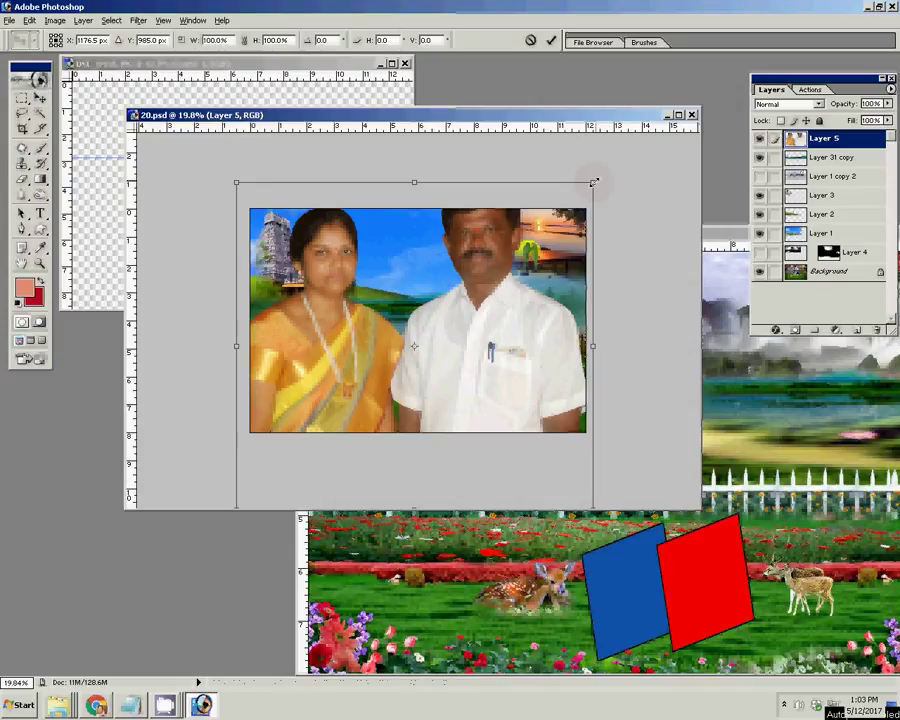
drag(594, 181, 573, 217)
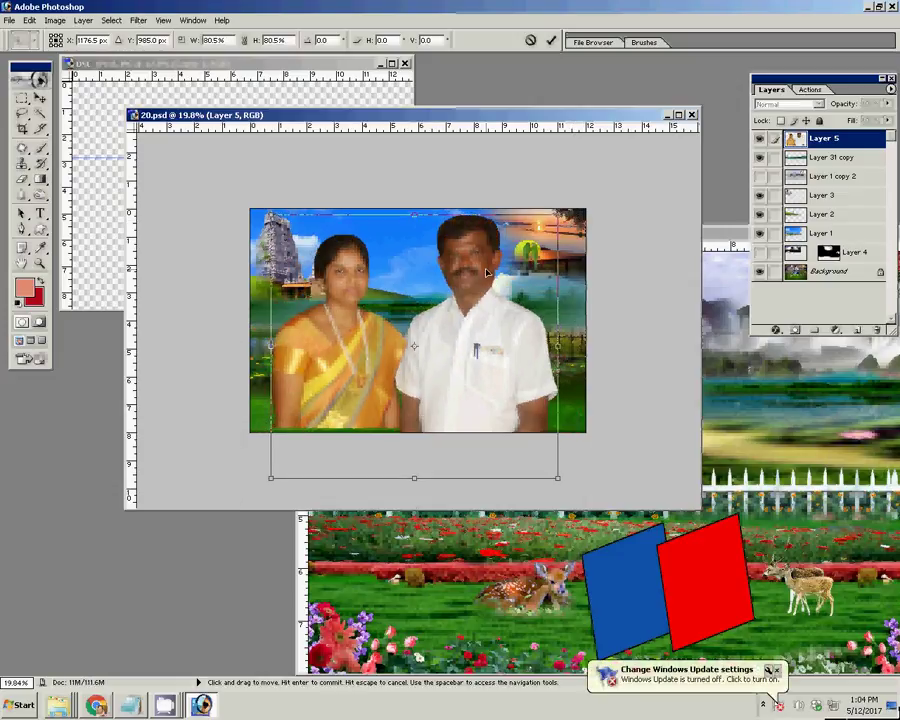
key(Down)
key(Down)
key(Down)
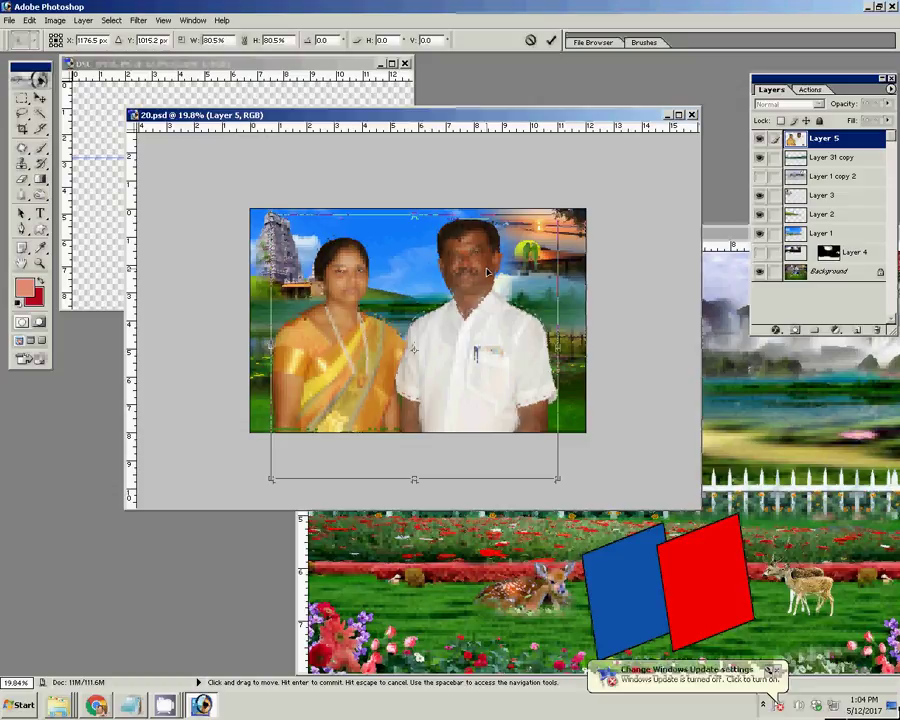
key(Return)
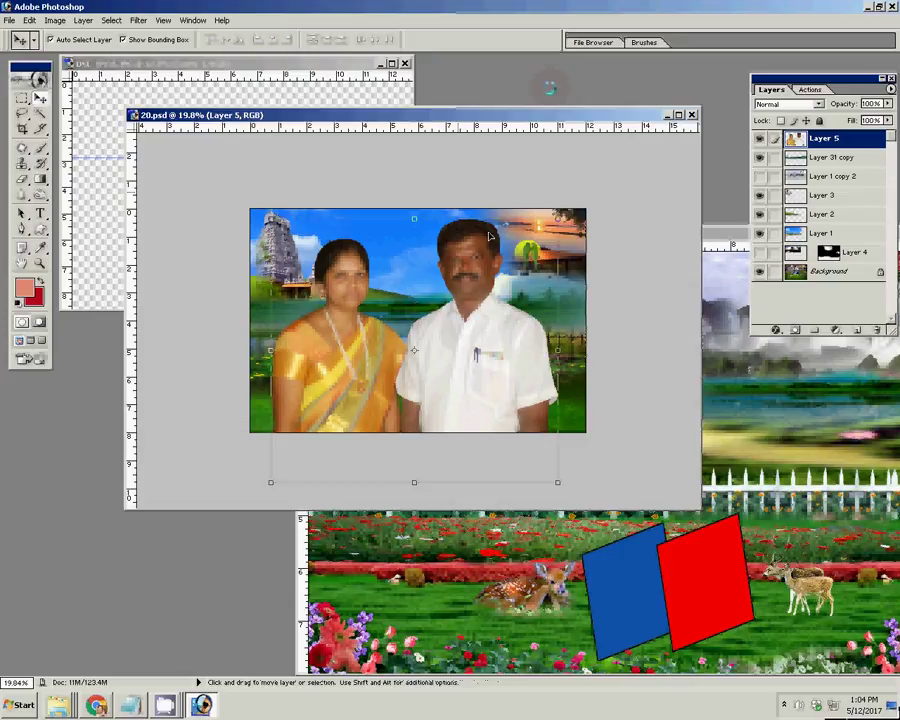
click(82, 21)
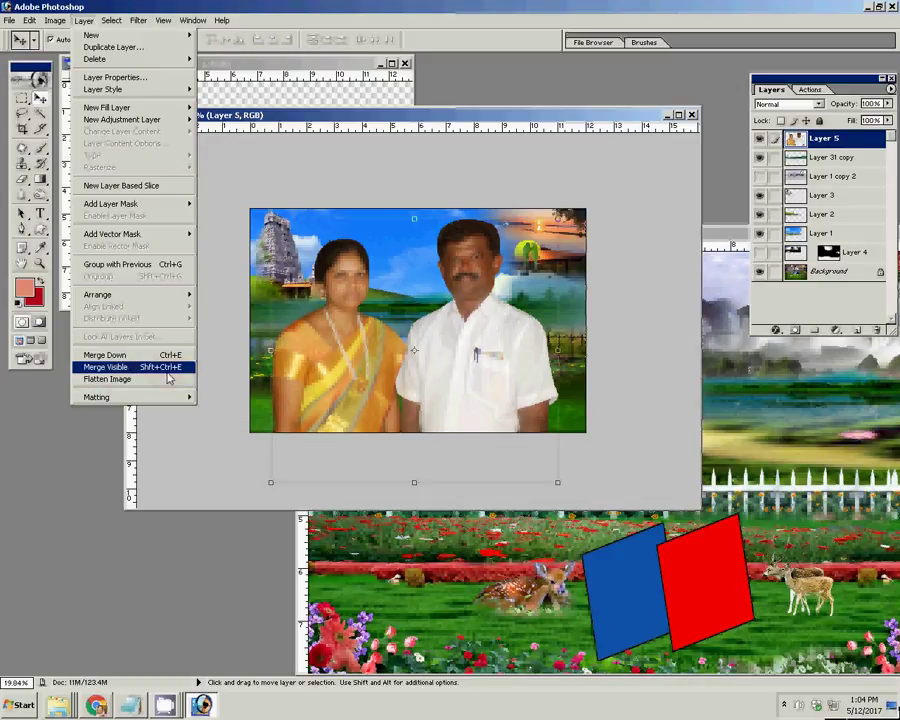
click(167, 368)
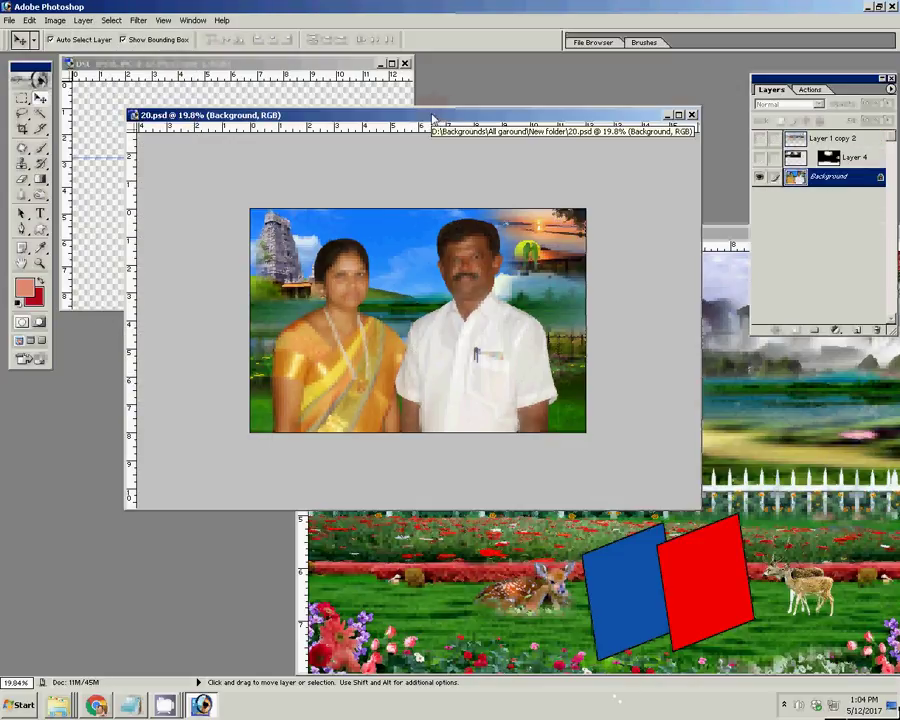
Resample 20.psd to 300 pixels/inch in Image Size, making it 3600 × 2400 pixels
right_click(433, 118)
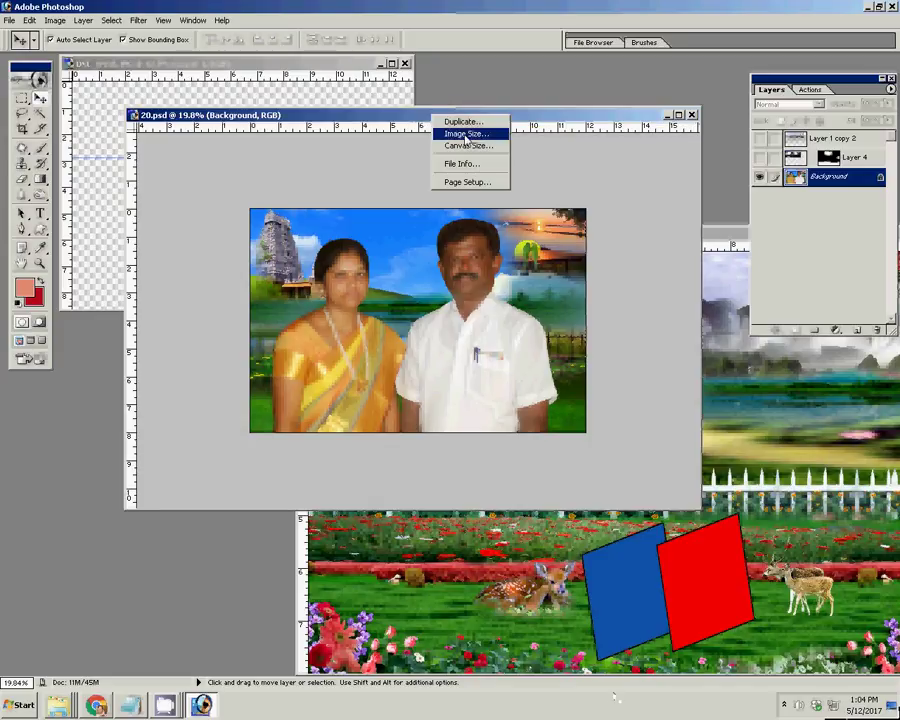
click(466, 135)
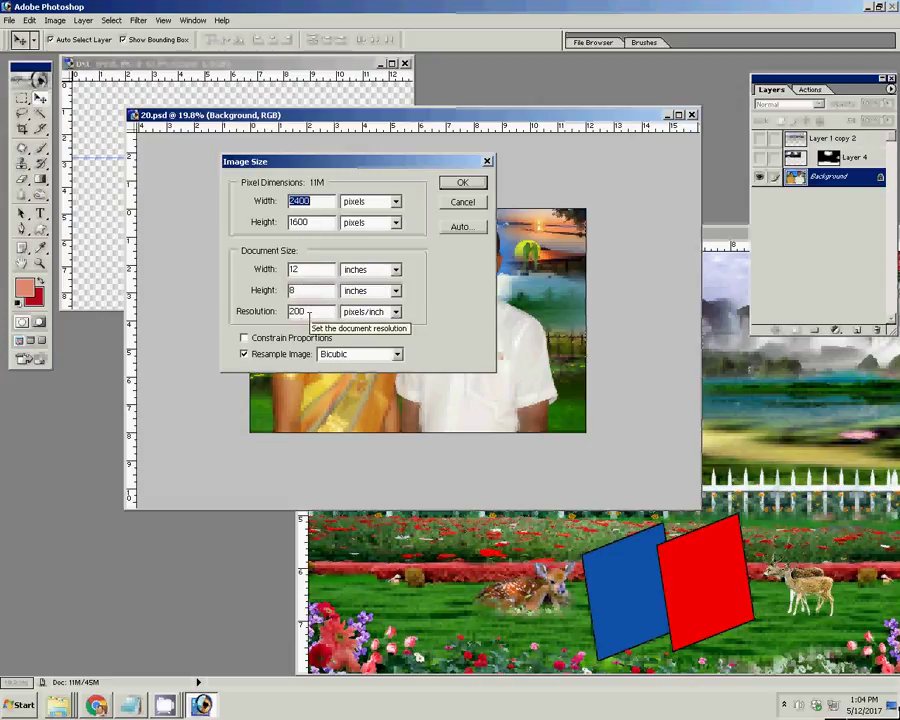
double_click(300, 311)
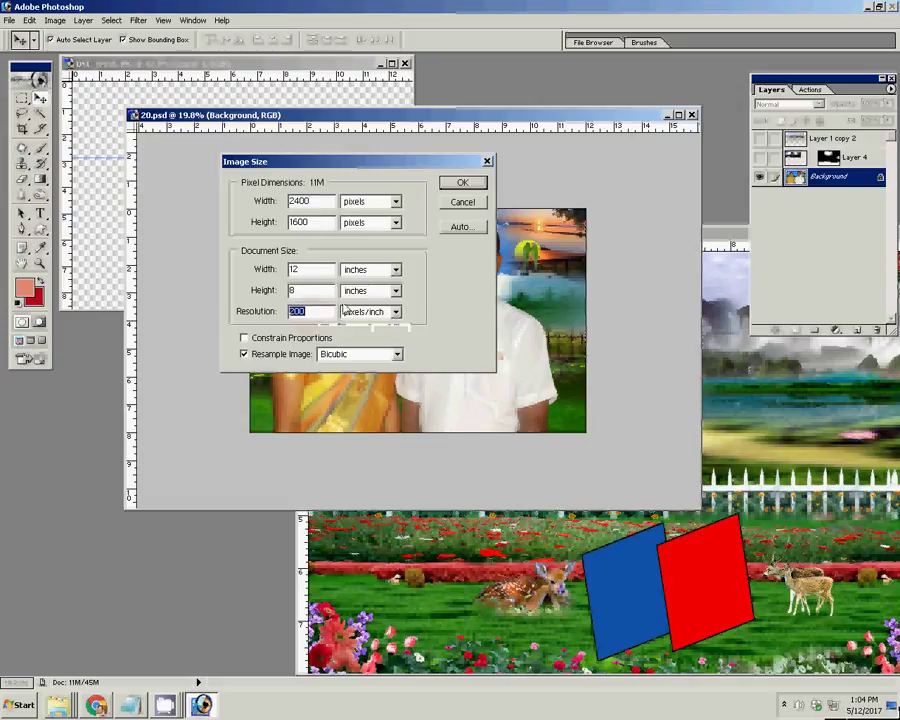
text(300)
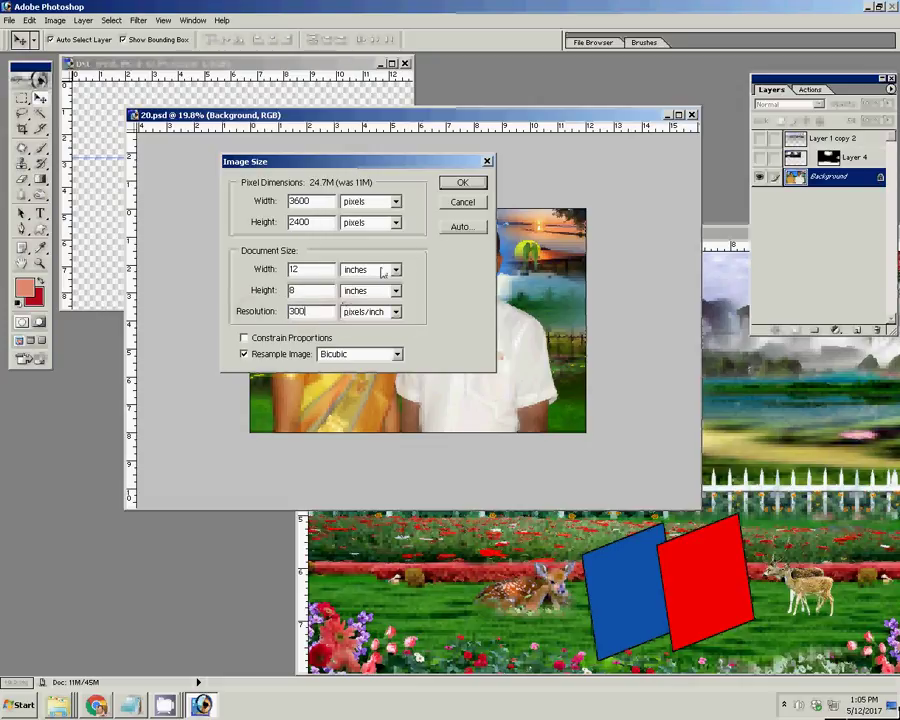
click(464, 183)
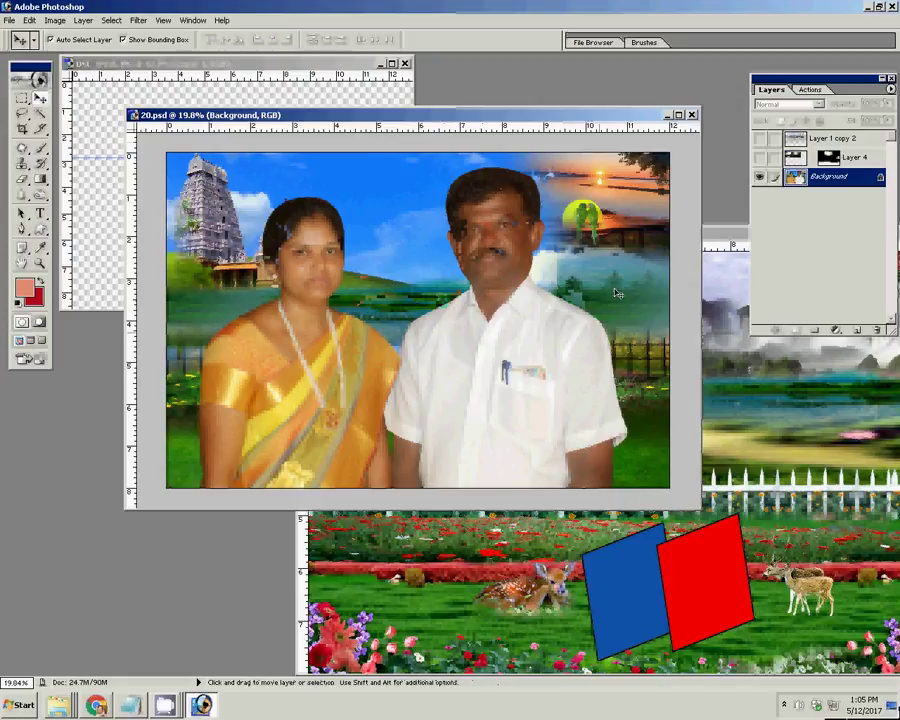
Fit the DSC_0935.JPG couple photo on screen, then zoom it out further
click(200, 63)
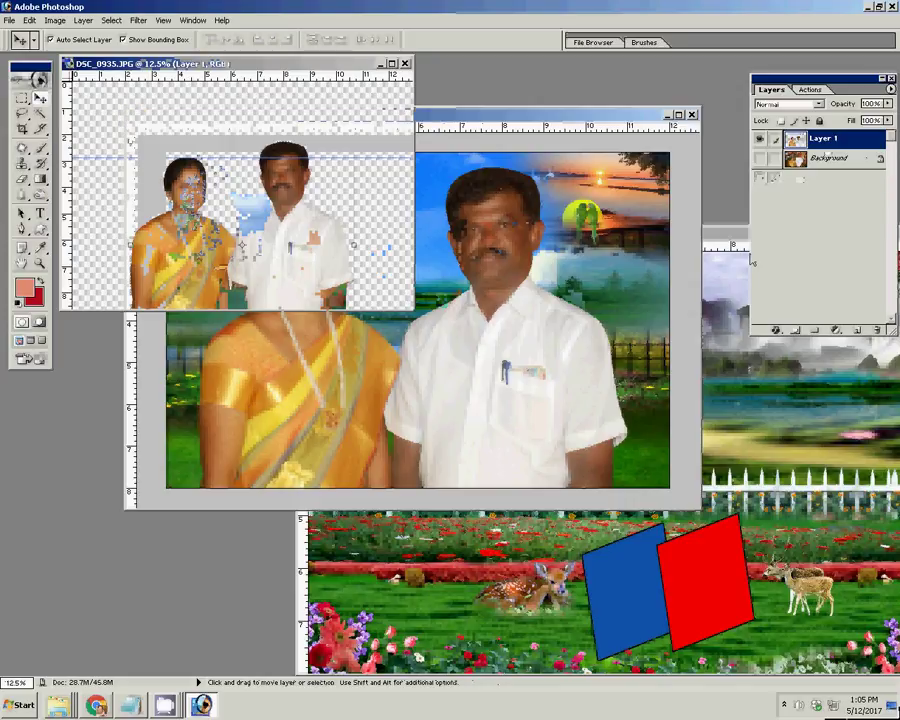
click(762, 160)
click(538, 114)
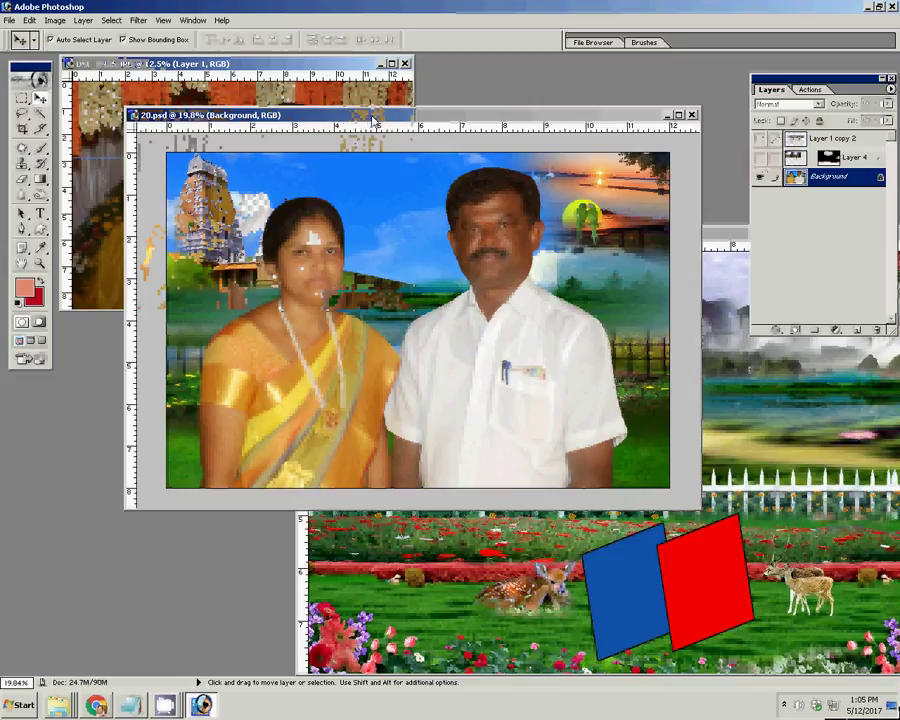
drag(370, 118, 513, 167)
key(z)
click(228, 178)
right_click(226, 176)
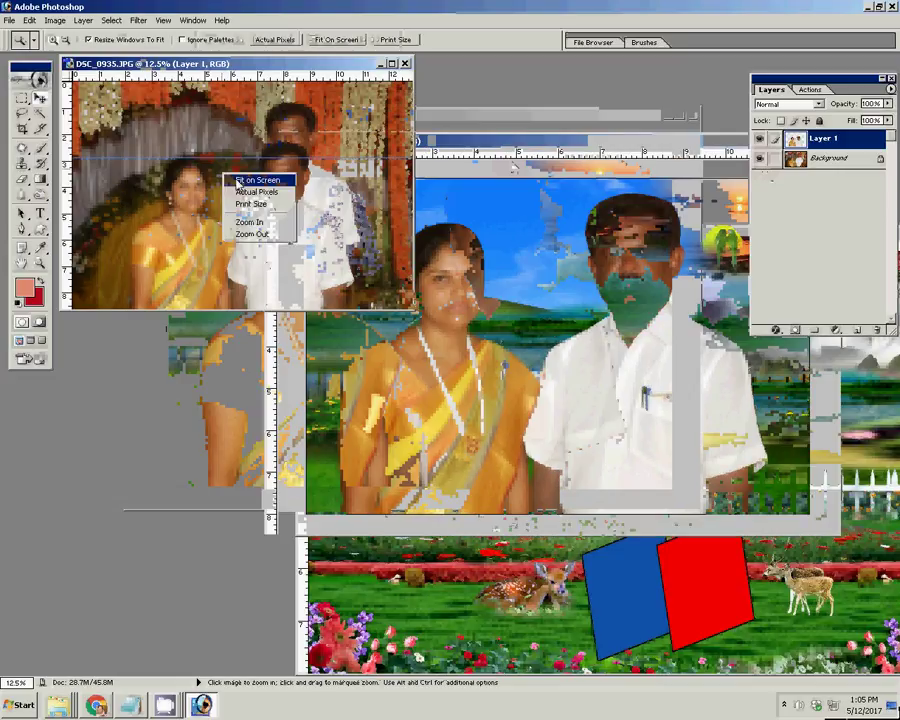
click(250, 180)
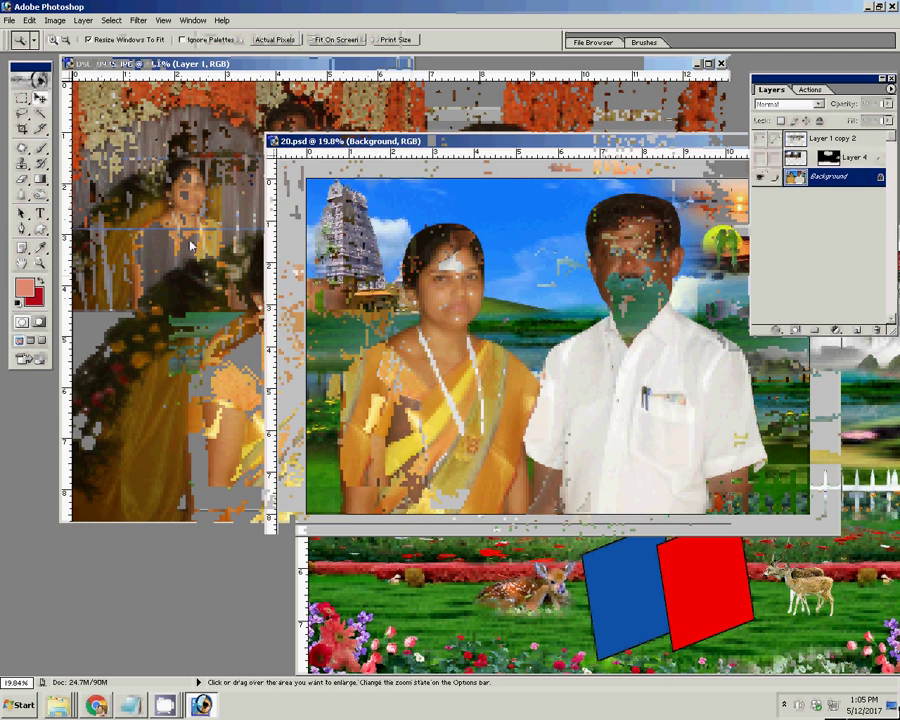
alt+click(229, 282)
Rearrange the windows so 20.psd sits in front, up and left of the original photo
click(664, 356)
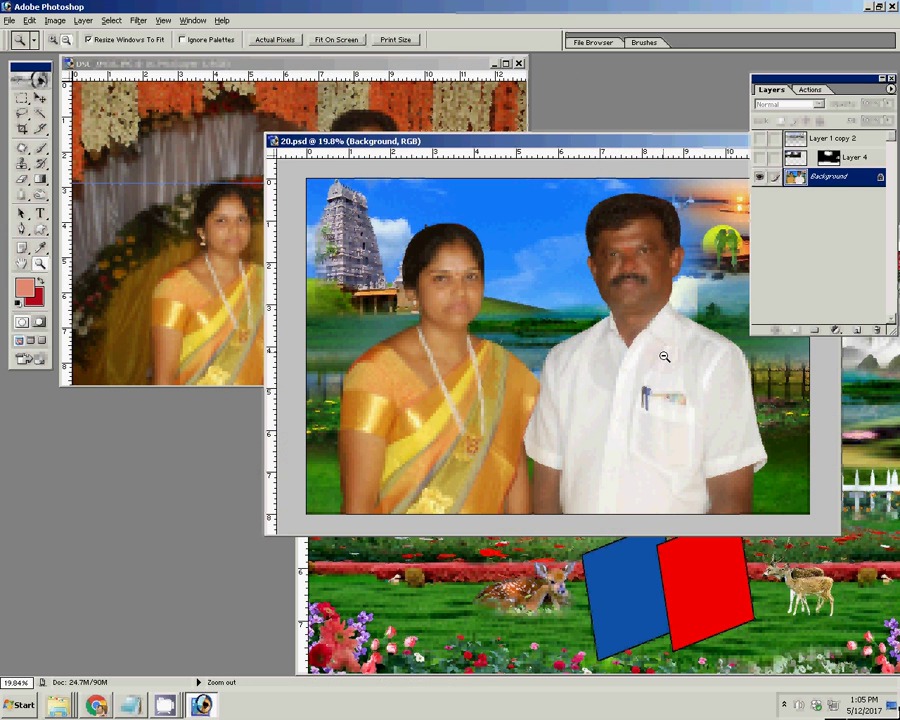
drag(520, 144, 577, 249)
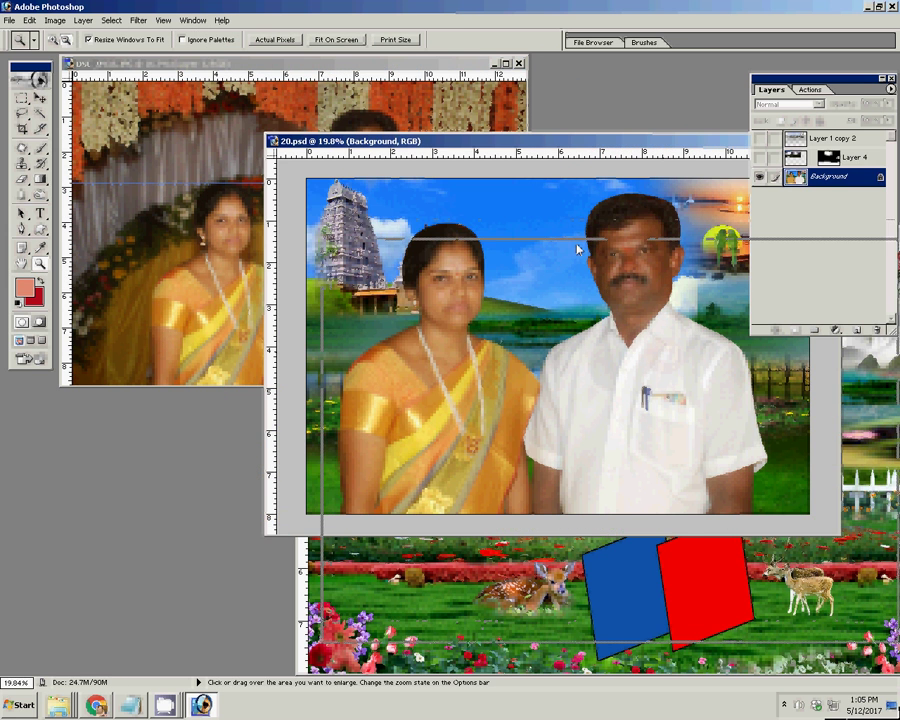
click(300, 63)
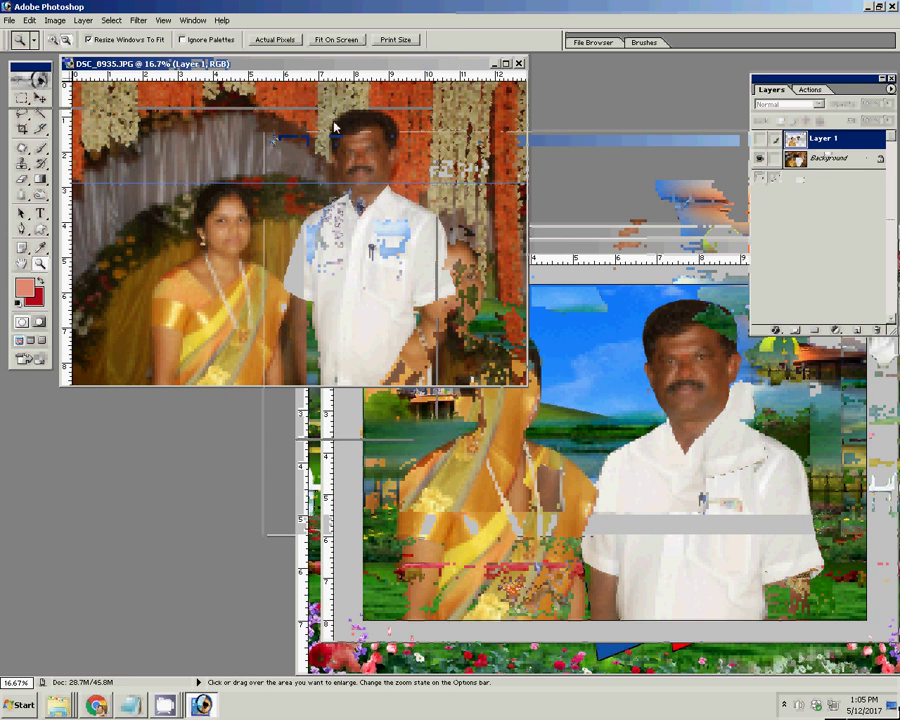
drag(300, 63, 210, 116)
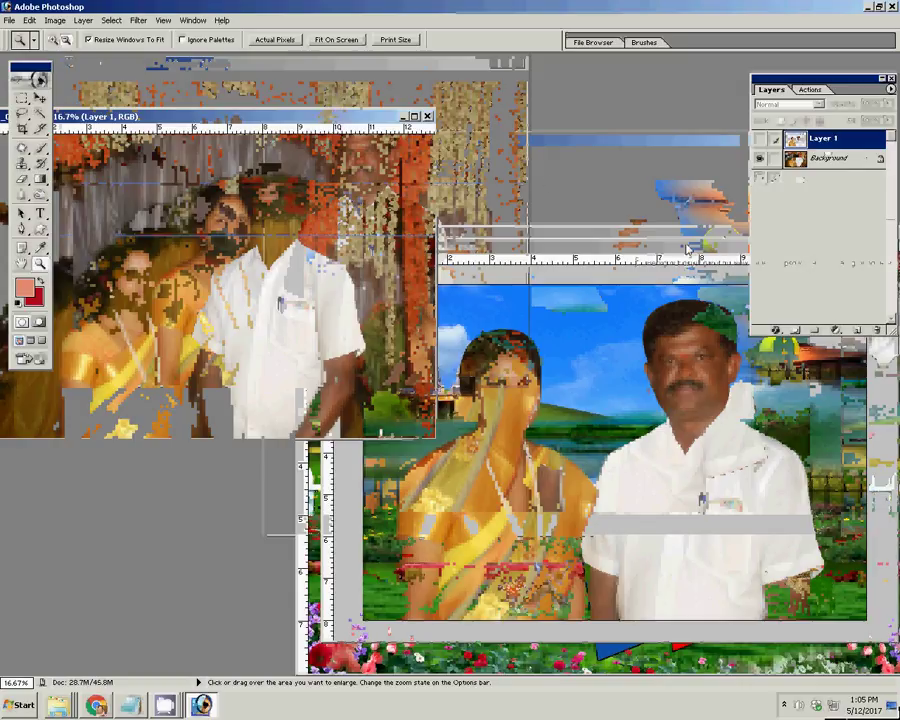
drag(688, 249, 428, 153)
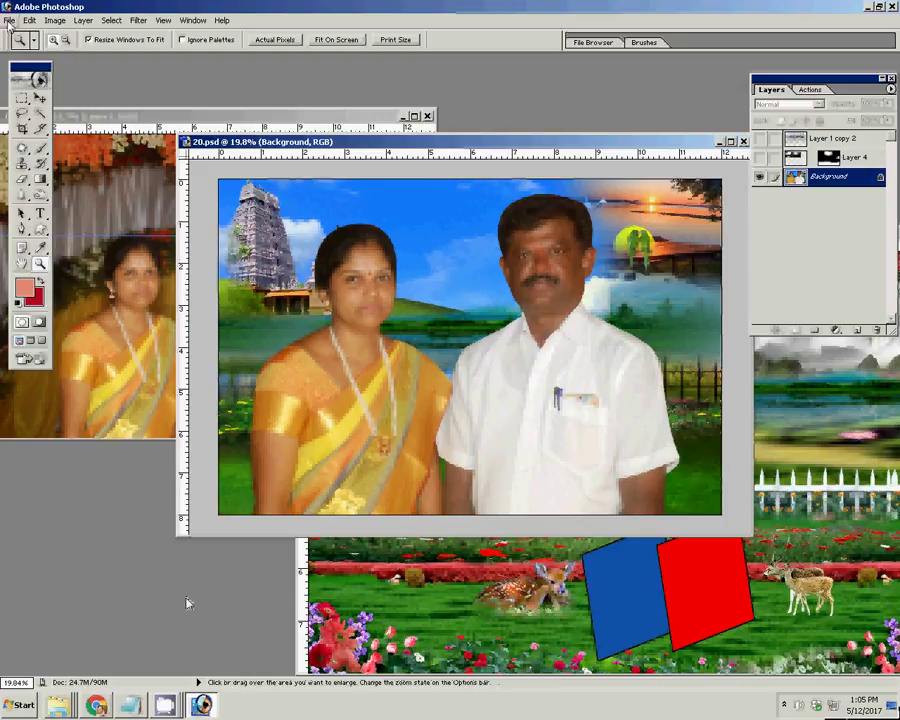
click(9, 21)
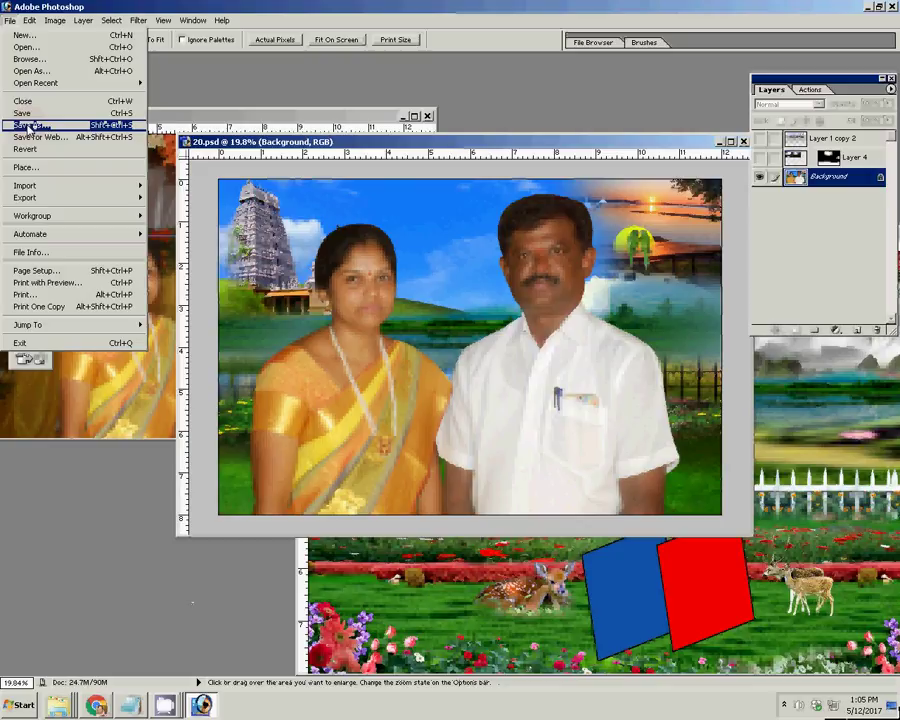
Start Save As and browse to folder 12 inside folder 0 on Local Disk (G:)
click(31, 127)
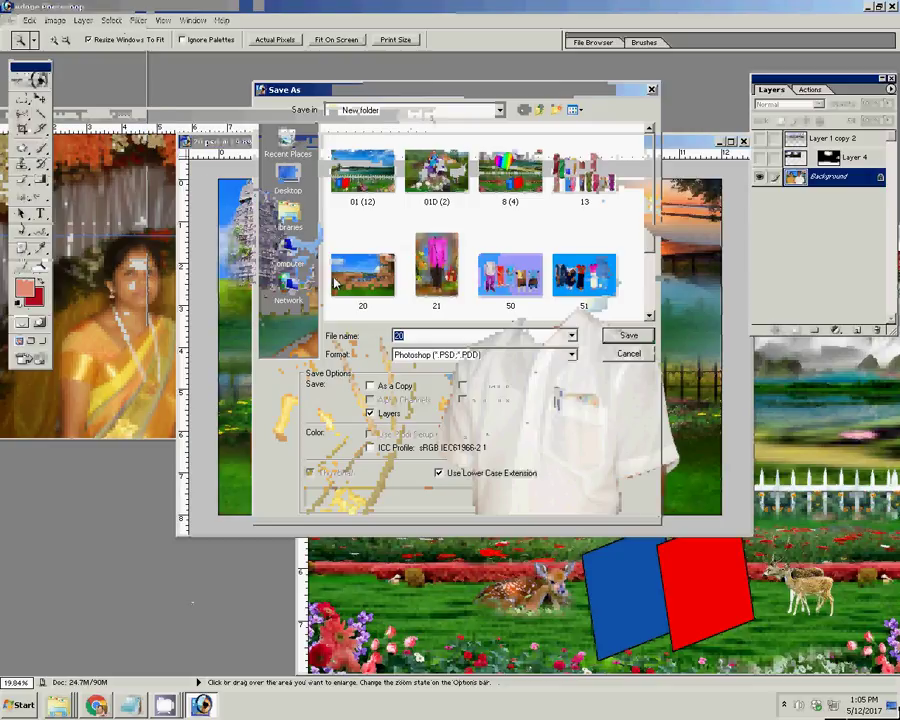
click(289, 252)
click(362, 179)
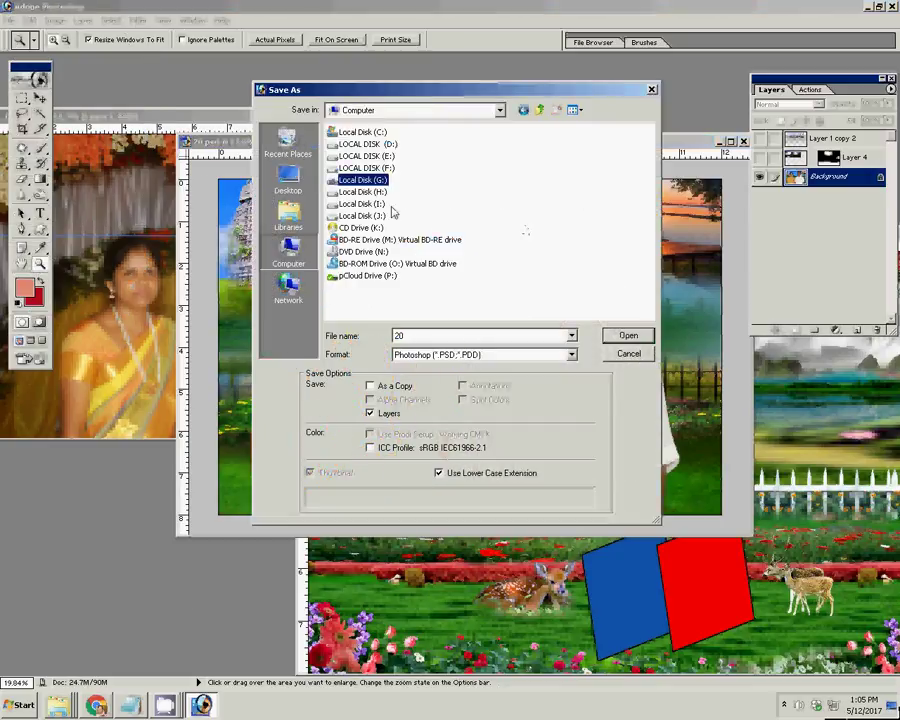
click(630, 336)
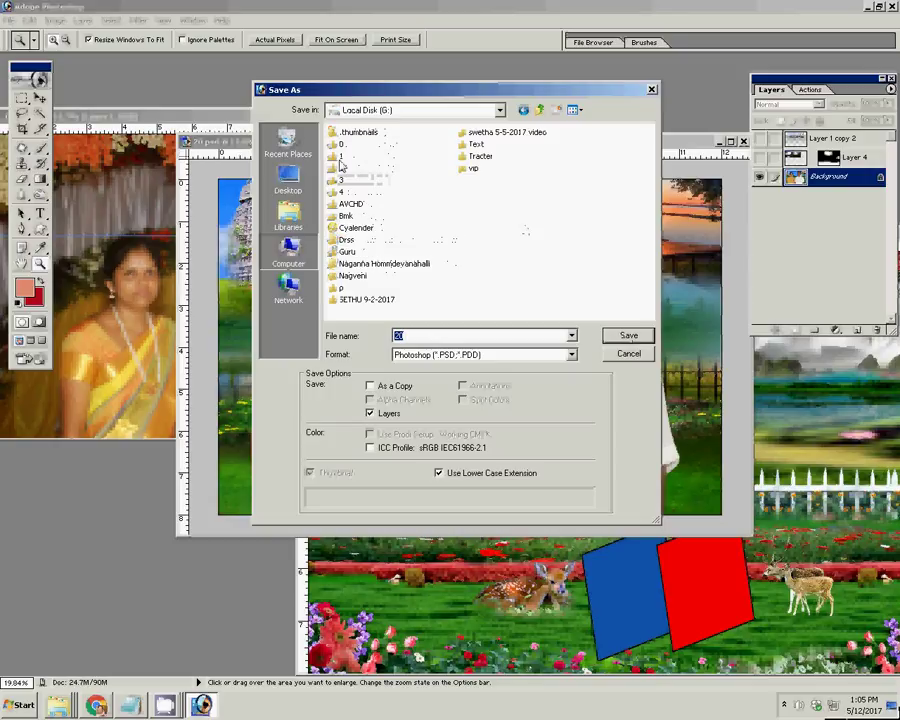
double_click(344, 144)
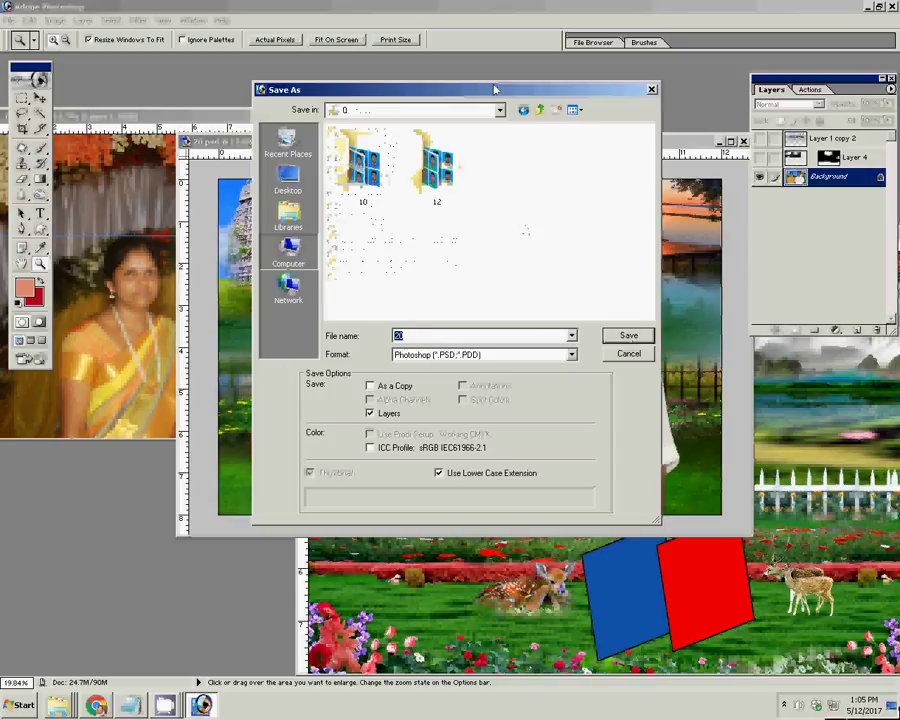
click(436, 162)
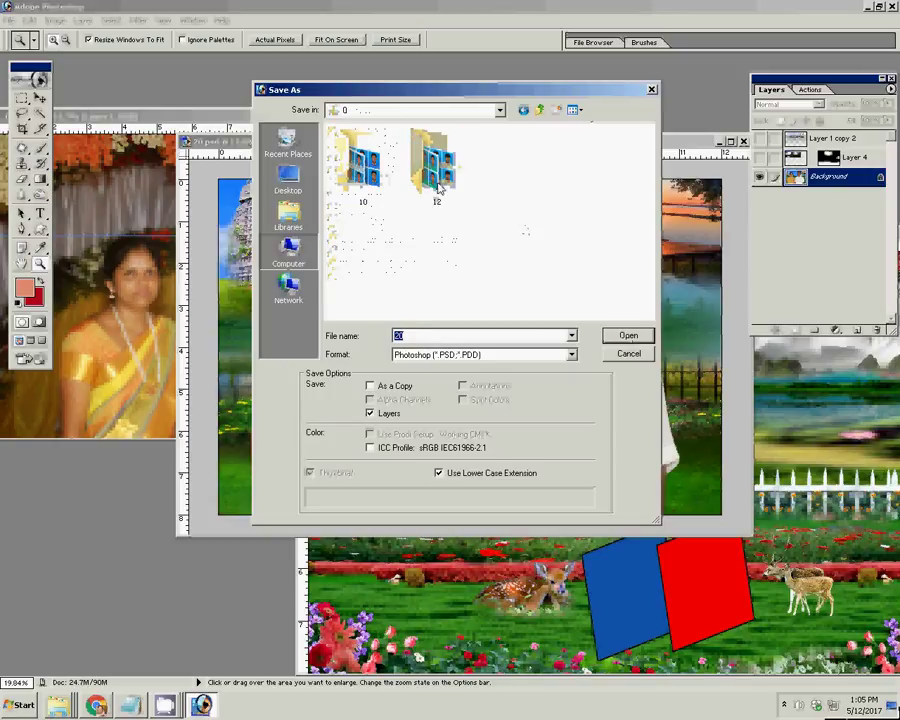
click(630, 337)
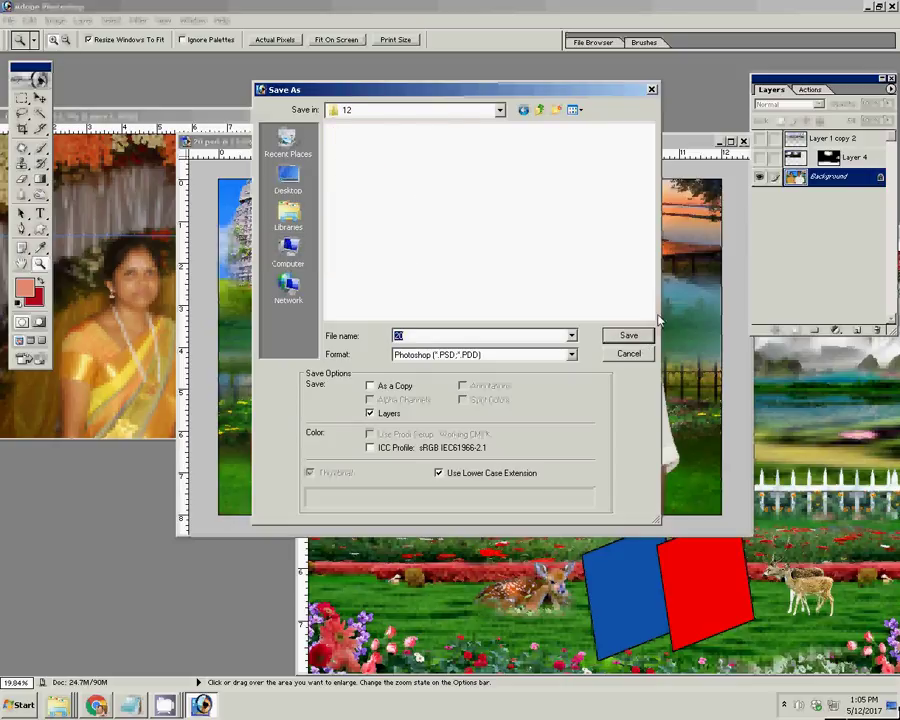
Set the save format to JPEG and name the file 7-8x12=1
click(571, 354)
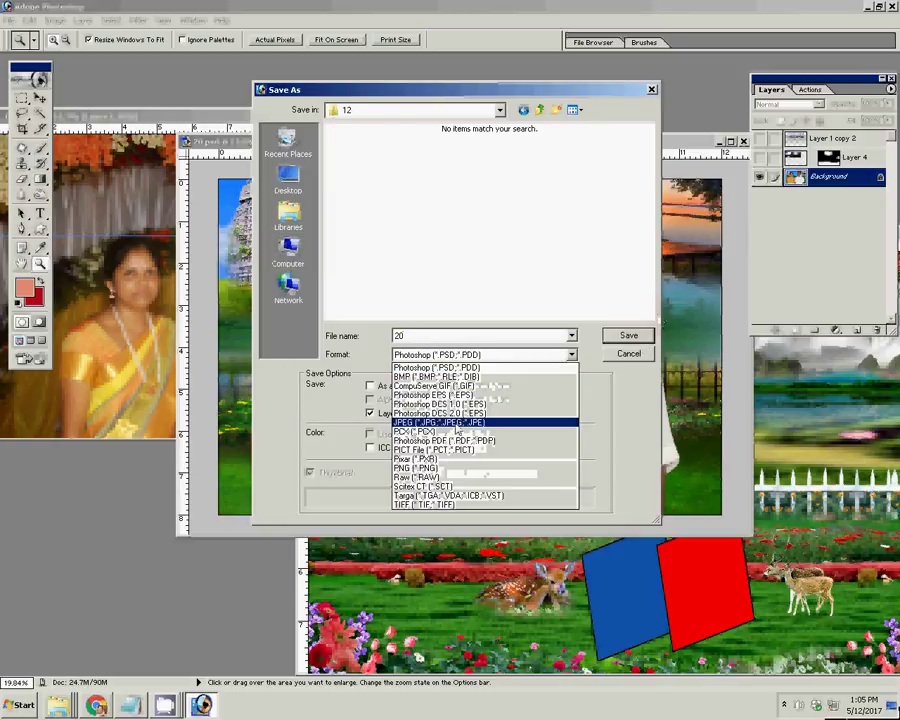
click(457, 424)
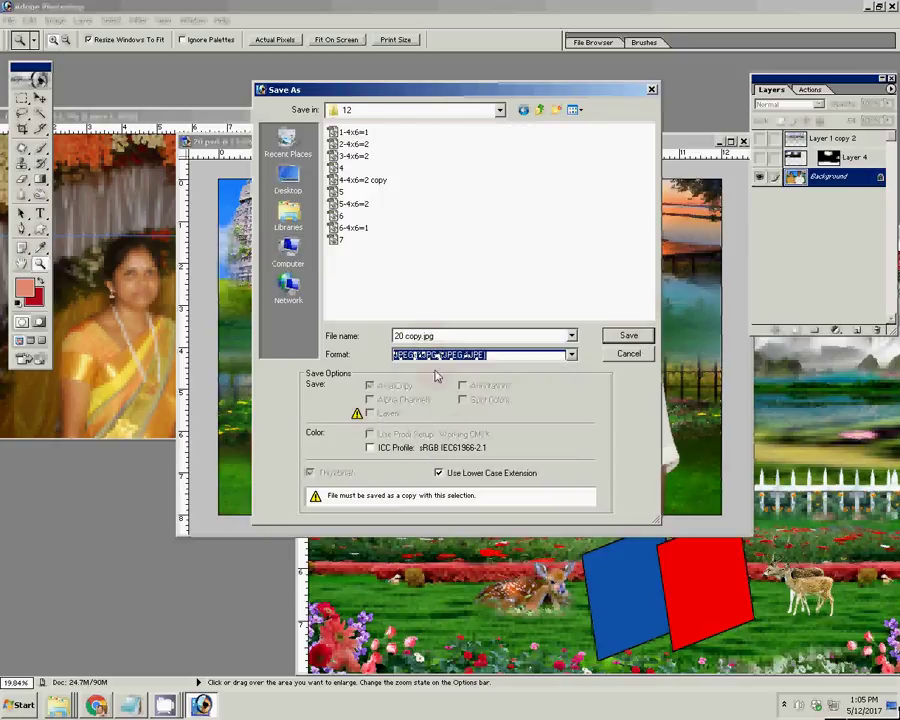
click(440, 355)
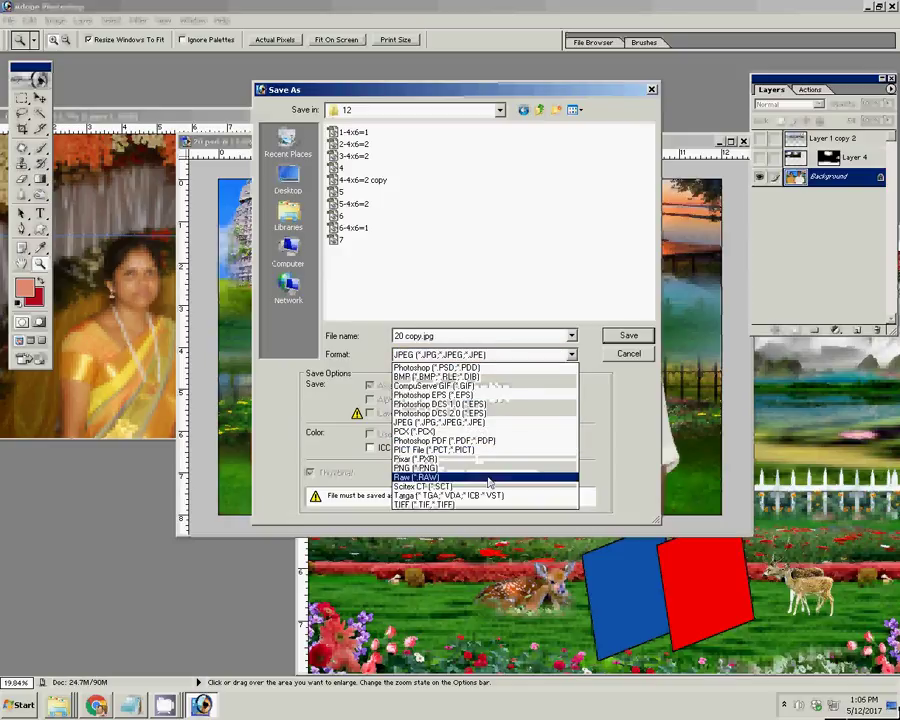
click(398, 424)
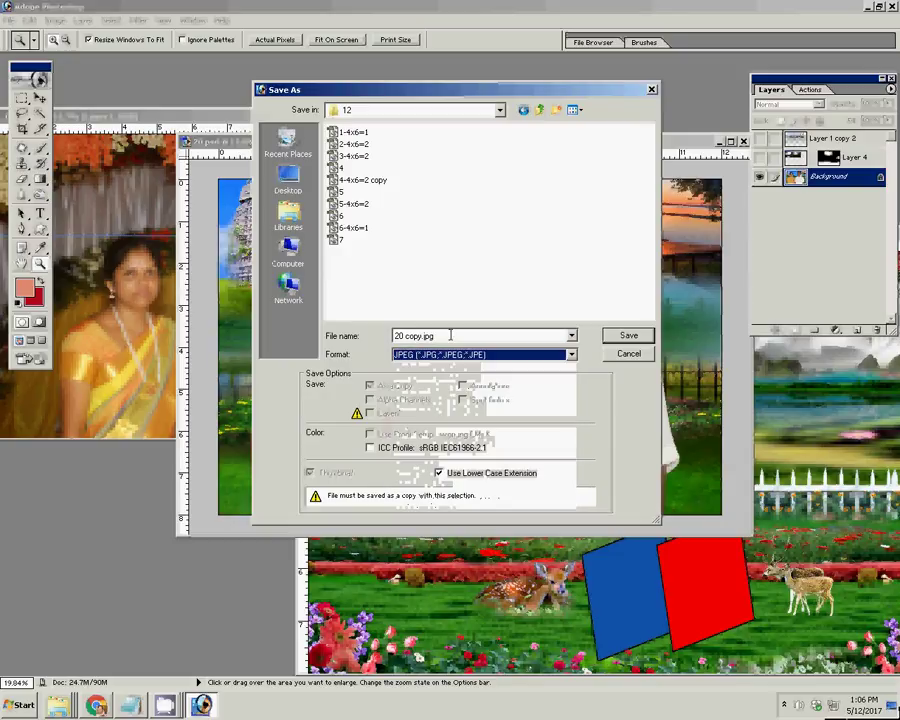
key(shift+Tab)
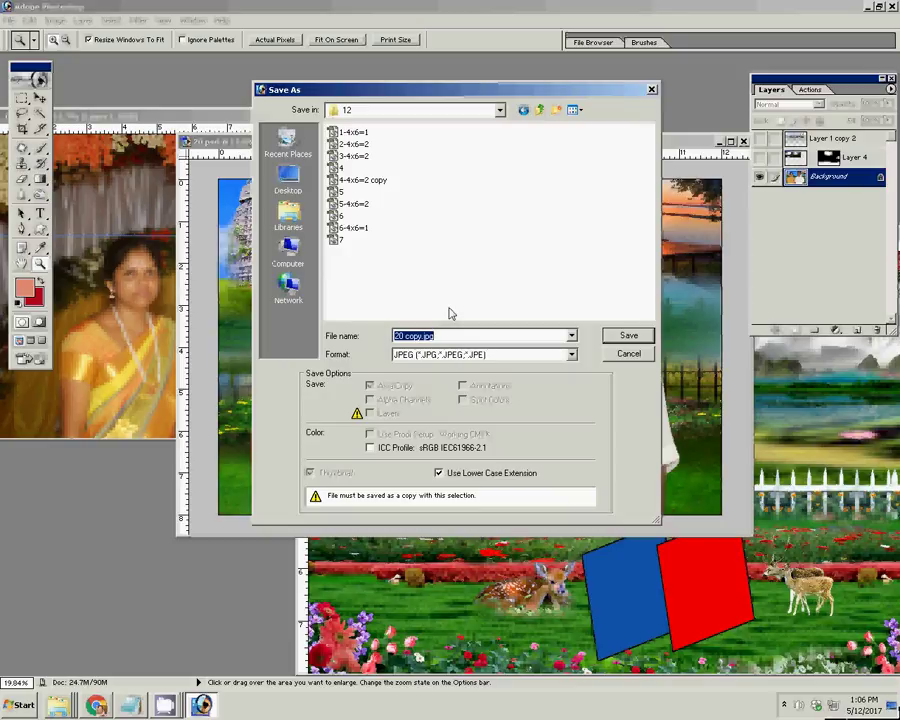
text(7-8)
text(x12=)
text(1)
Save the 7-8x12=1 JPEG at Quality 10 (Maximum)
click(631, 341)
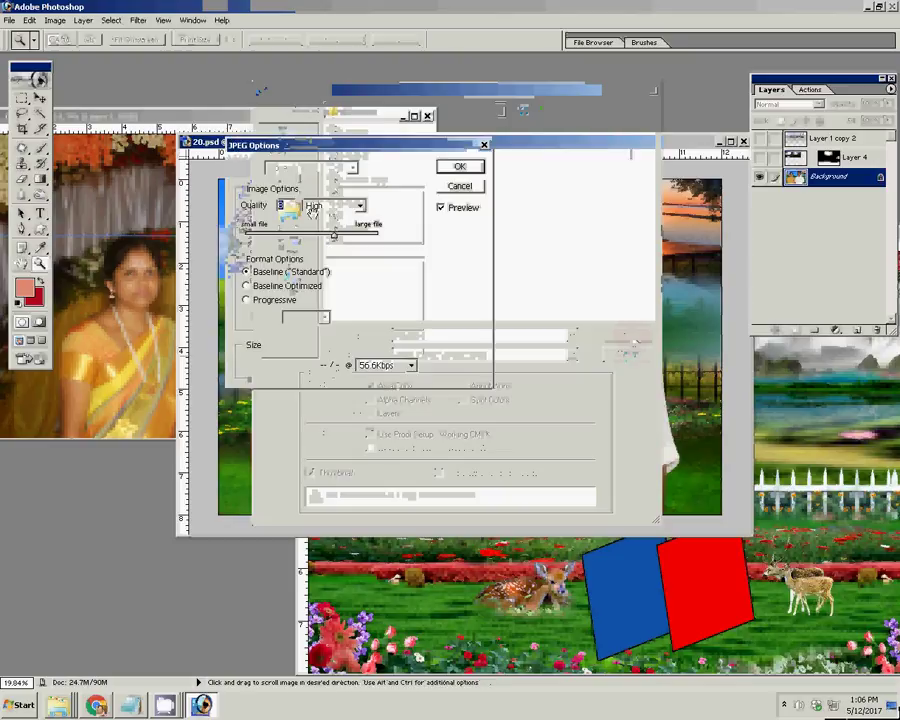
click(359, 205)
click(342, 258)
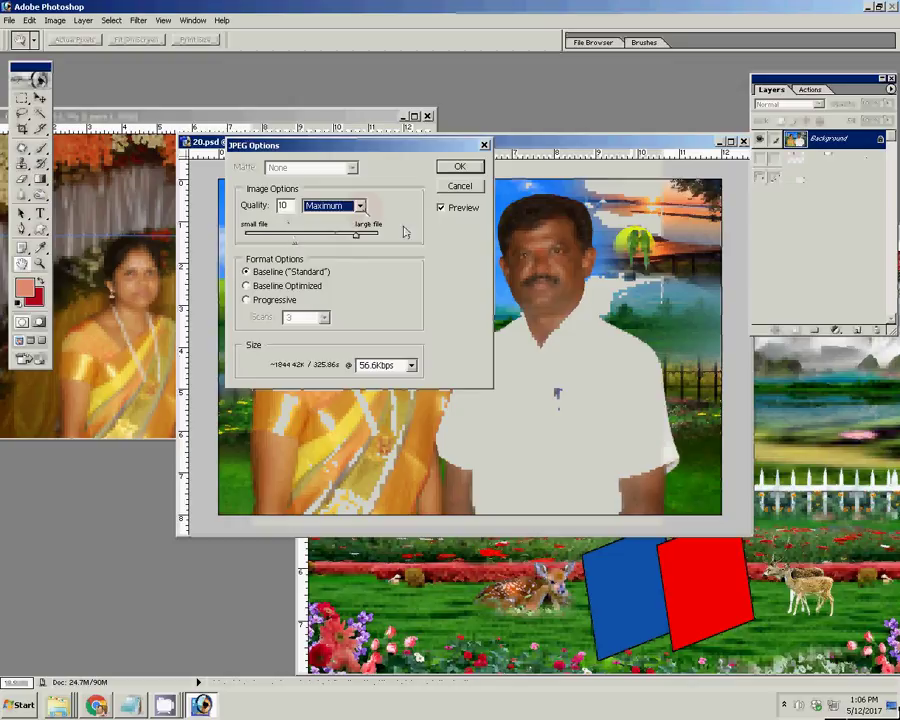
click(460, 168)
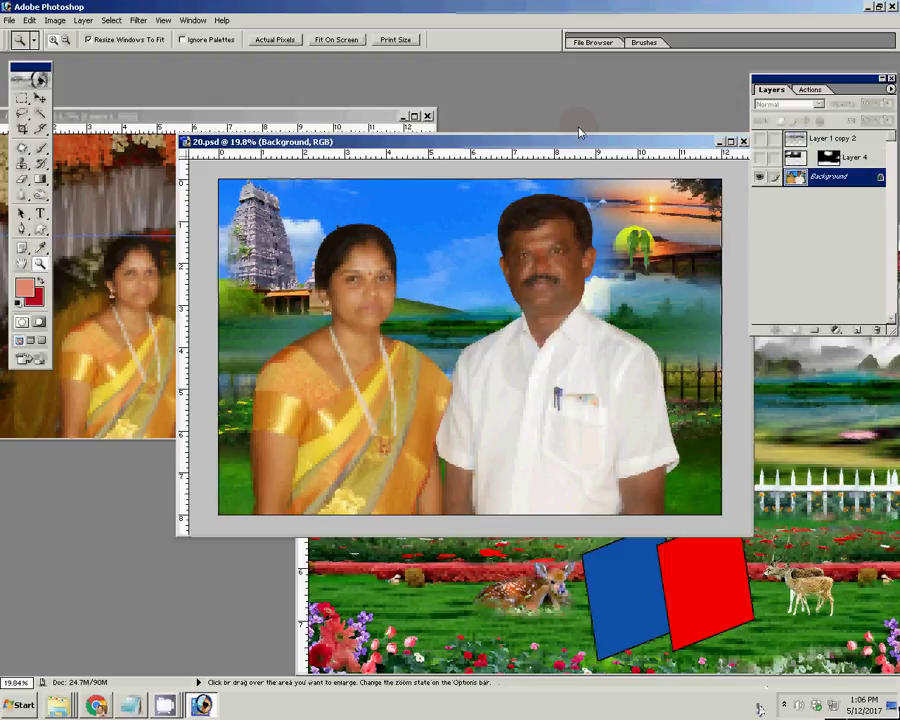
key(ctrl+o)
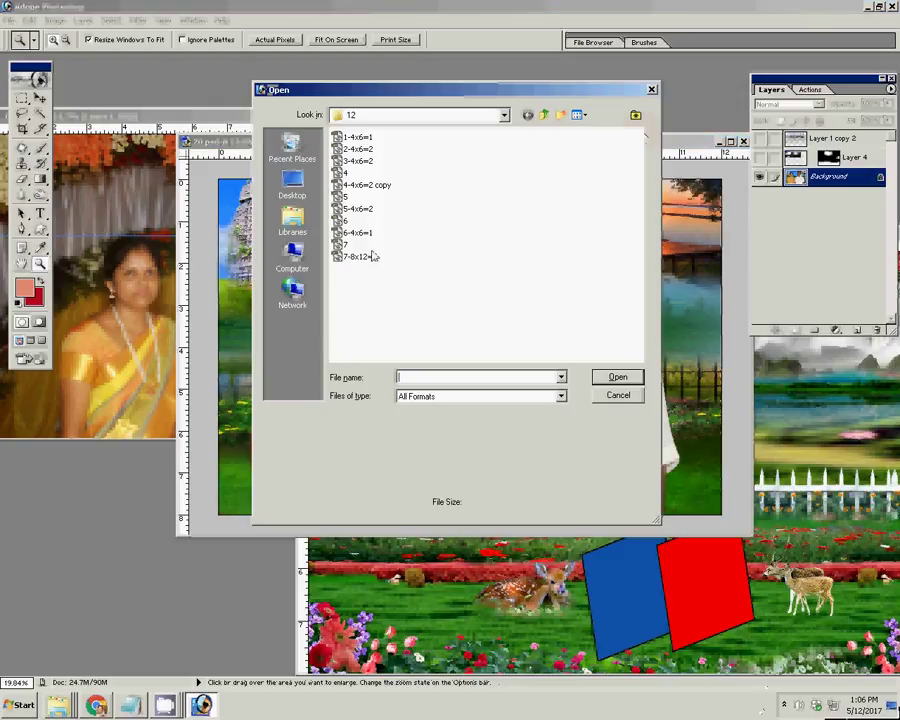
click(359, 259)
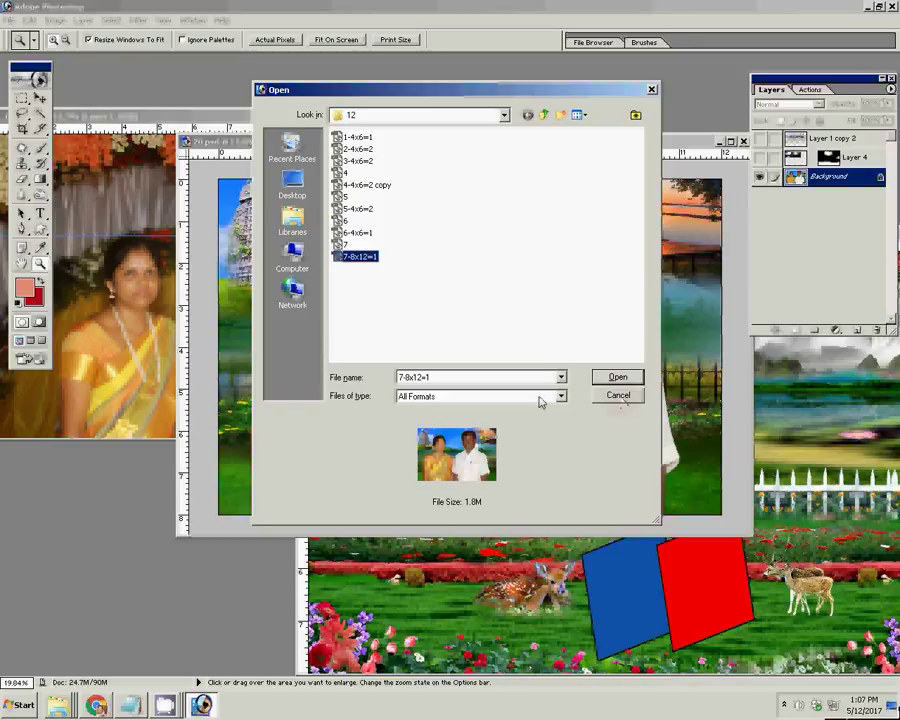
click(619, 403)
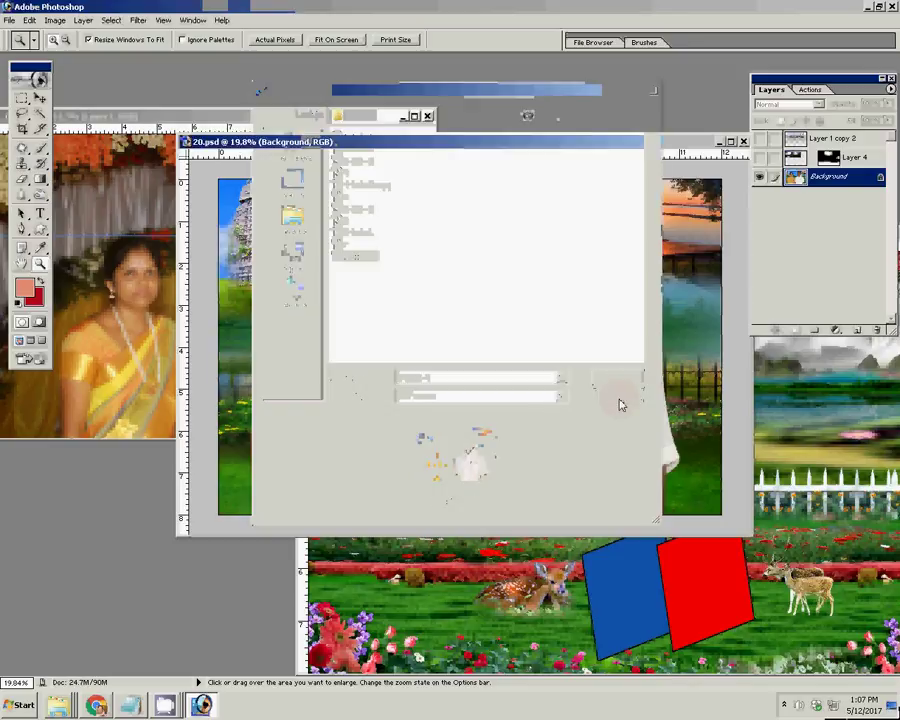